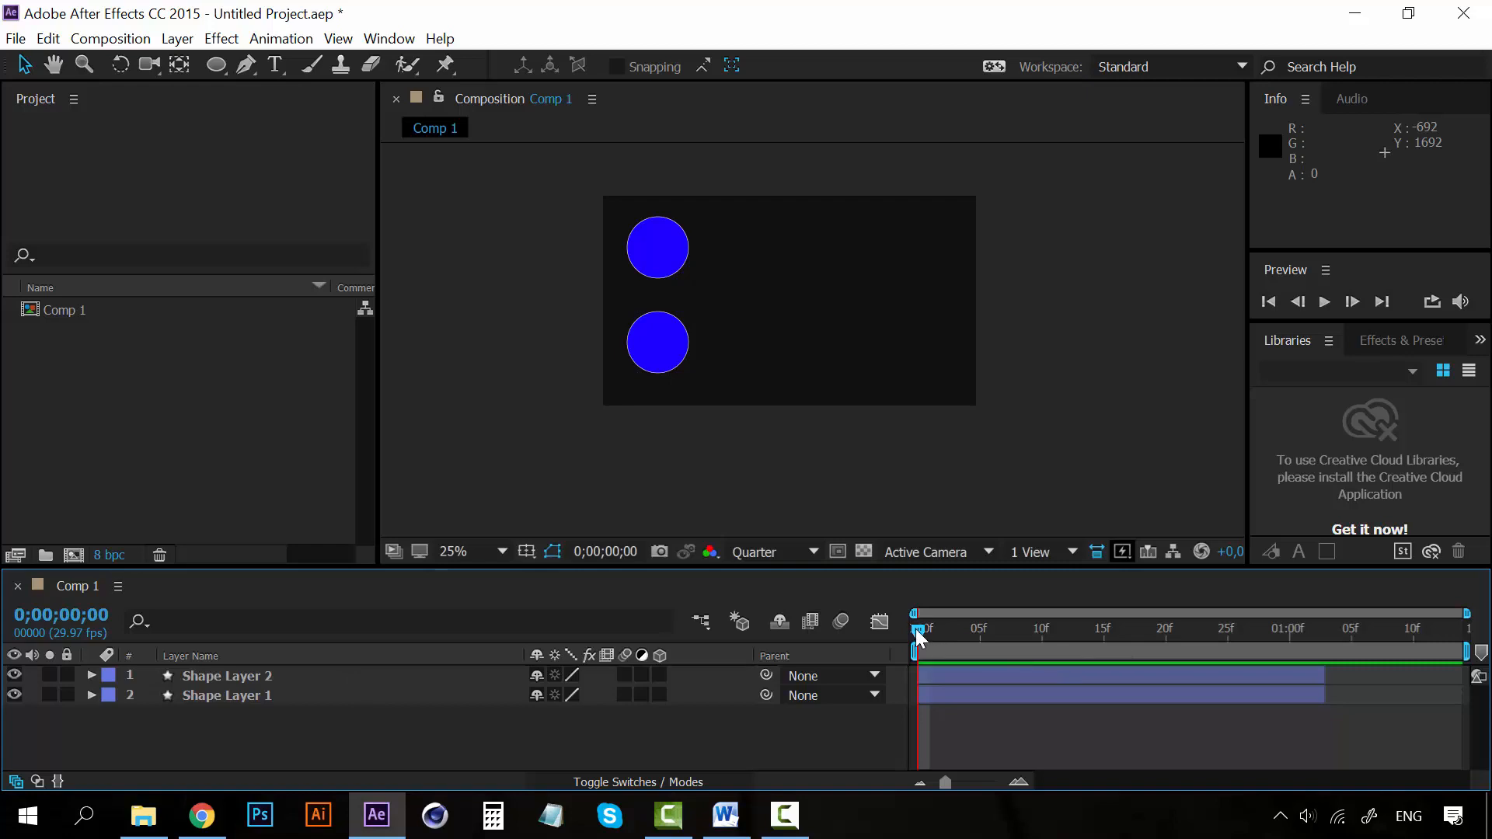
Play the Comp 1 animation of the two circles from the first frame
key("space")
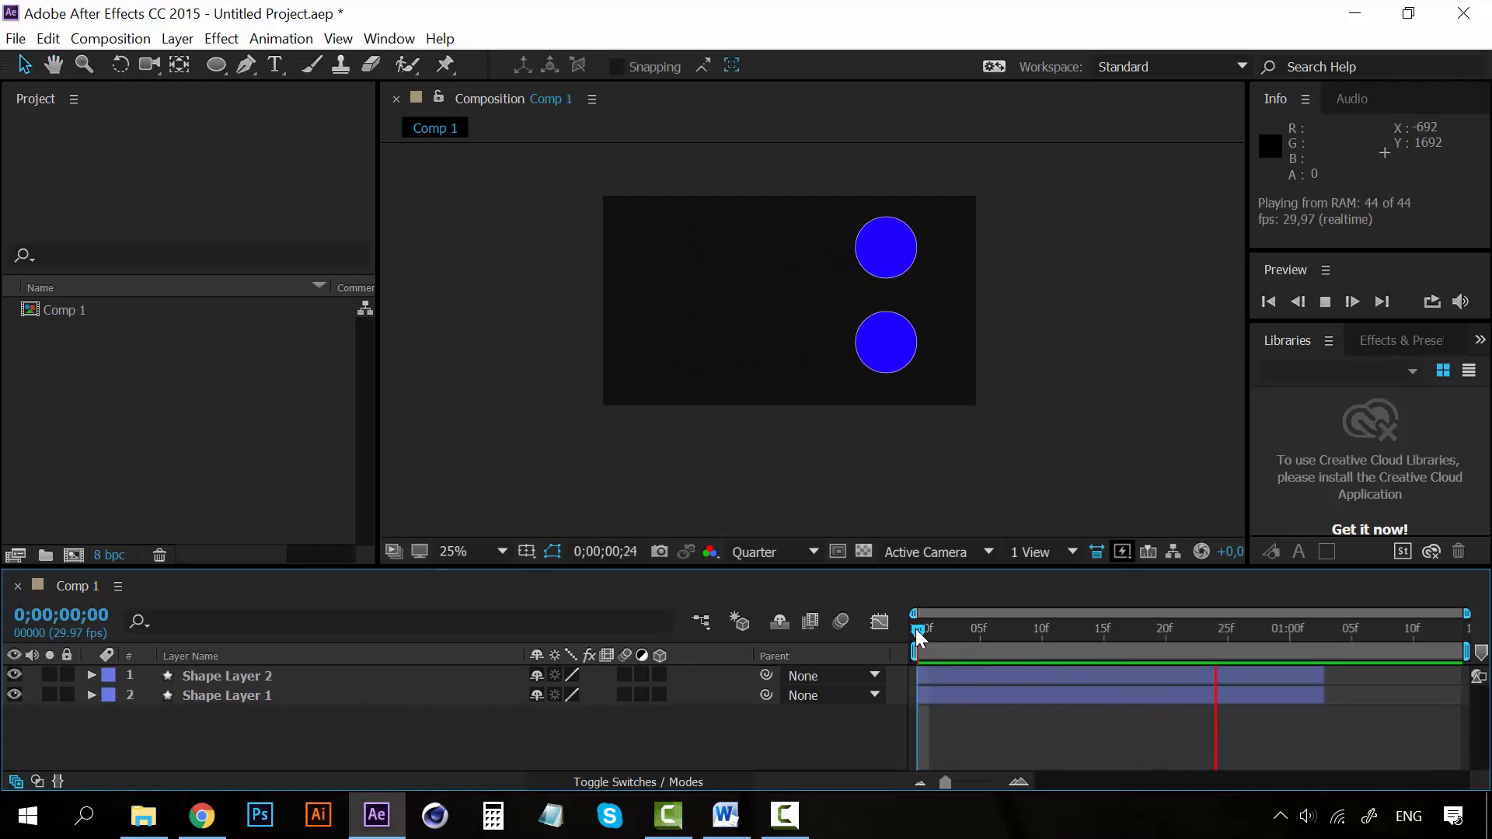
key("space")
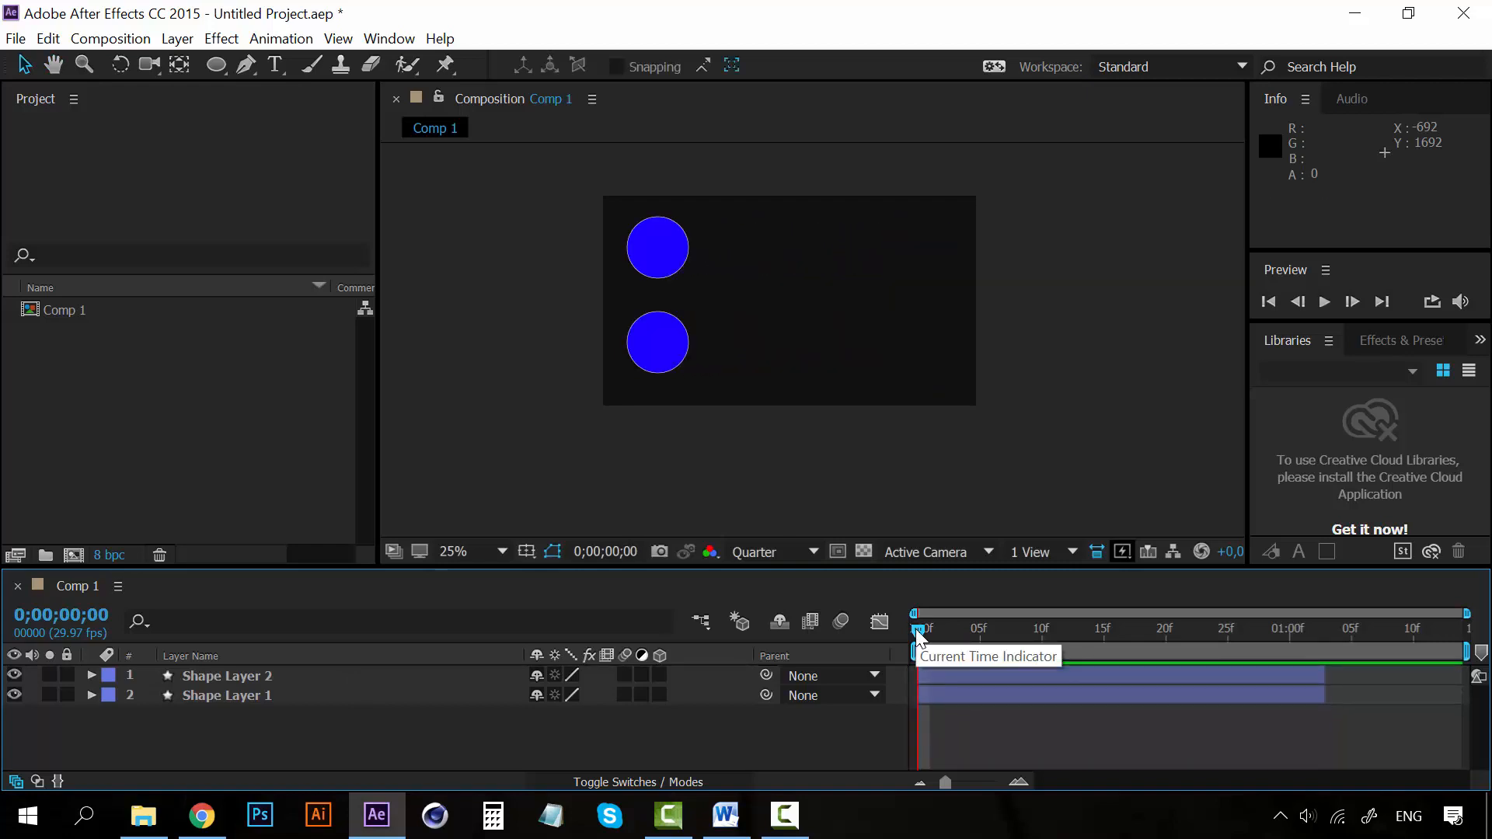
key("space")
key("space")
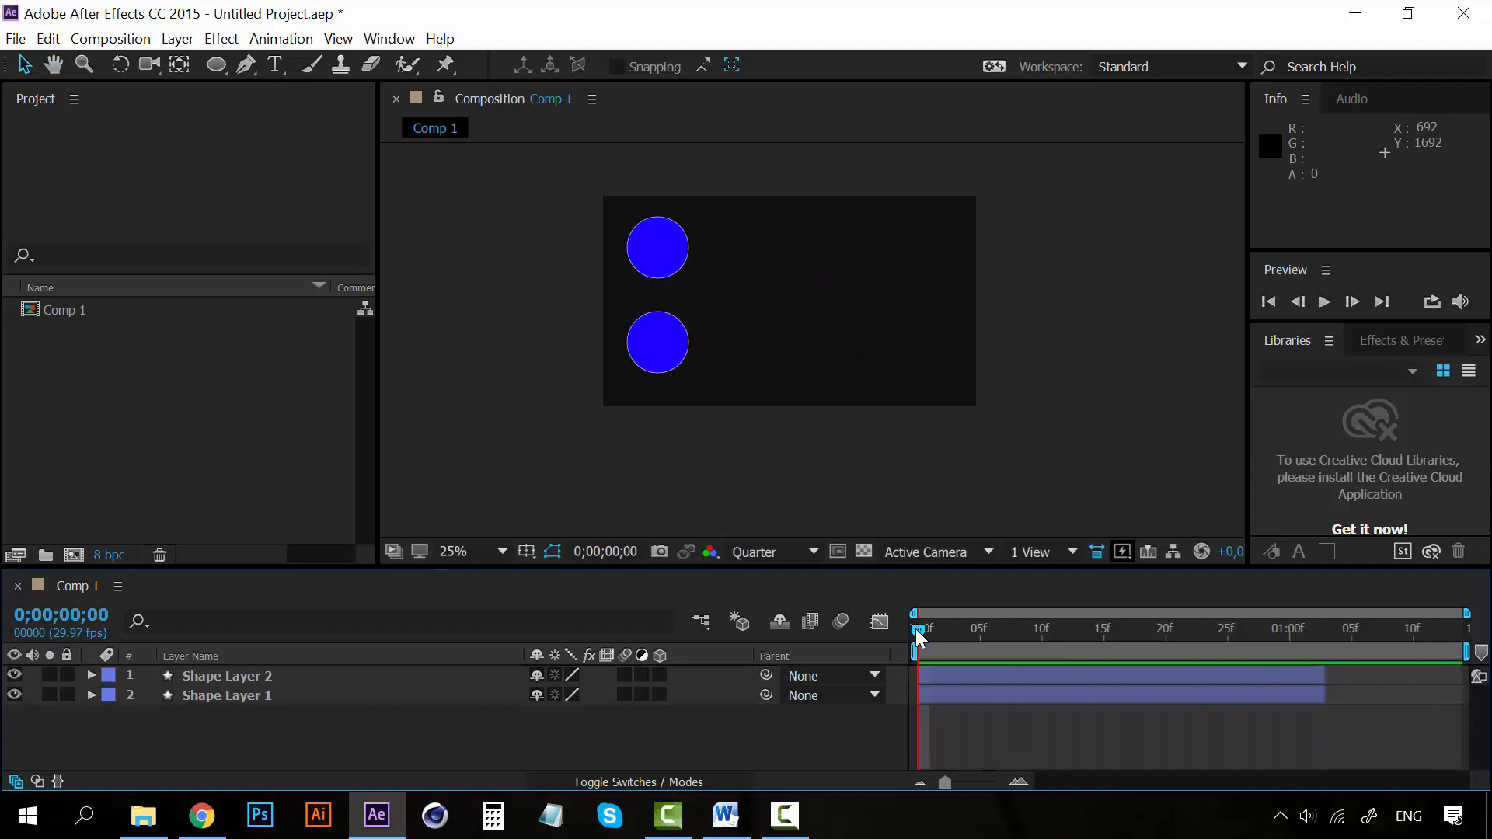
mouse_move(916, 628)
left_mouse_down()
mouse_move(1312, 613)
mouse_move(912, 614)
left_mouse_up()
Pre-compose Shape Layer 1 and Shape Layer 2 into a new composition named "Circles" and preview it
left_click(295, 676)
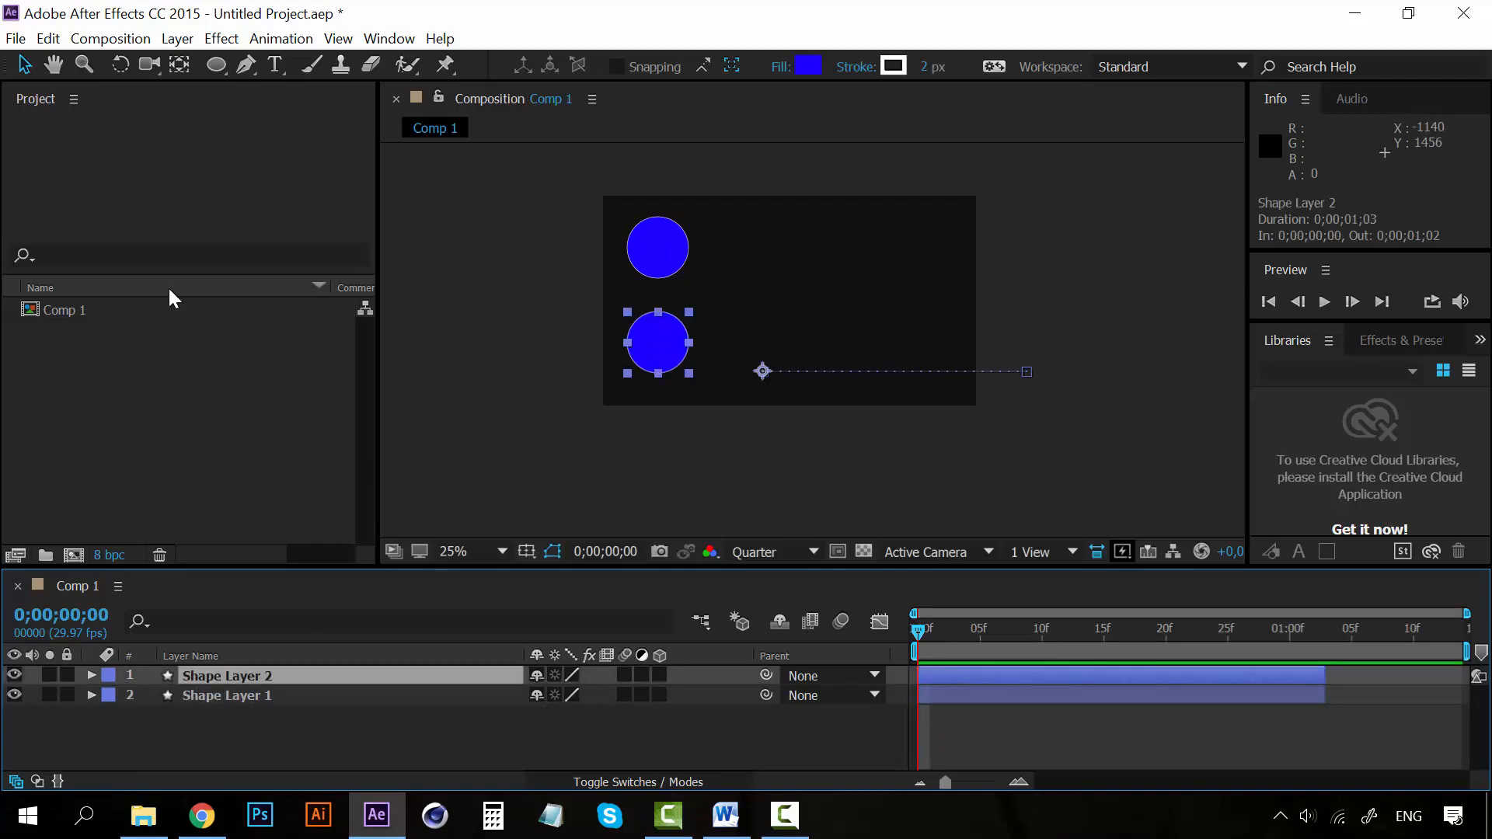
left_click(246, 694, "shift")
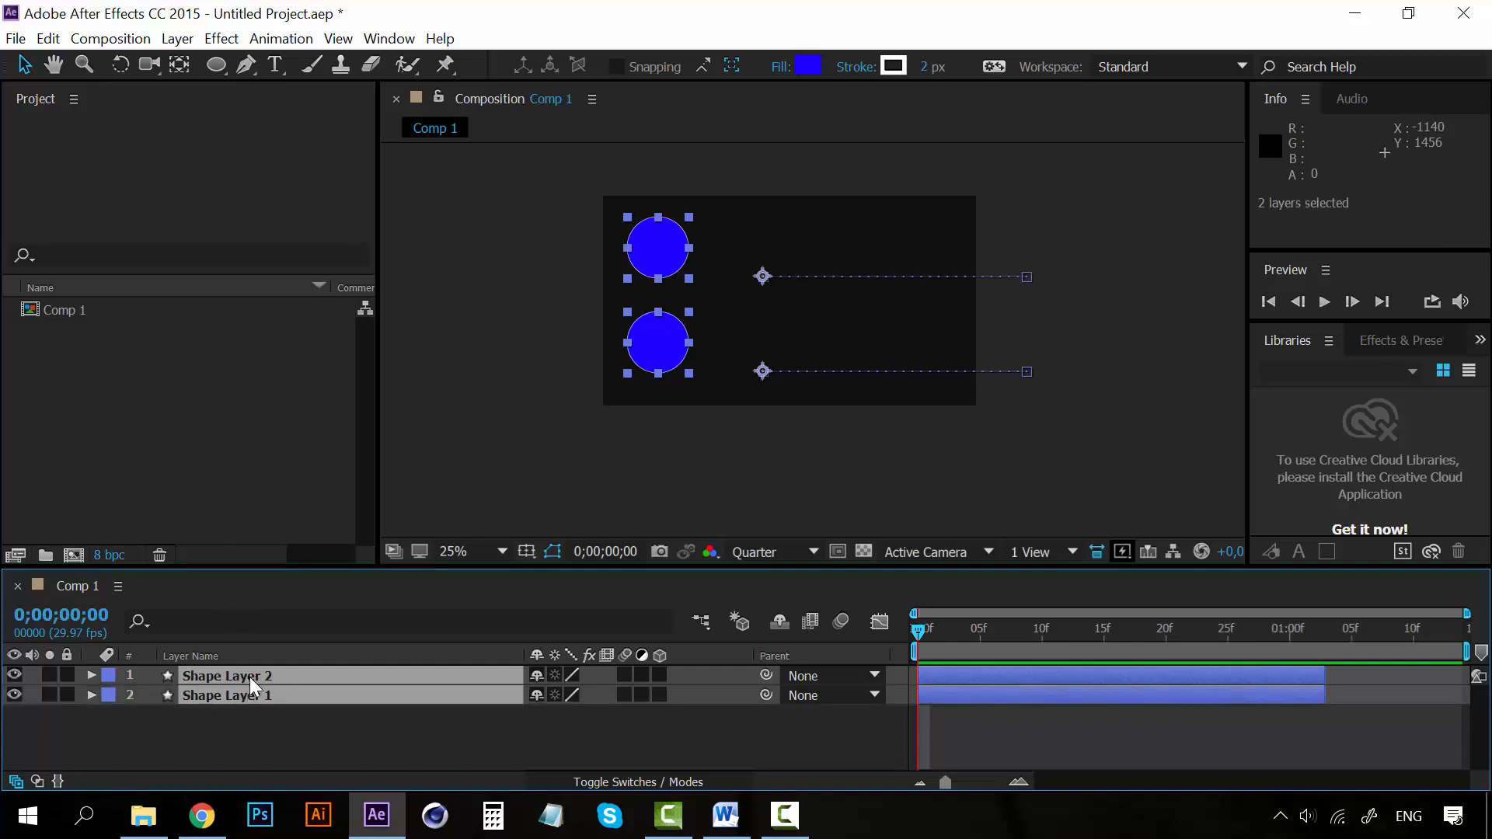
left_click(178, 39)
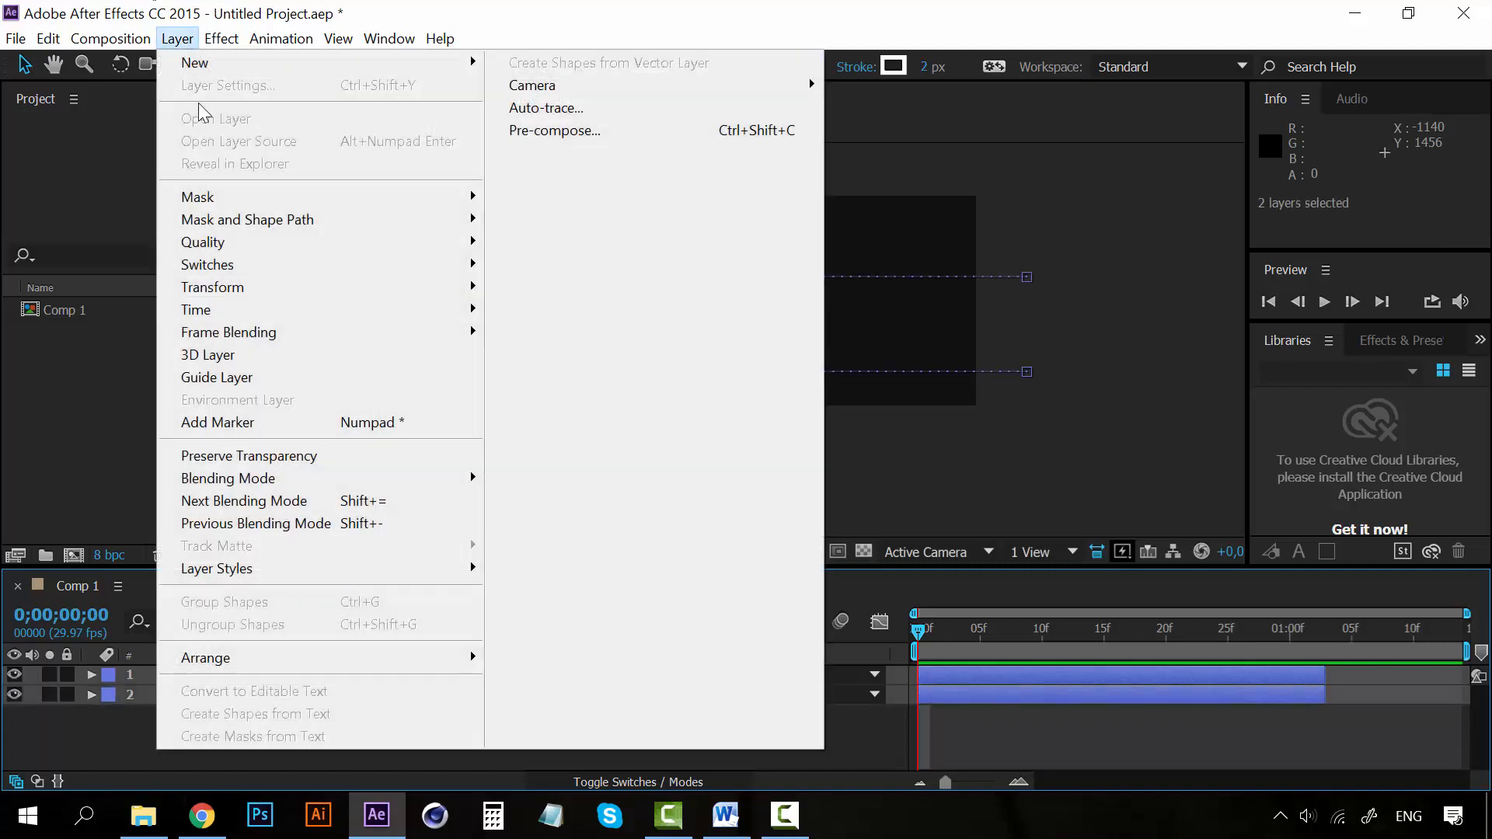
left_click(627, 126)
type("Circles")
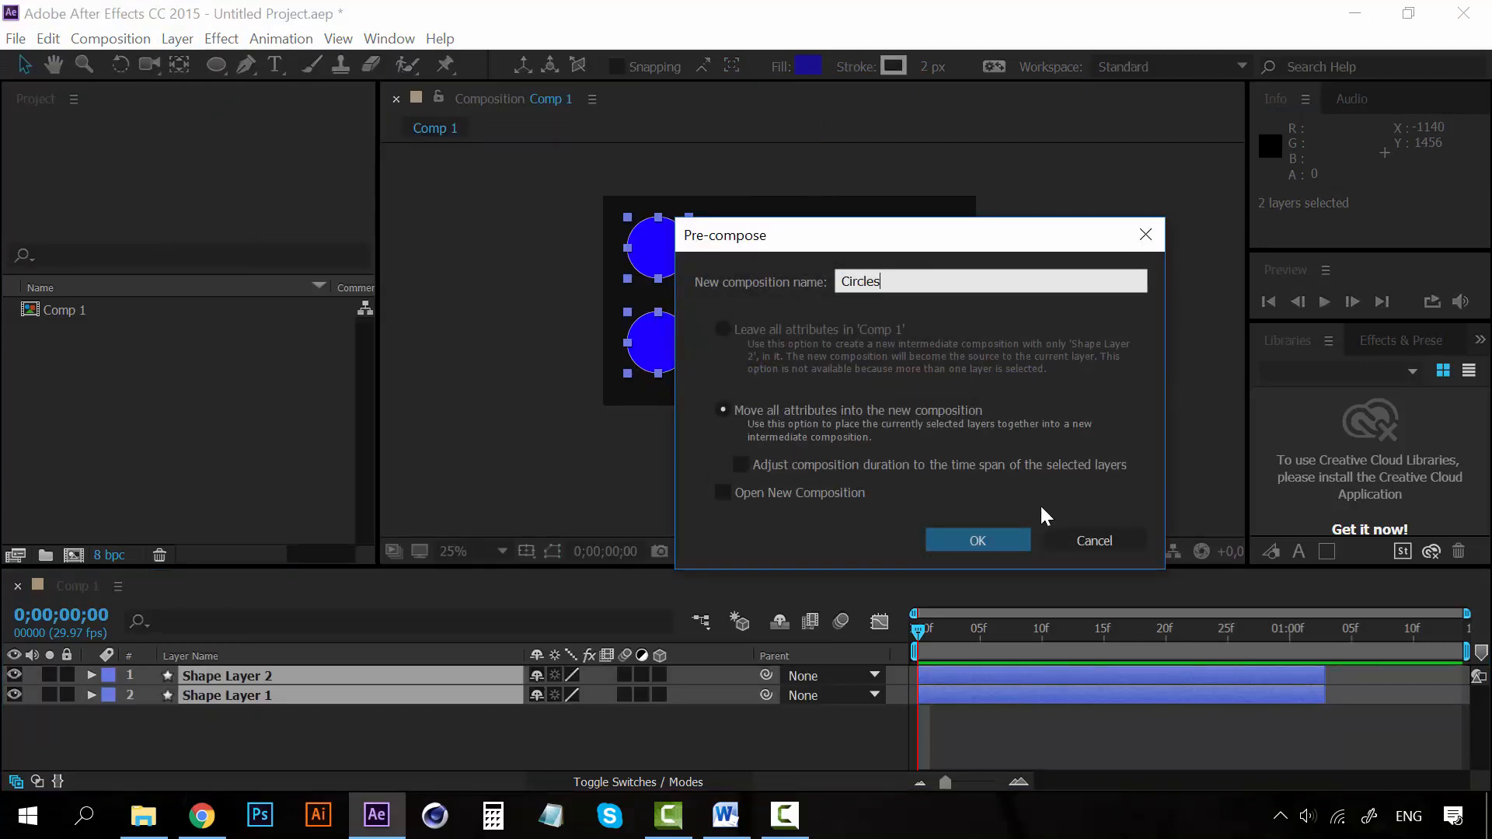
left_click(1002, 537)
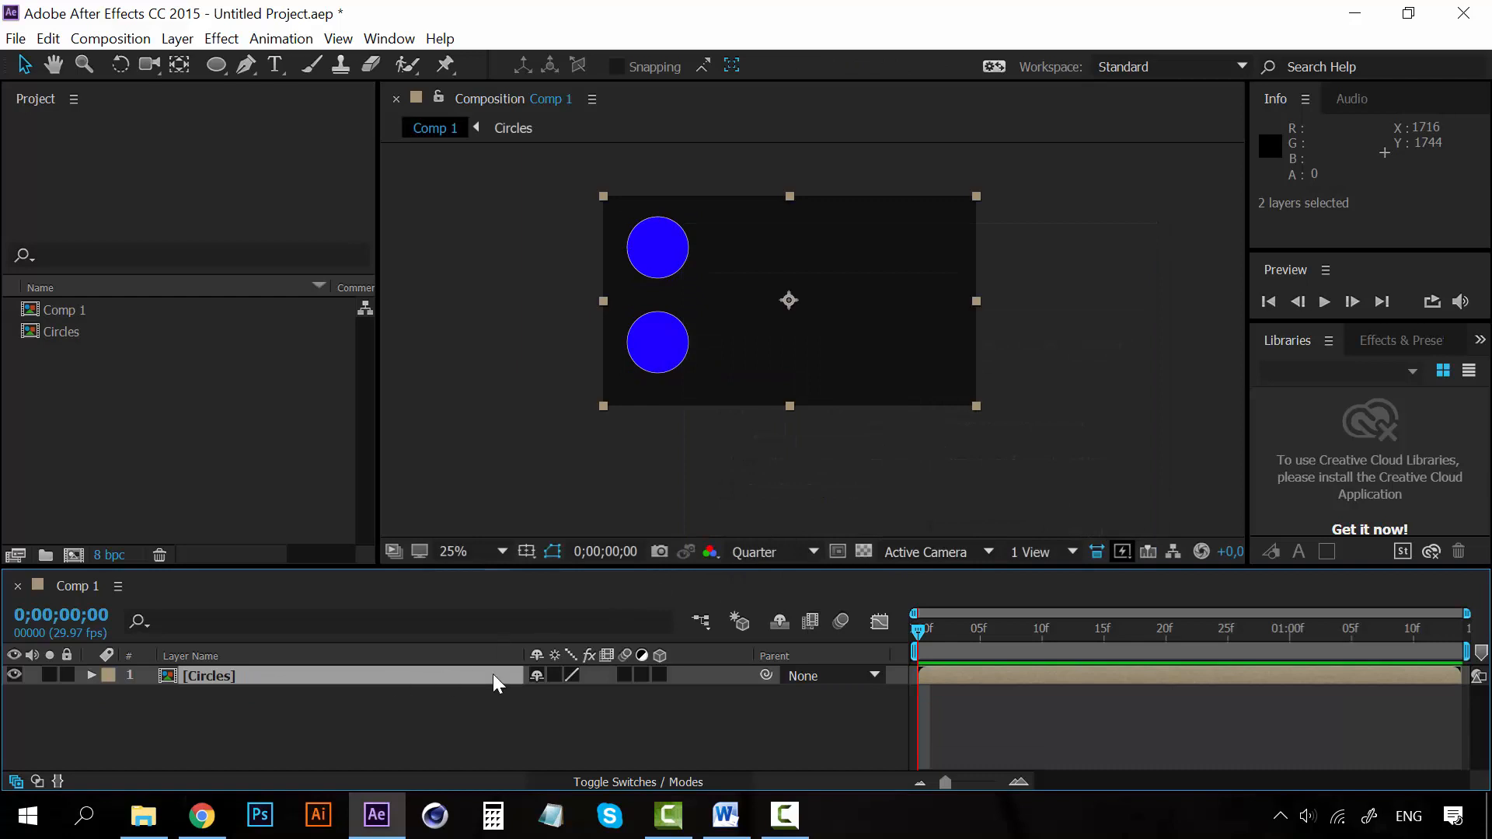
key("space")
key("space")
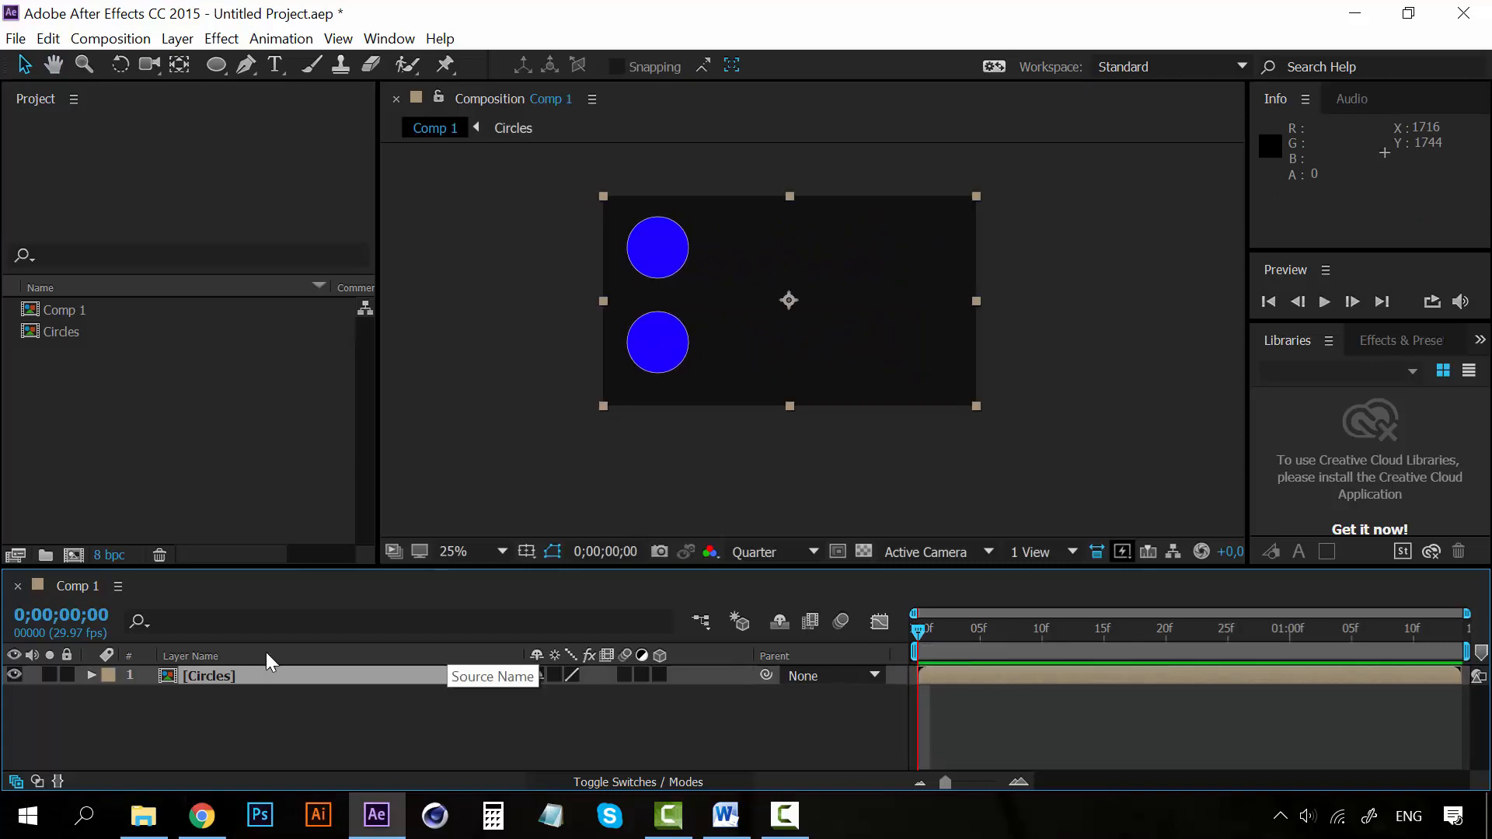
Enable Time Remapping on the Circles layer and play the animation from the start
left_click(227, 675)
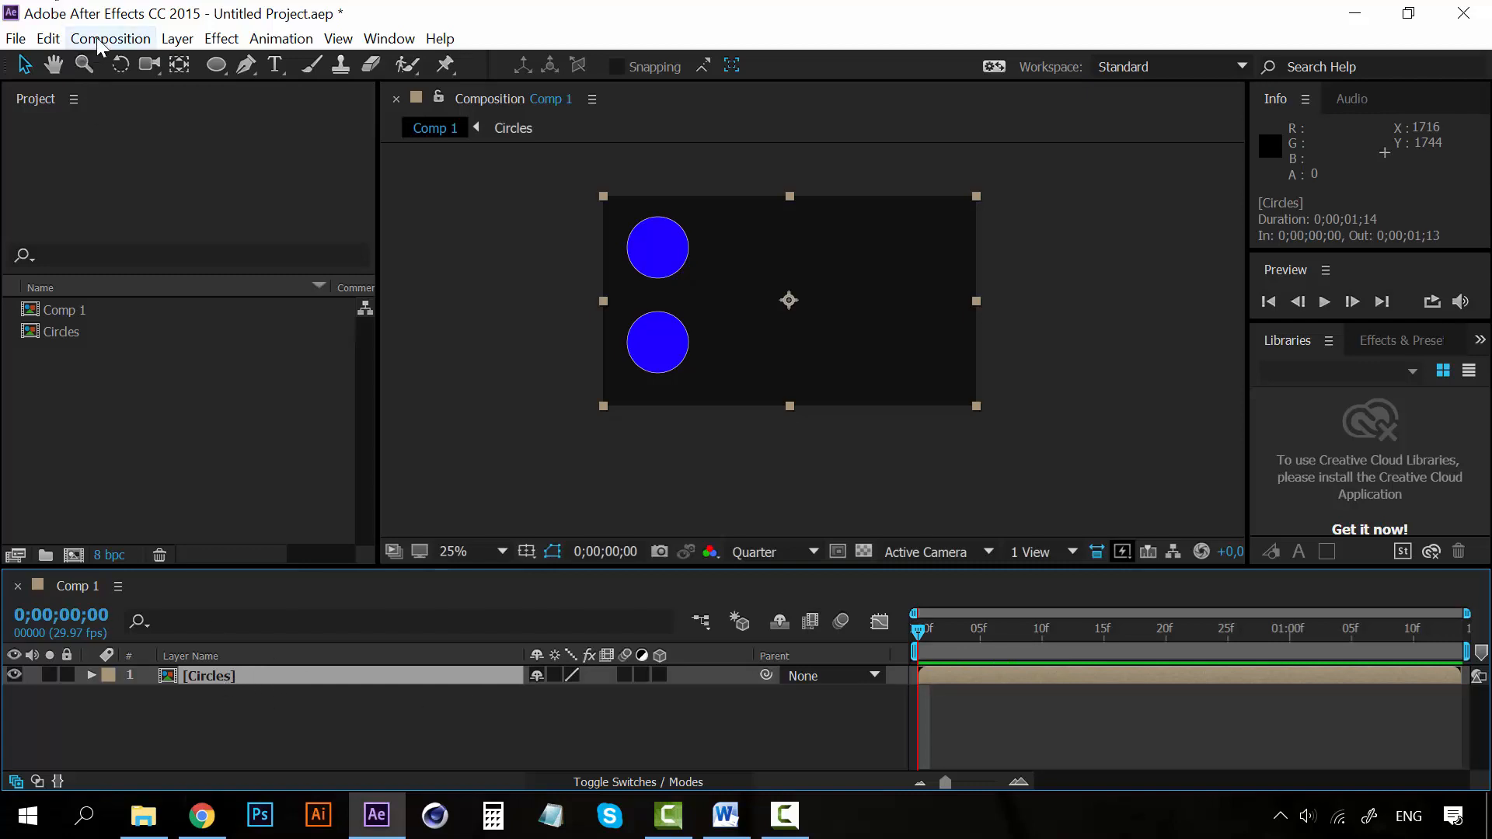
left_click(186, 38)
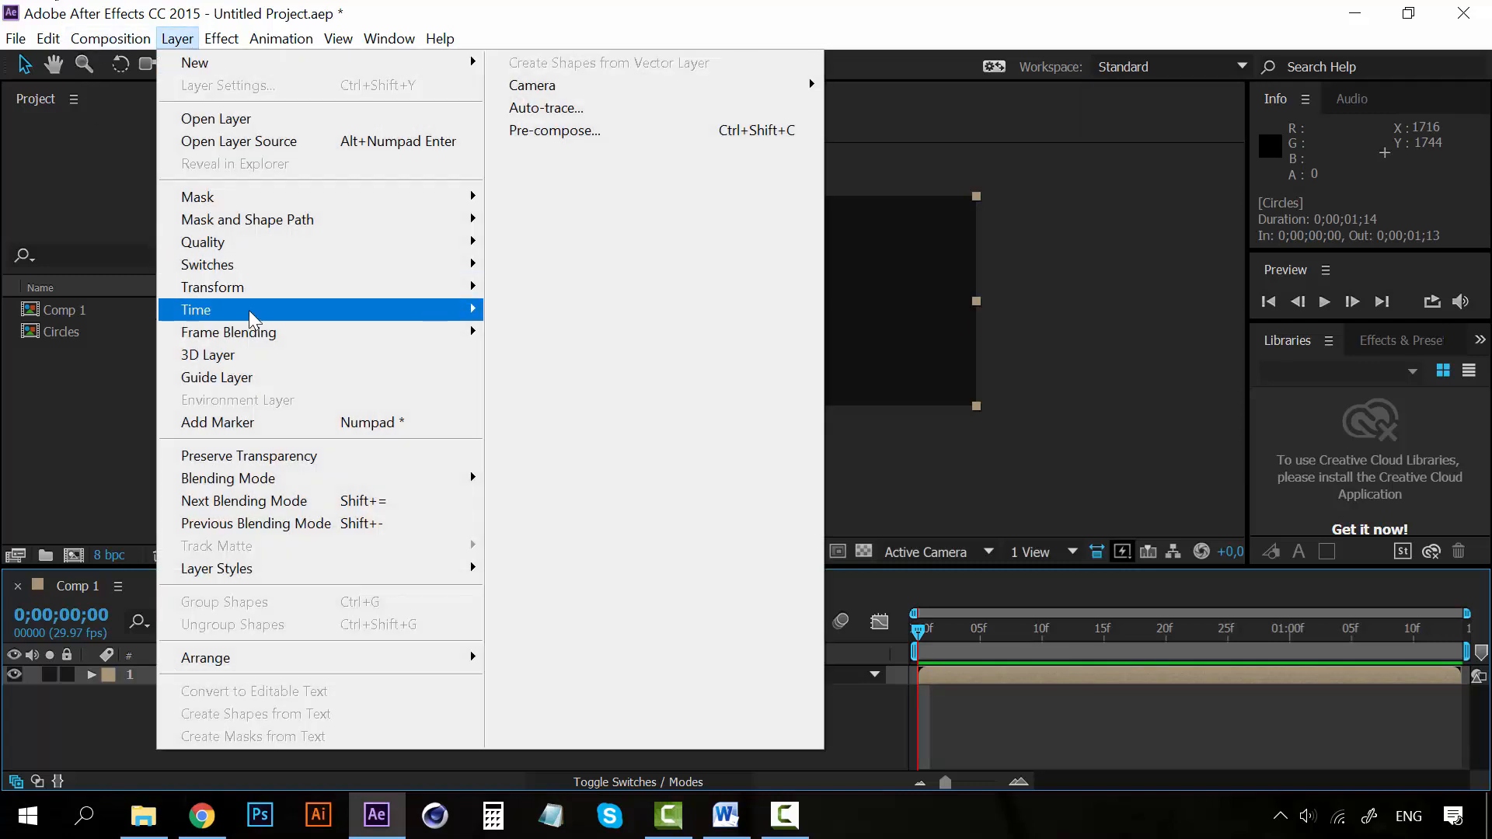
mouse_move(374, 315)
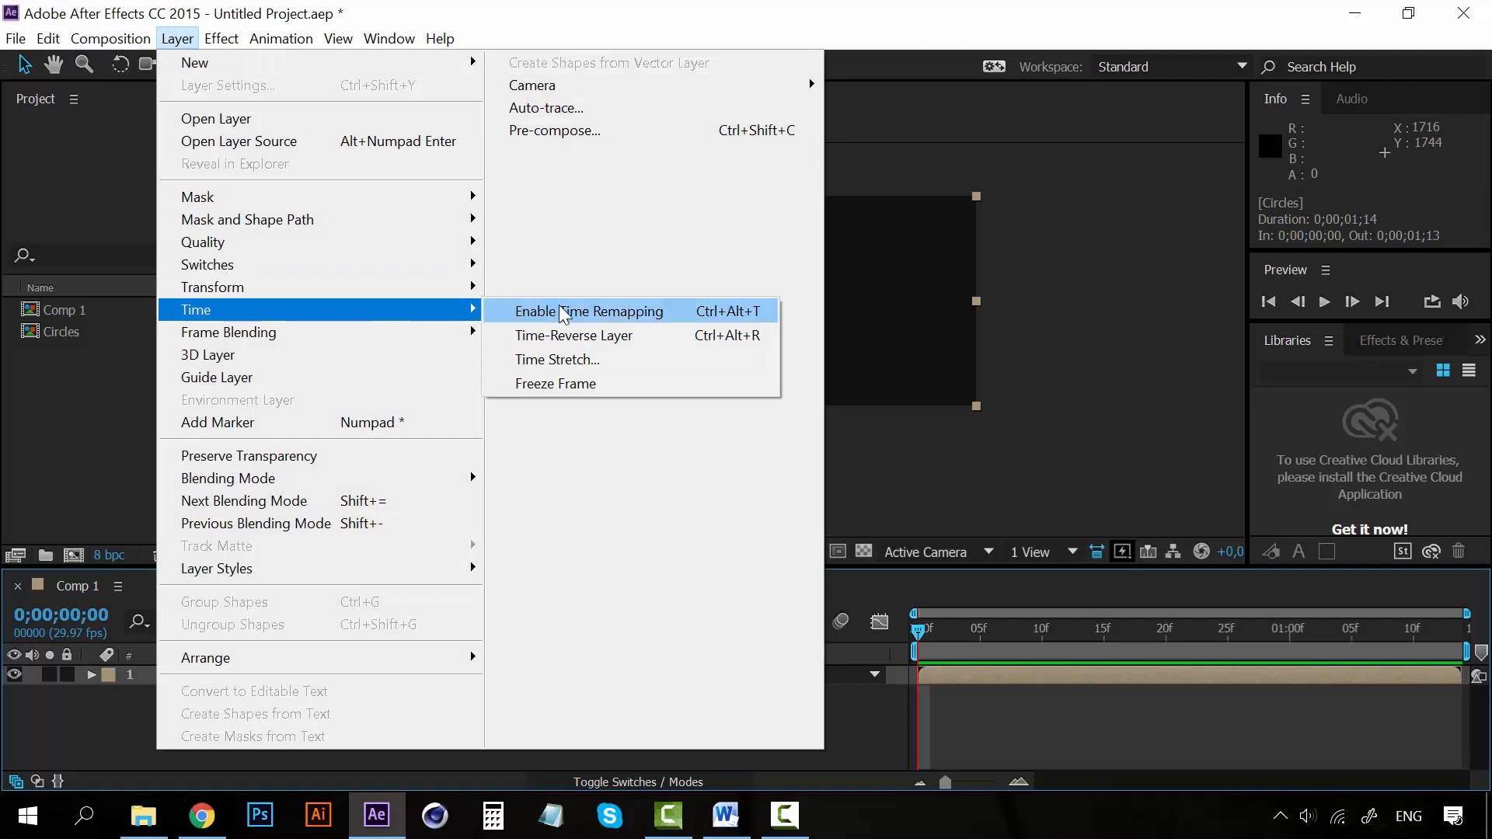
left_click(645, 310)
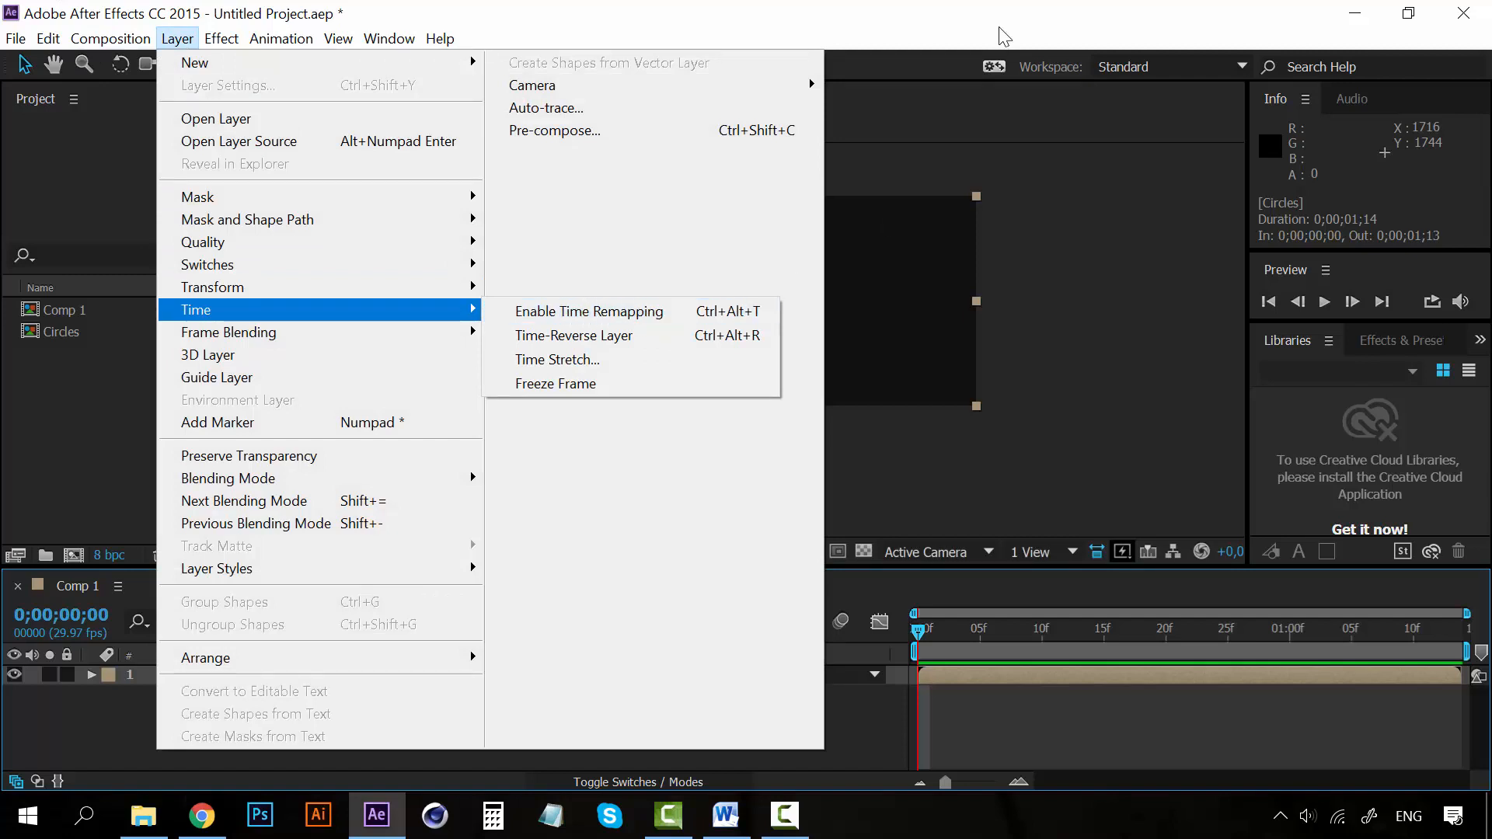
right_click(210, 673)
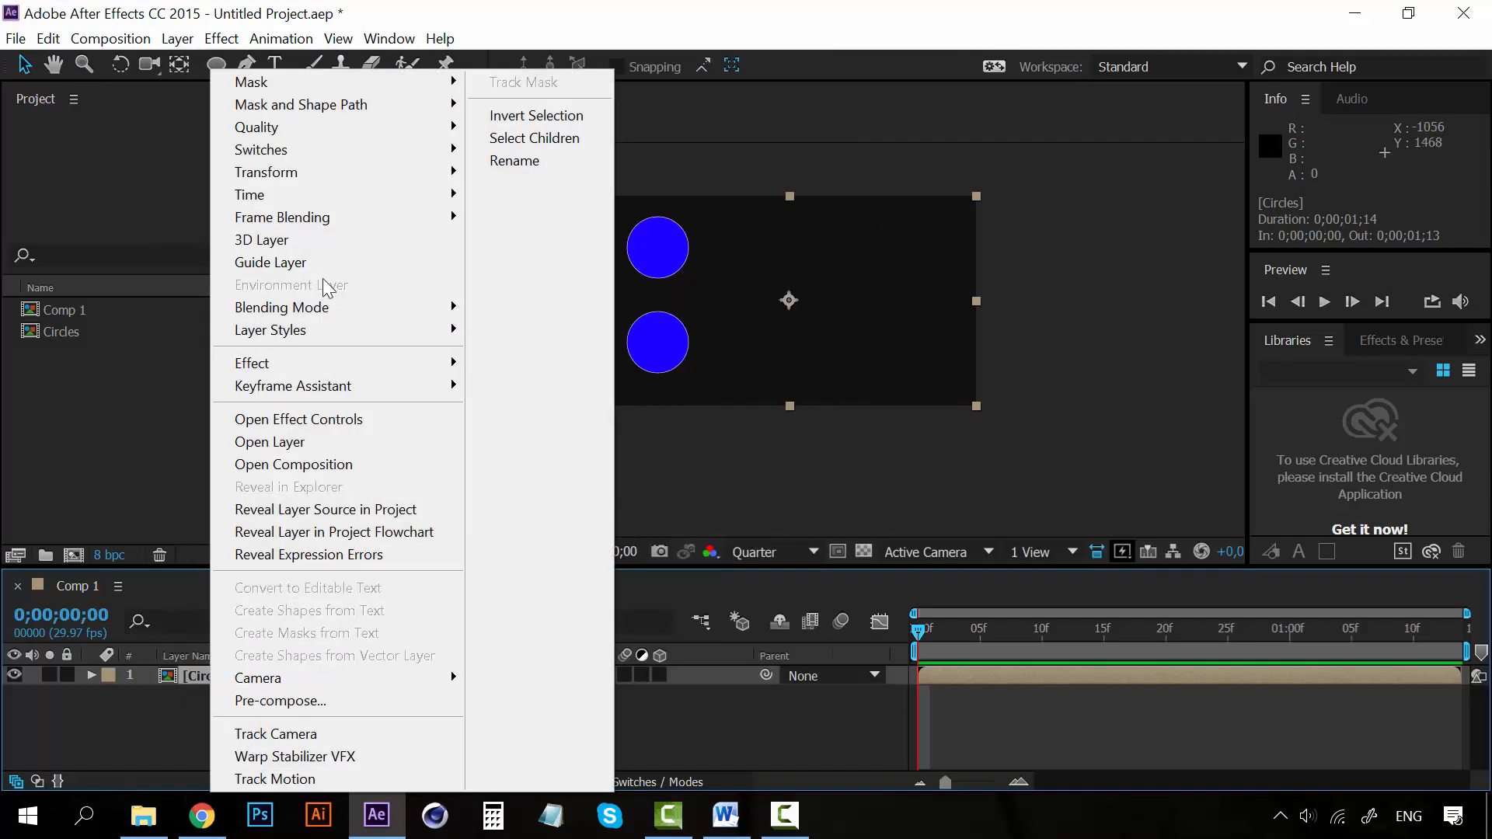
mouse_move(366, 190)
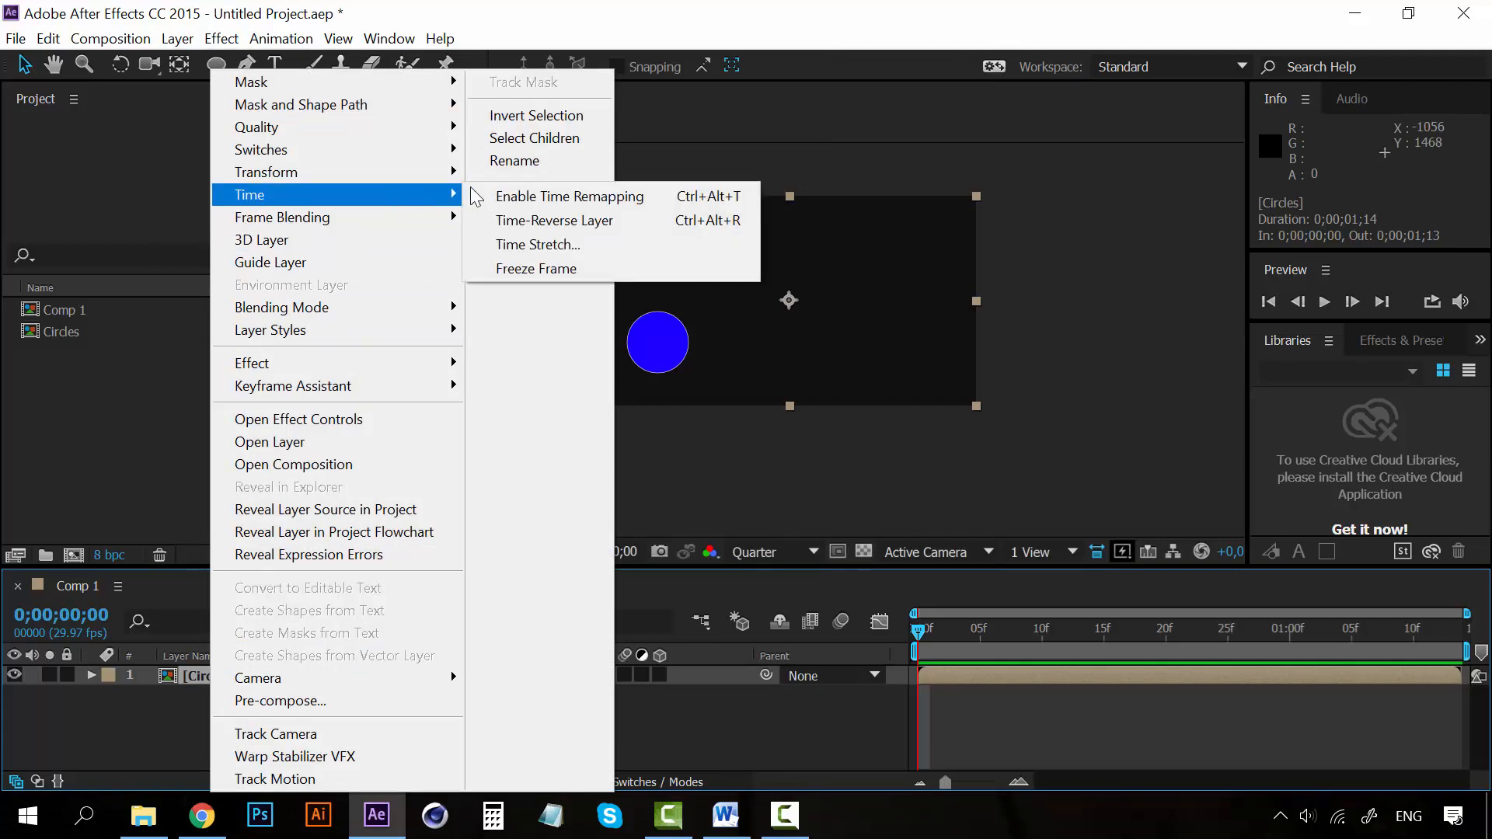
left_click(604, 200)
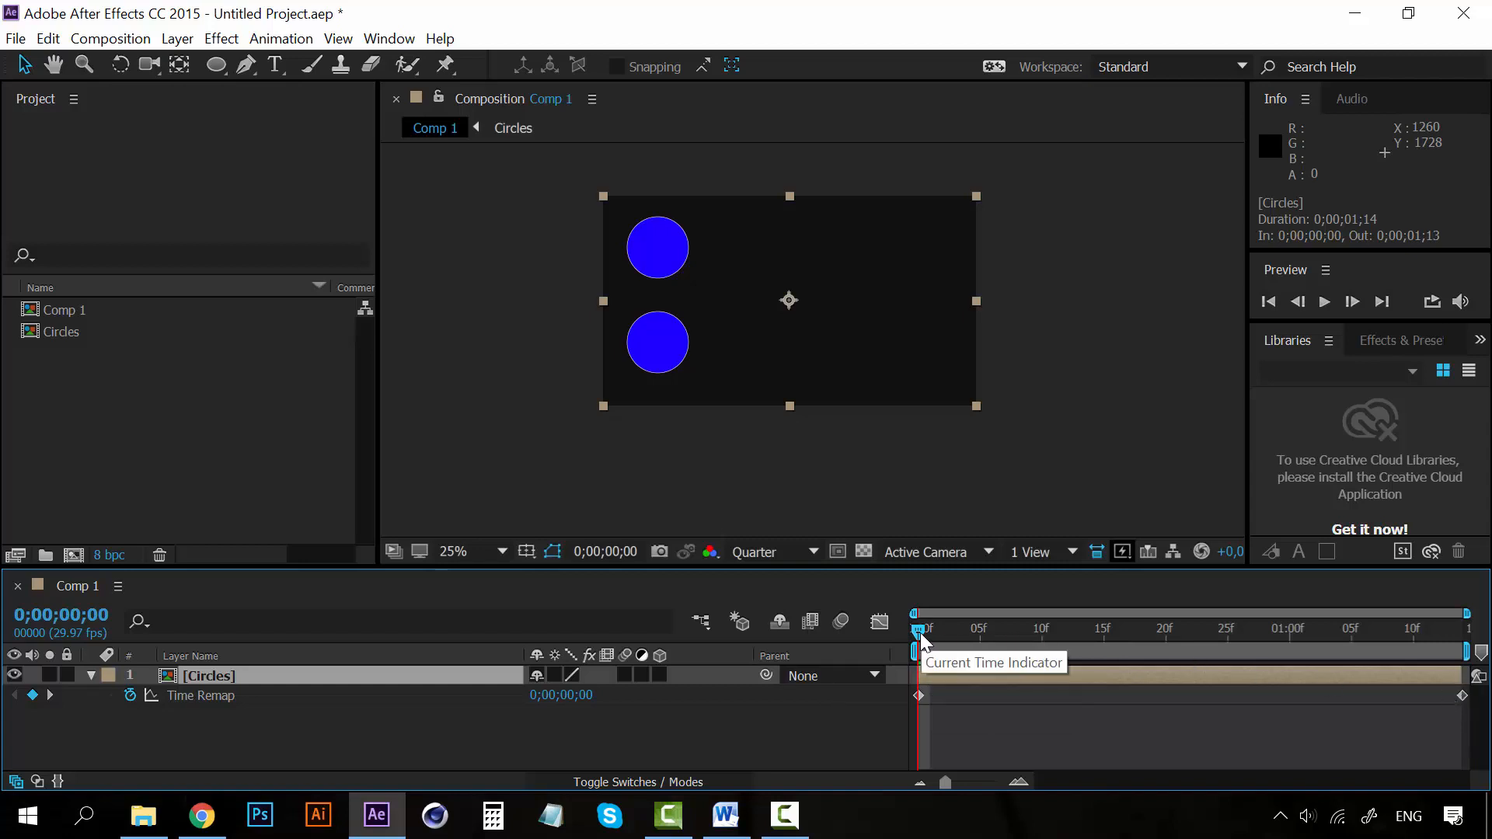
key("space")
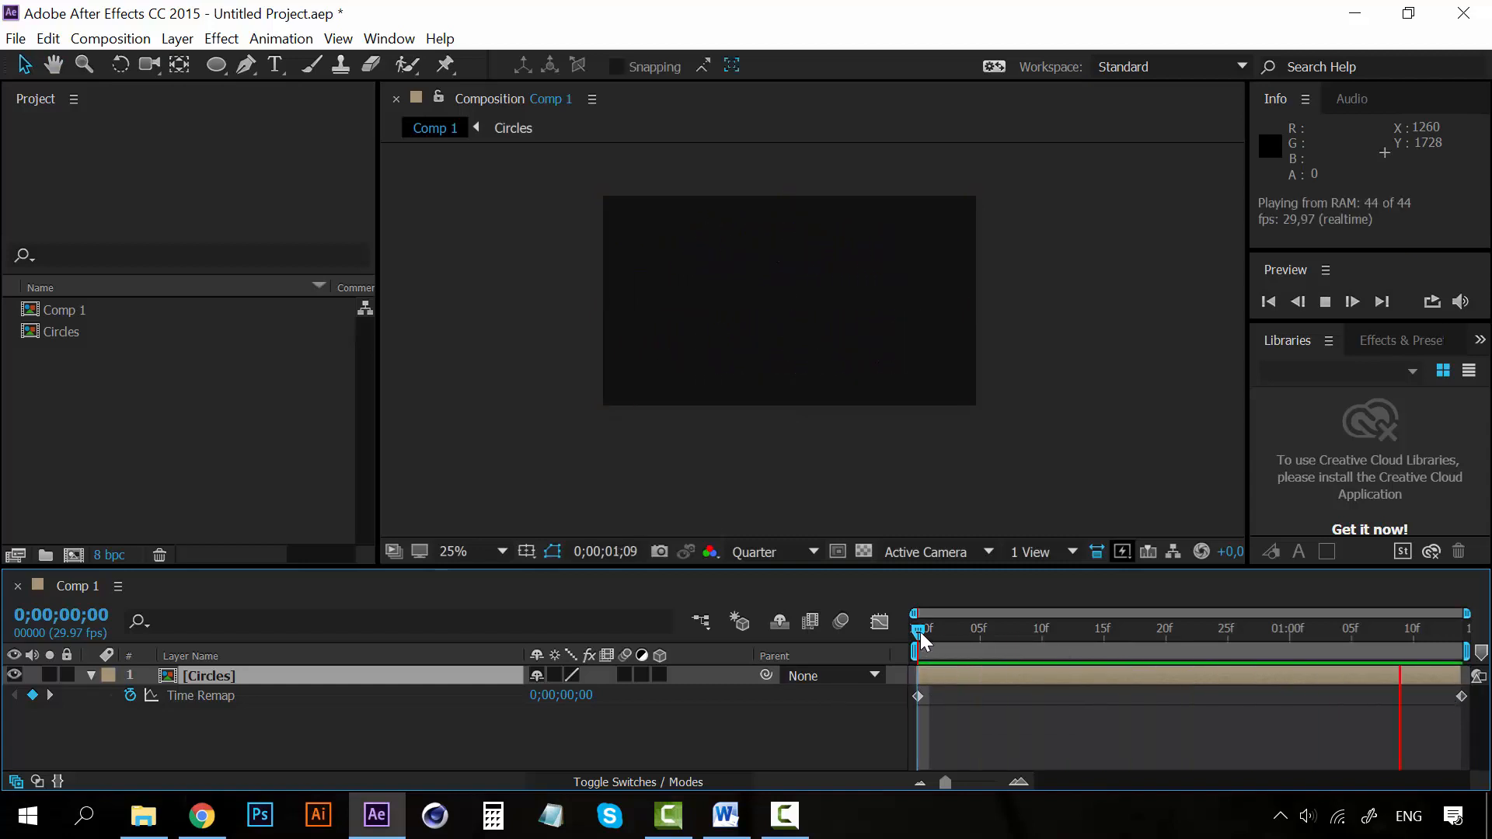
key("space")
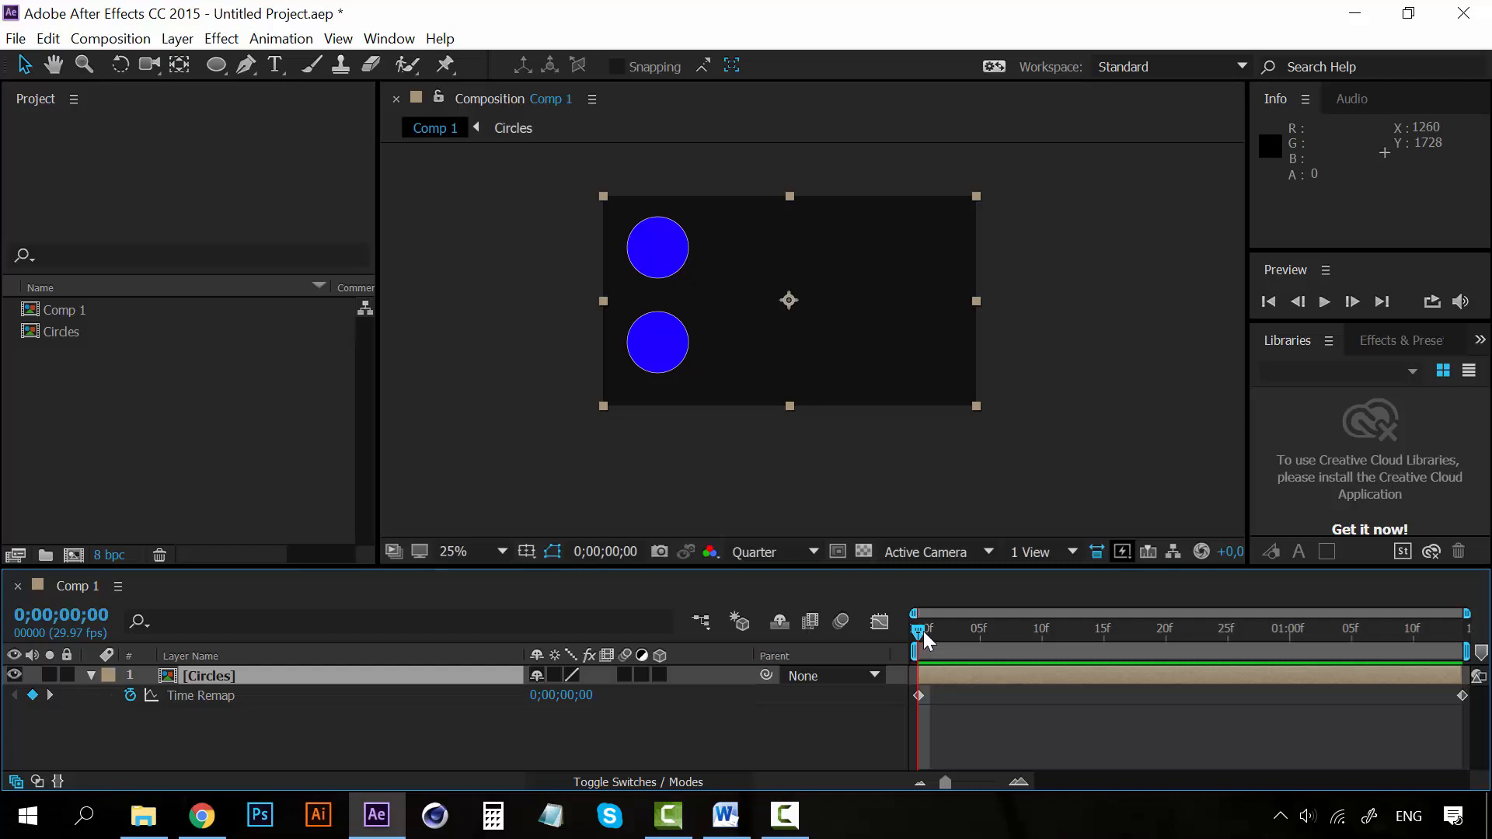
Move the last Time Remap keyframe of Circles to 0;00;00;10 and preview the faster animation
left_click(1464, 697)
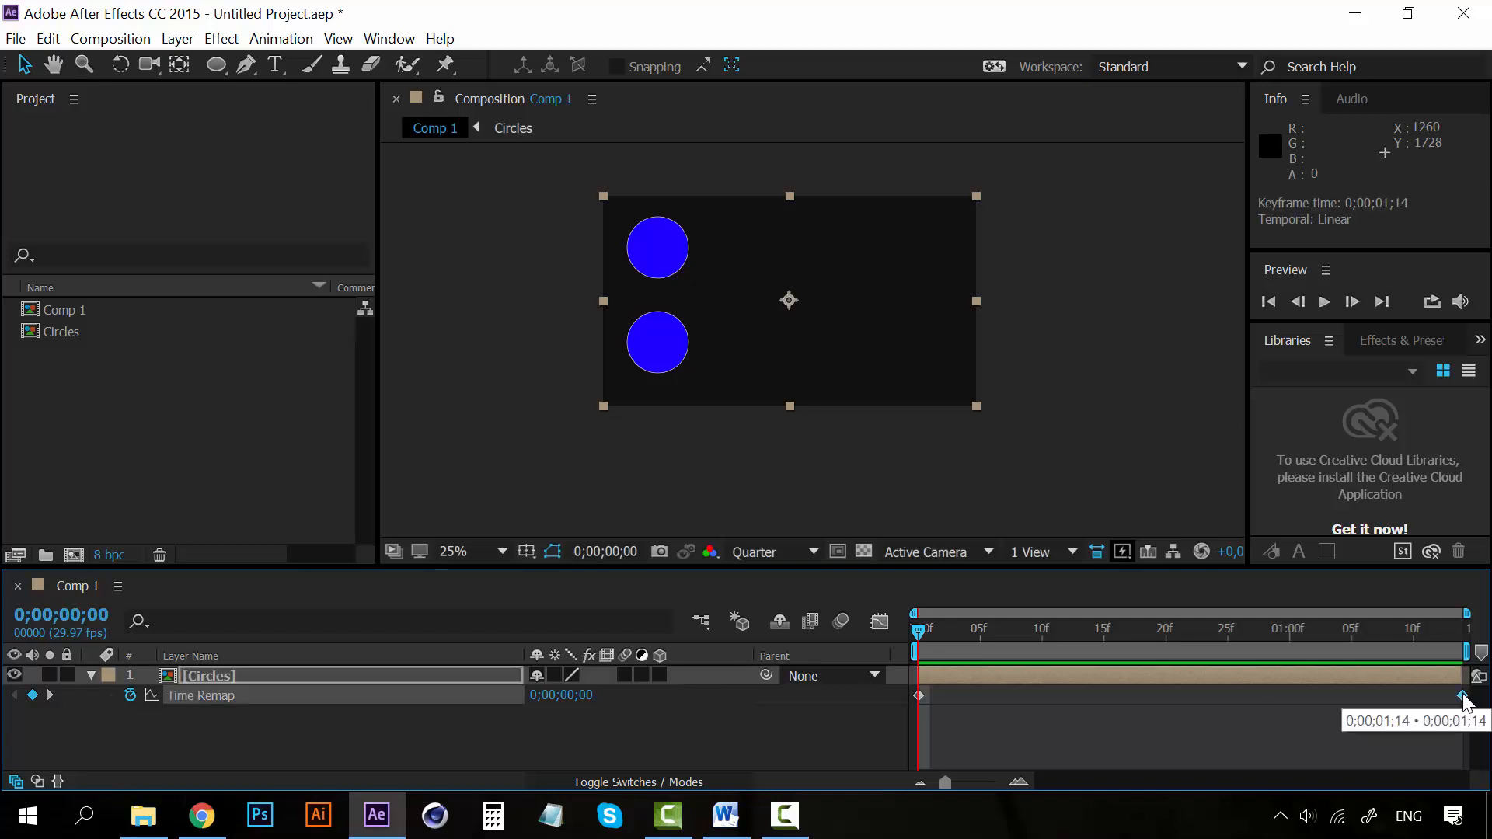
left_click_drag(1463, 697, 1228, 698)
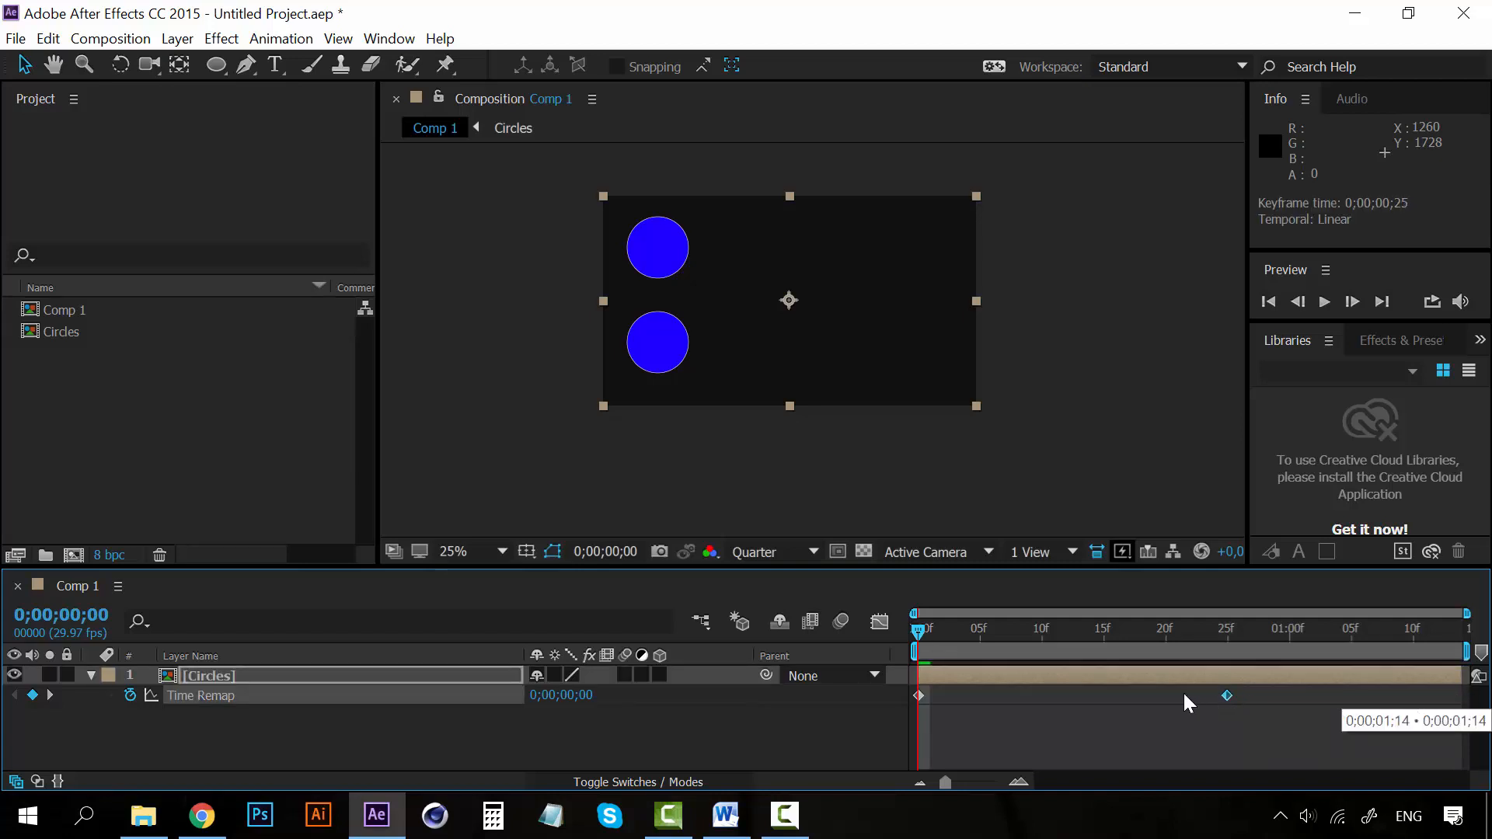
left_click_drag(1040, 697, 1039, 697)
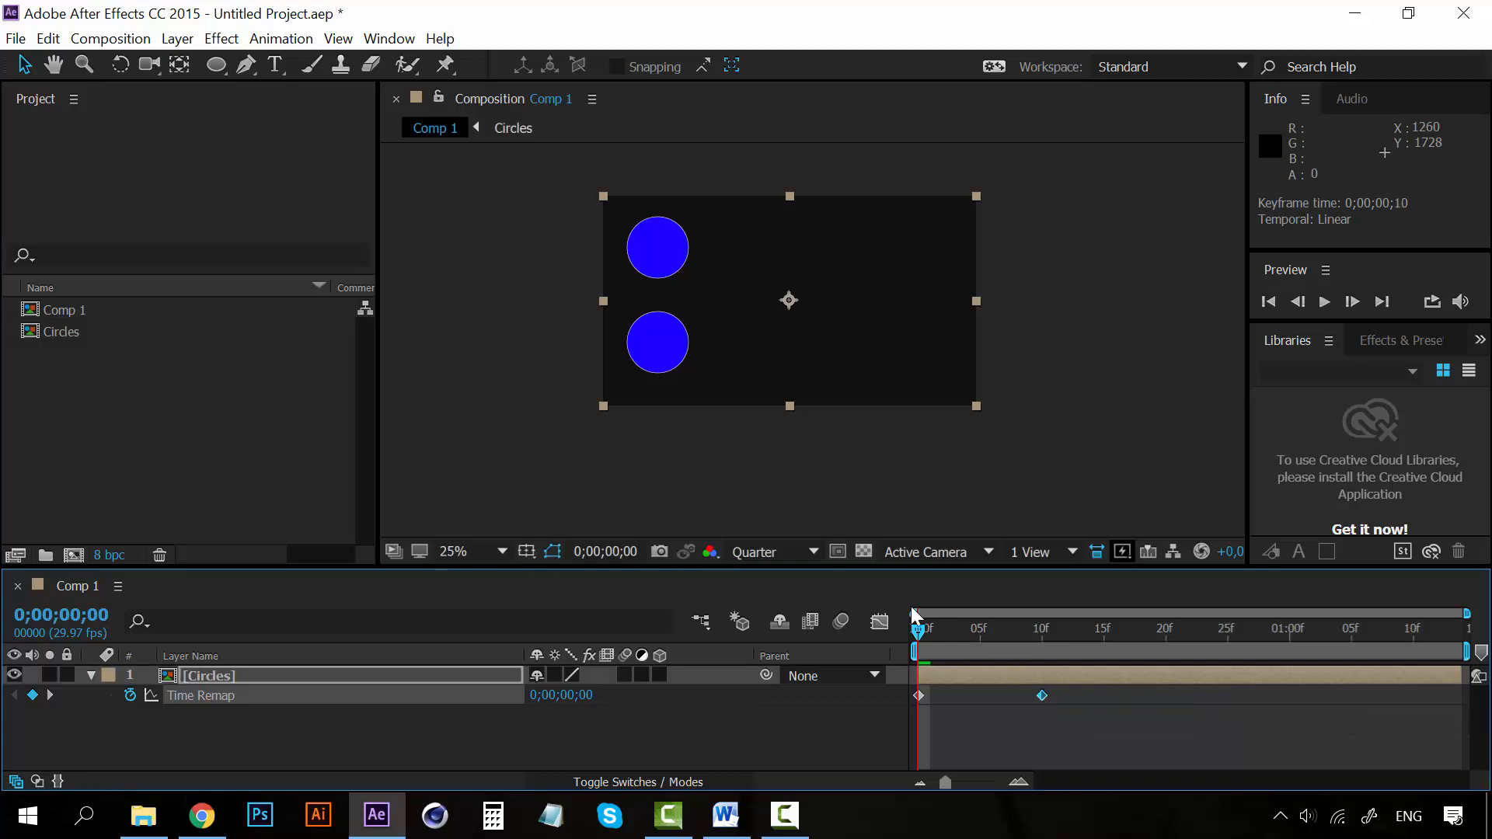
key("space")
key("space")
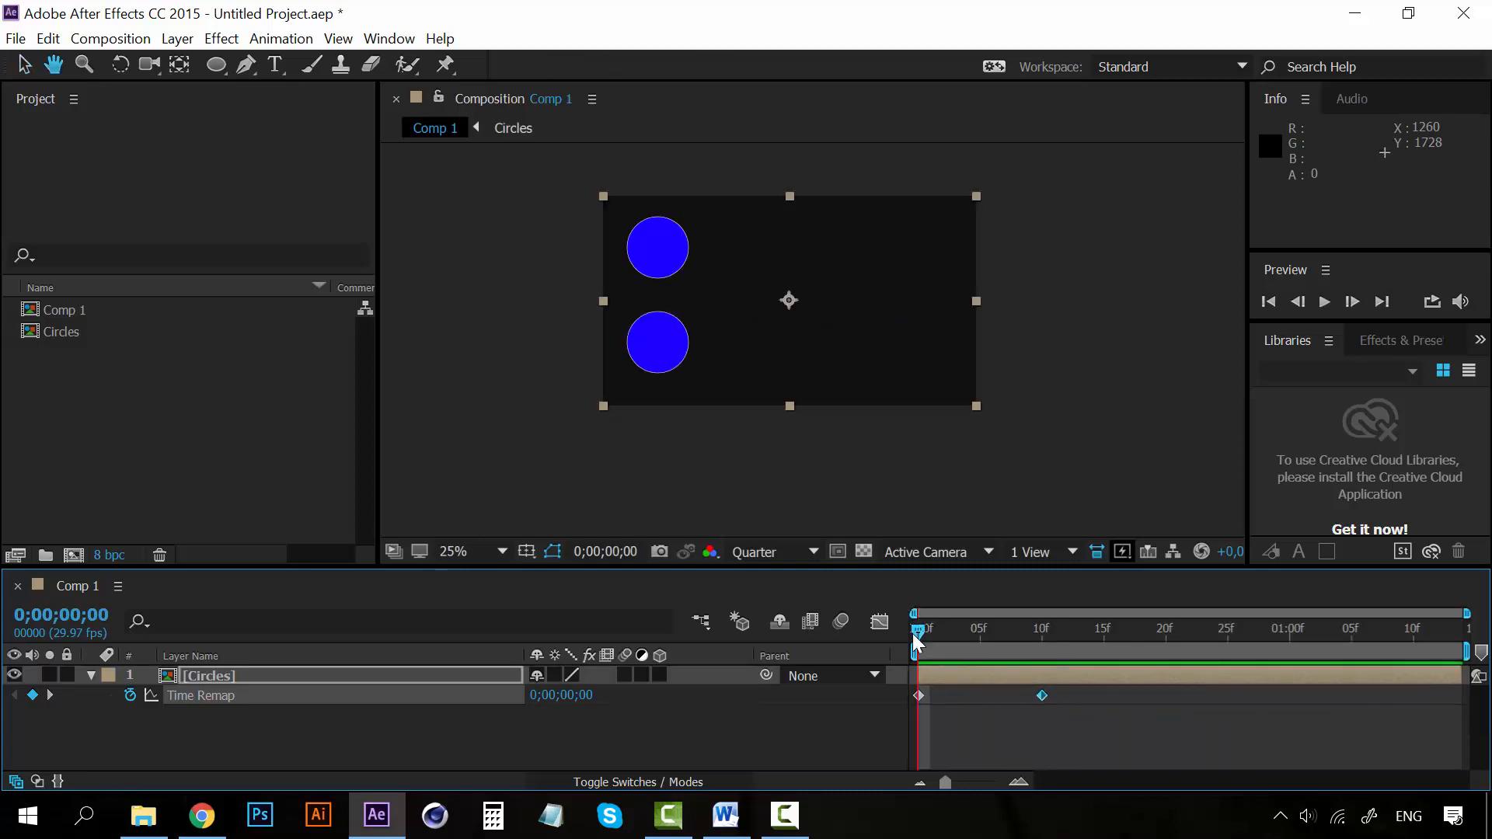
key("space")
key("space")
Move the last Time Remap keyframe to 0;00;00;03 and preview the motion from the first frame
left_click_drag(1042, 696, 955, 698)
key("space")
key("space")
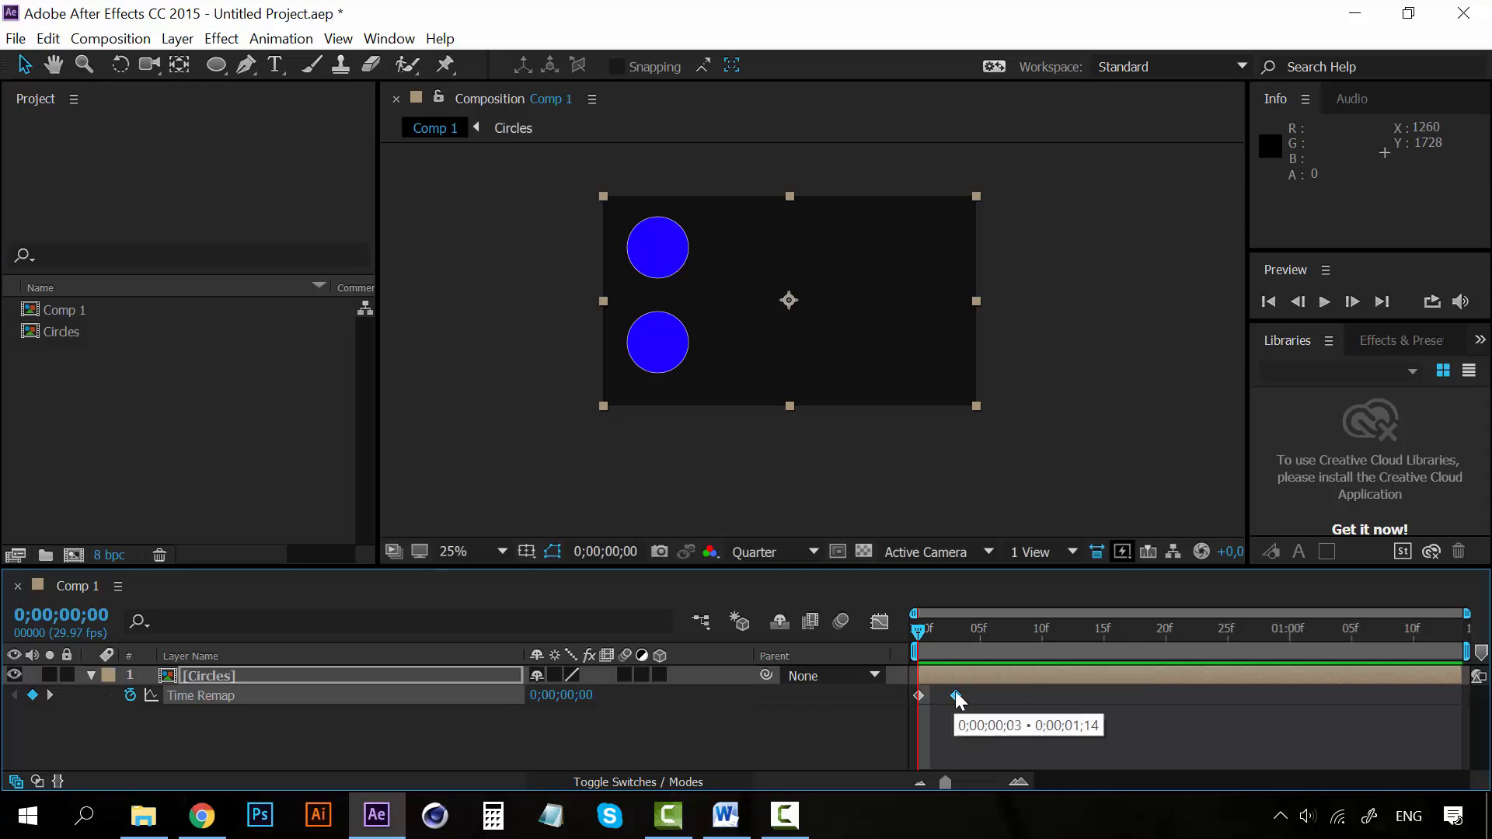
left_click_drag(954, 631, 922, 632)
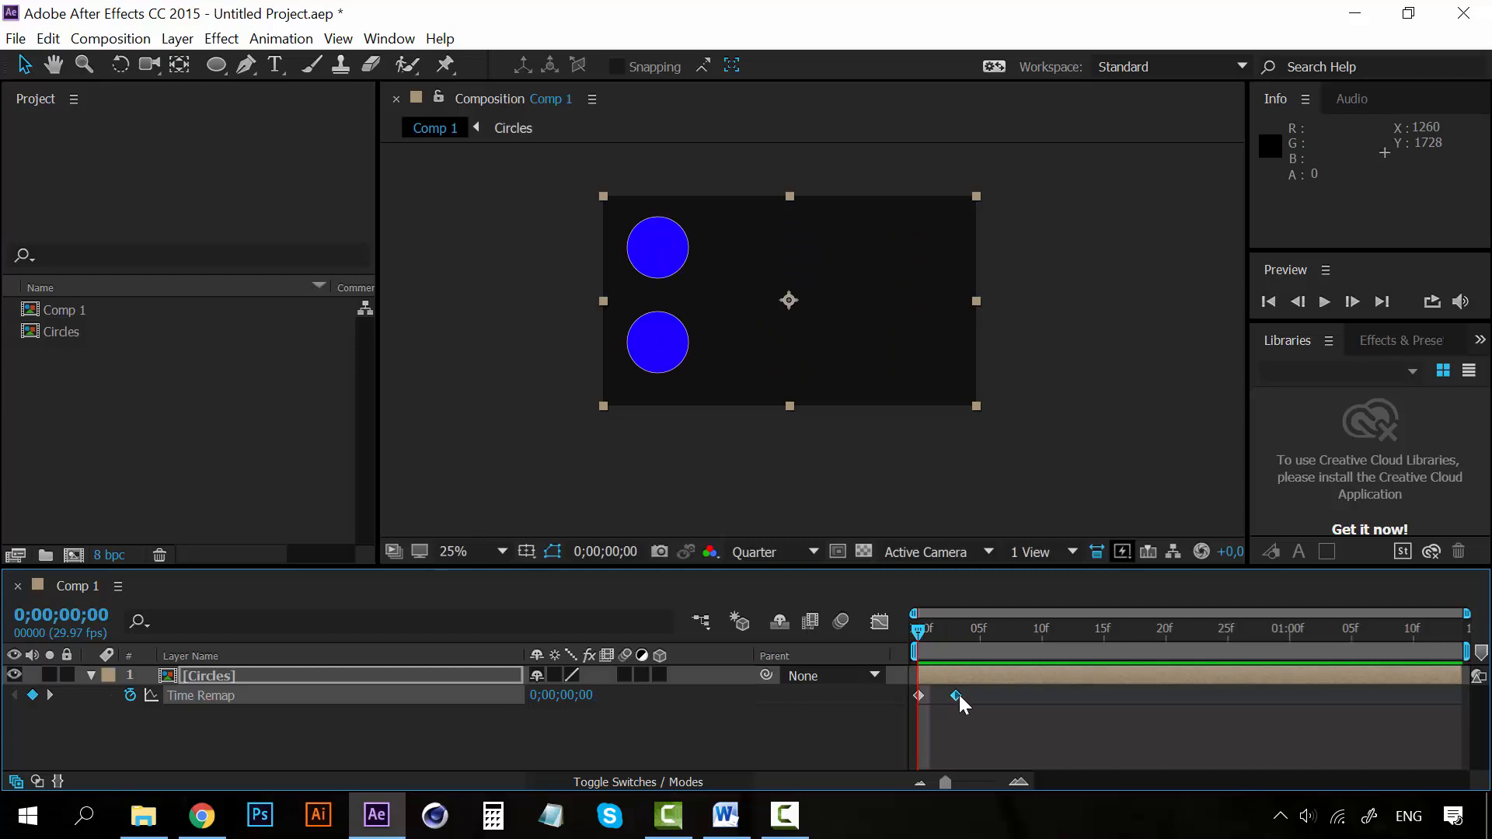
Move the last Time Remap keyframe back to the end of the Circles layer and preview the animation
left_click_drag(957, 696, 1463, 698)
key("space")
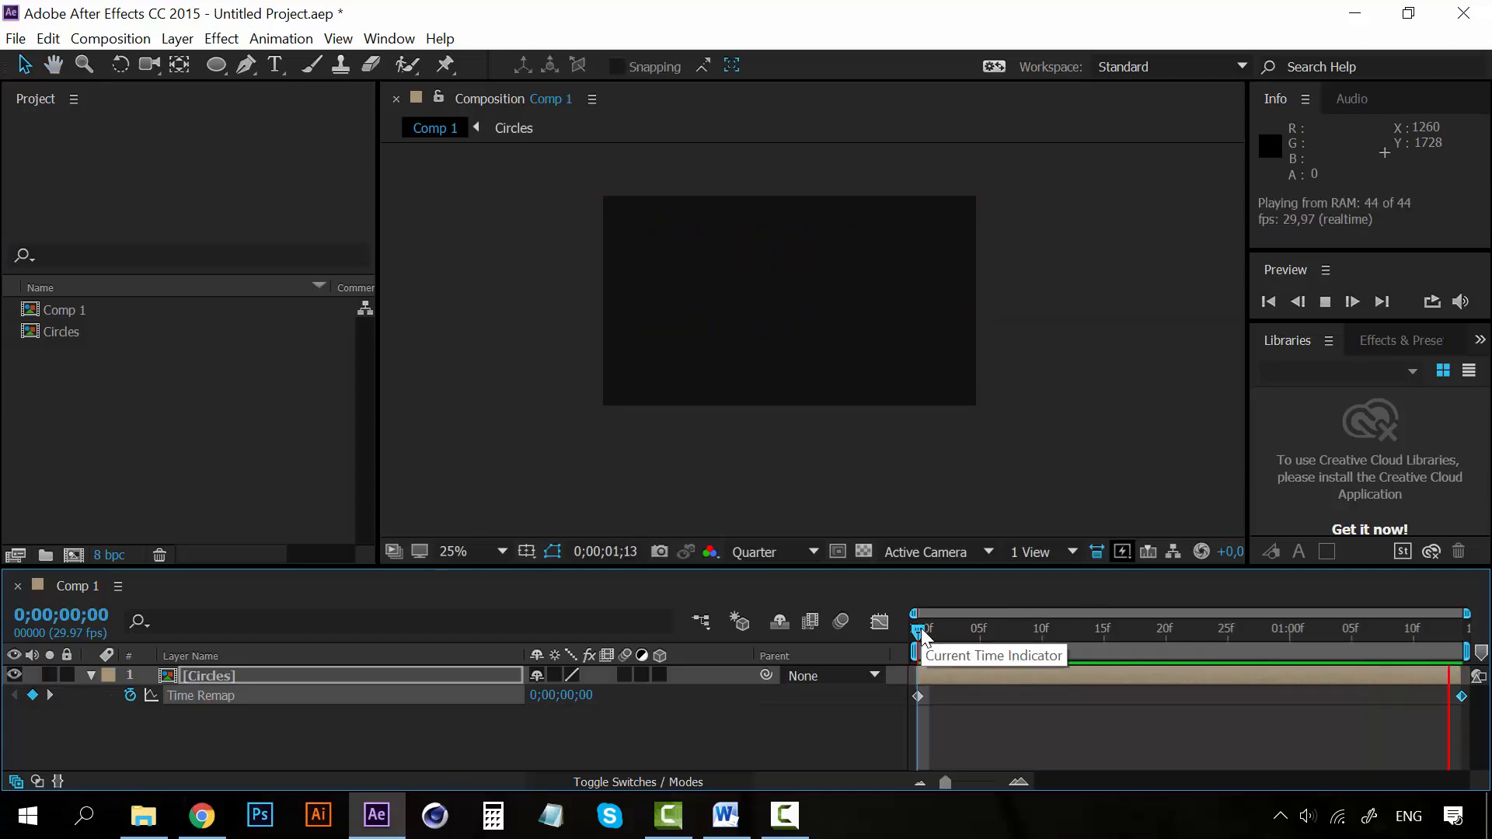
key("space")
left_click(1114, 483)
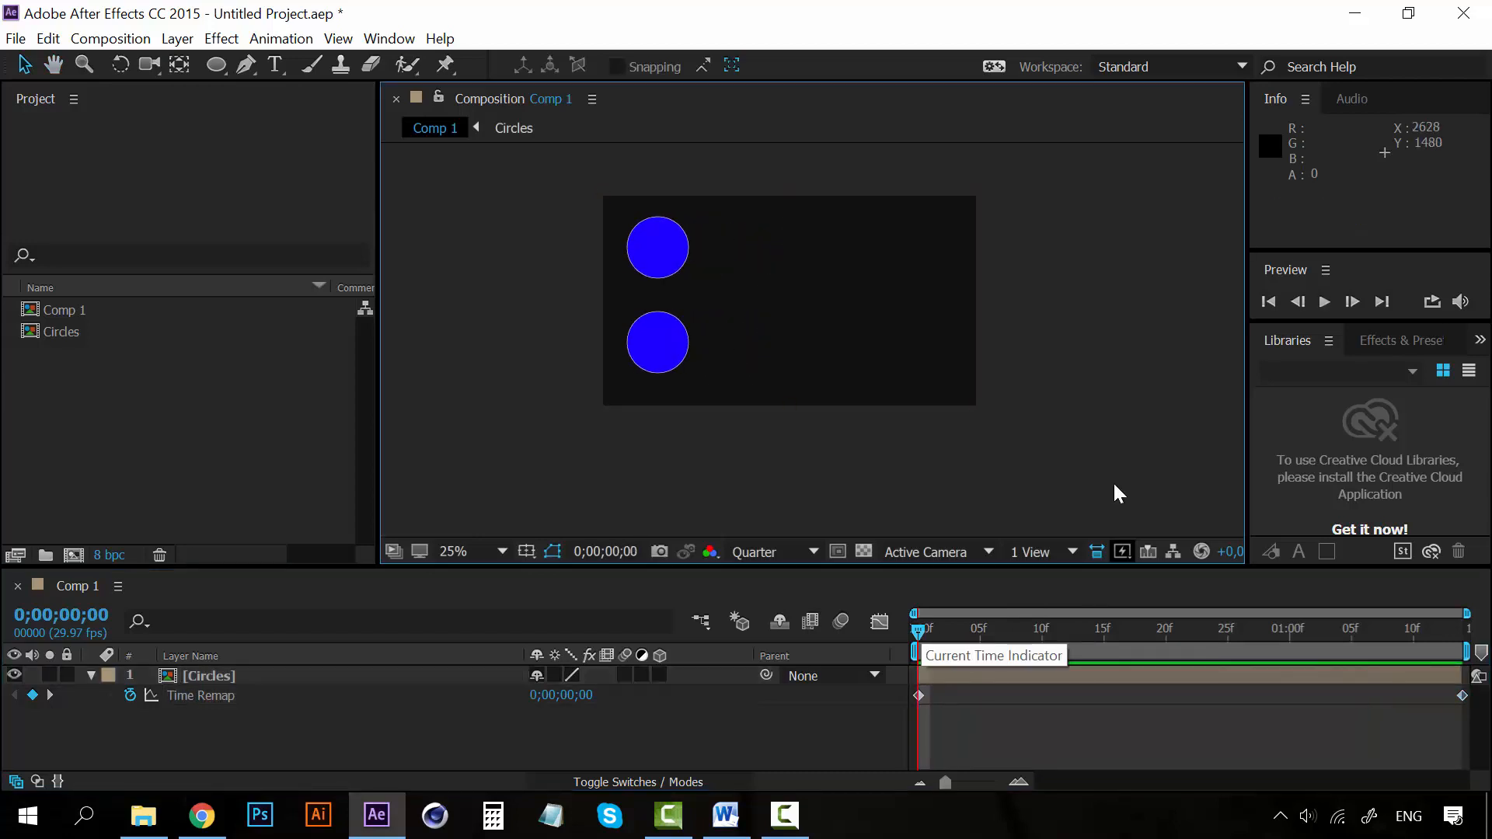
Add a Time Remap keyframe to Circles at 0;00;00;13 and paste a copy of it at 0;00;00;22
left_click_drag(921, 628, 1076, 633)
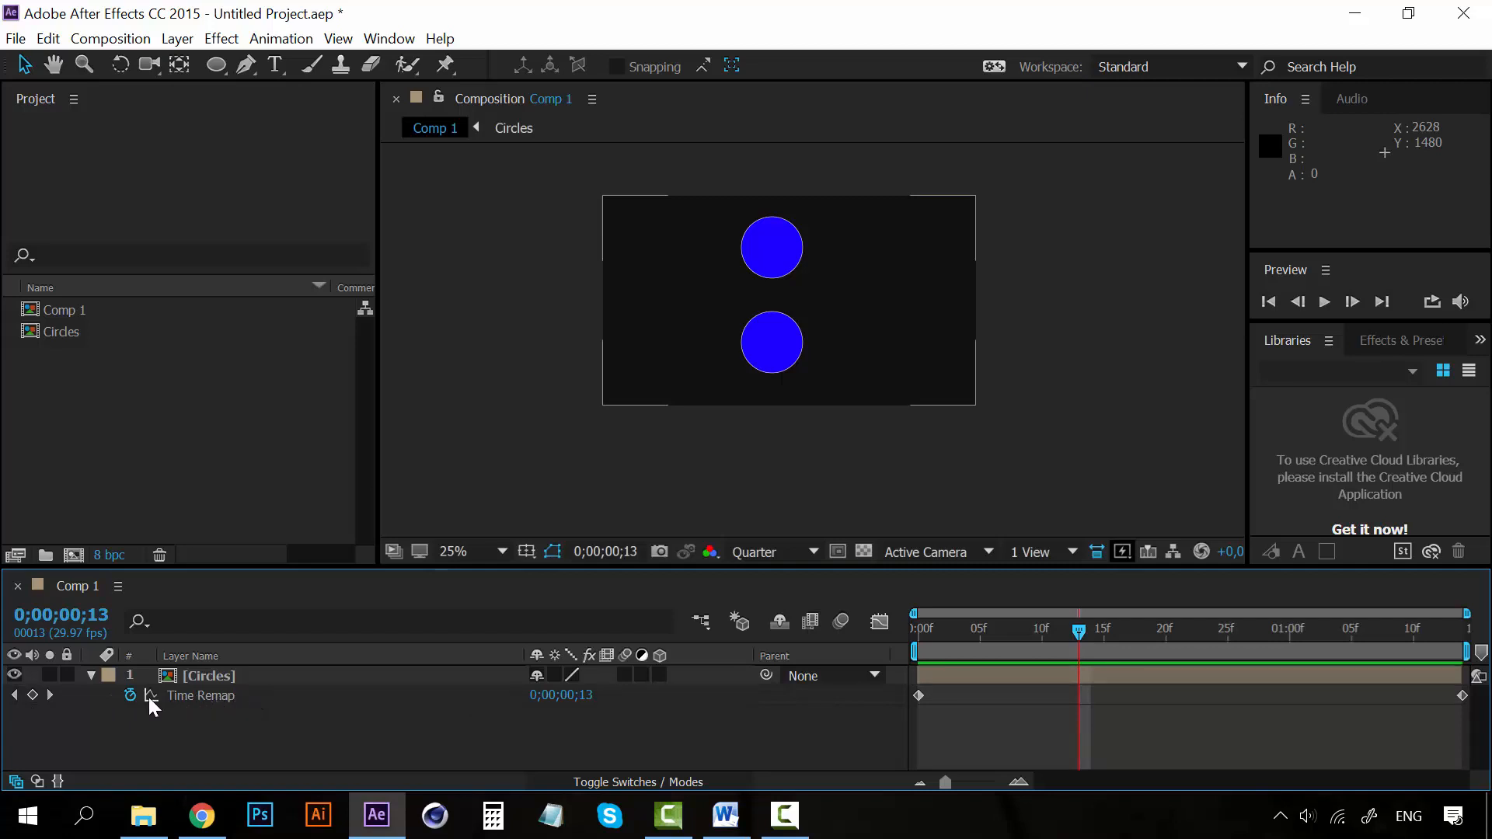
left_click(32, 695)
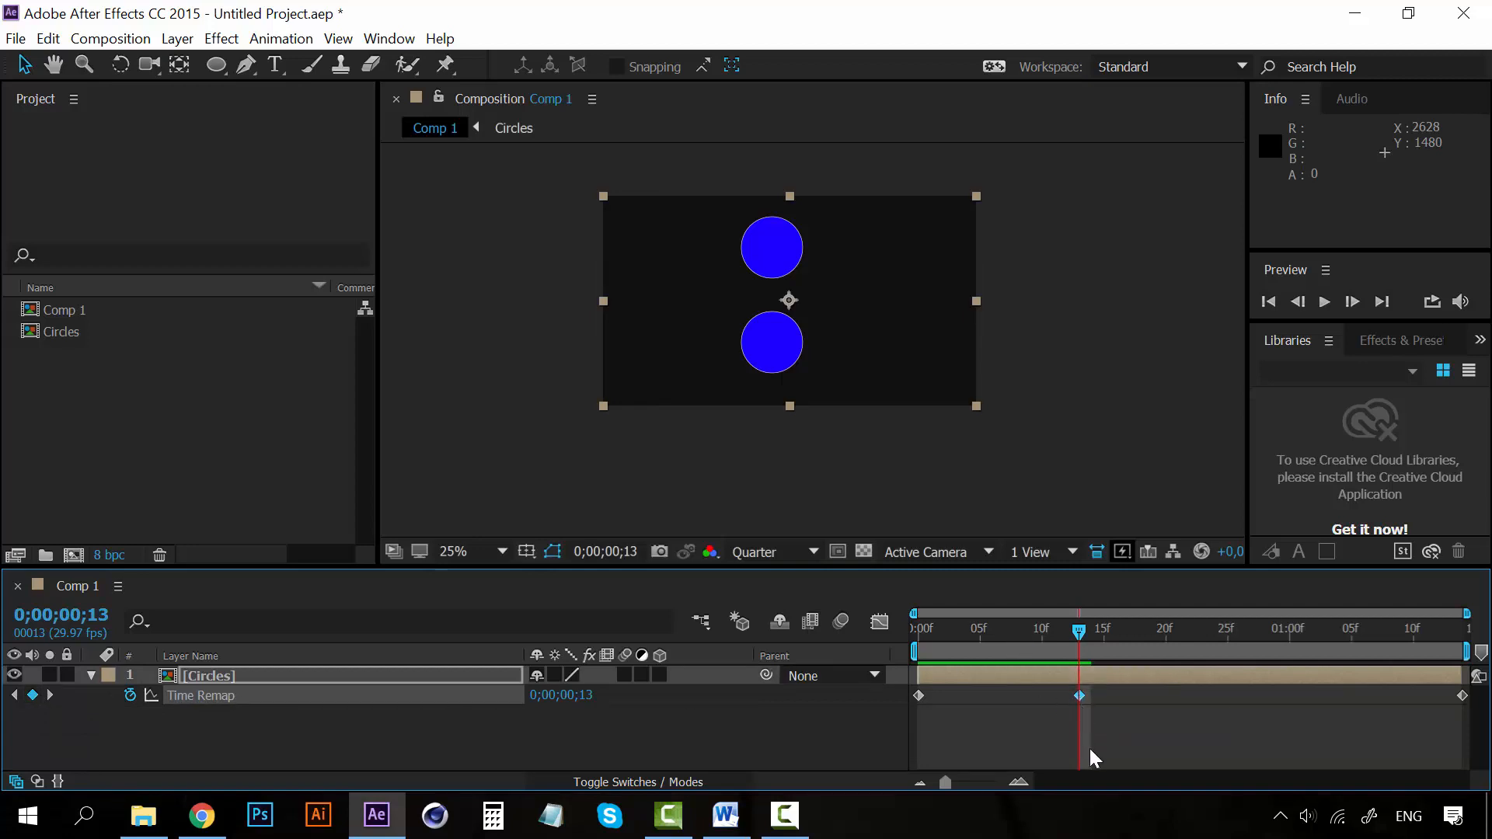
key("ctrl+c")
left_click_drag(1079, 628, 1191, 628)
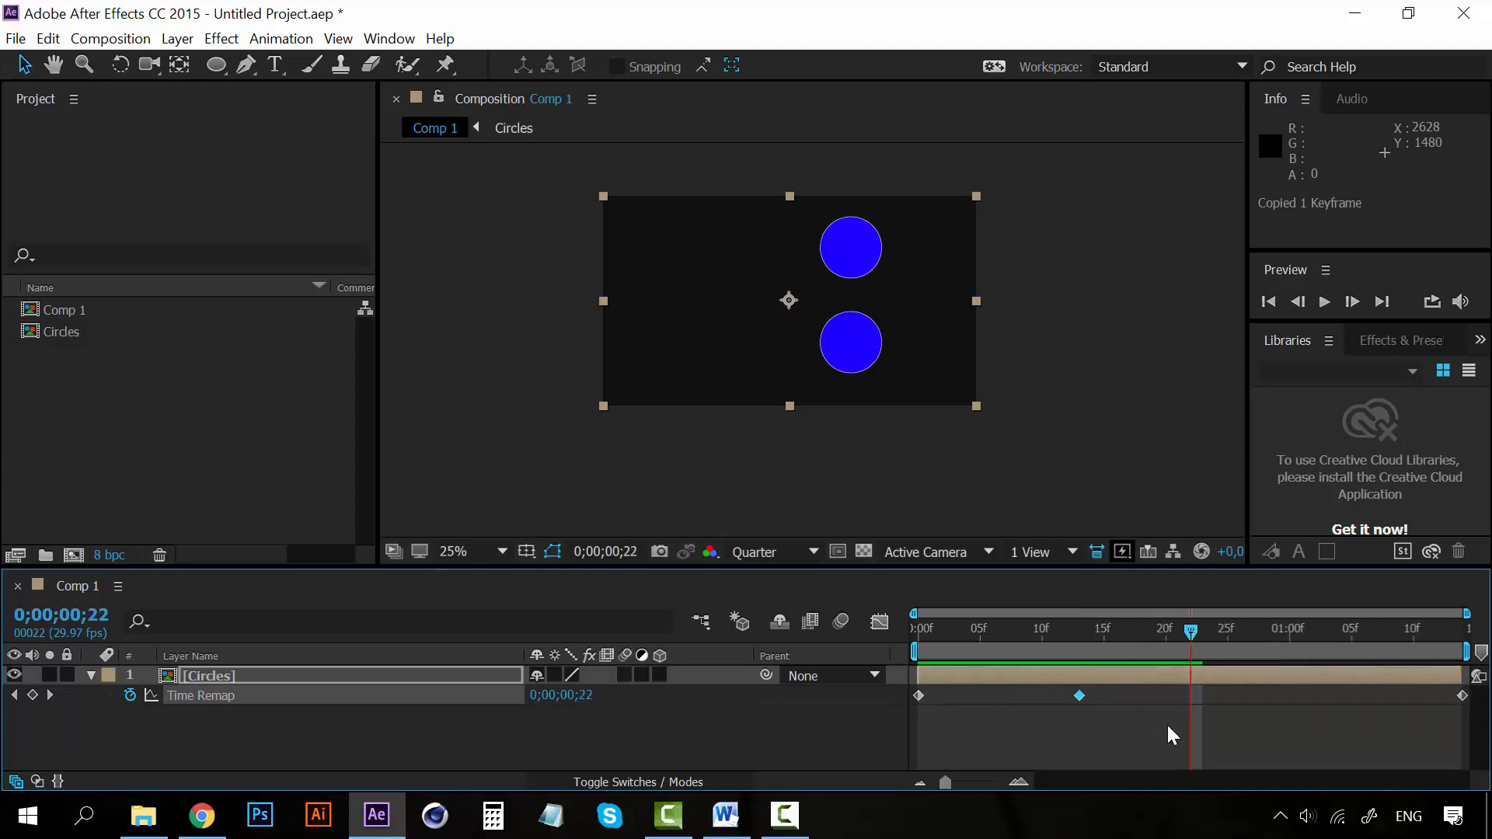
key("ctrl+v")
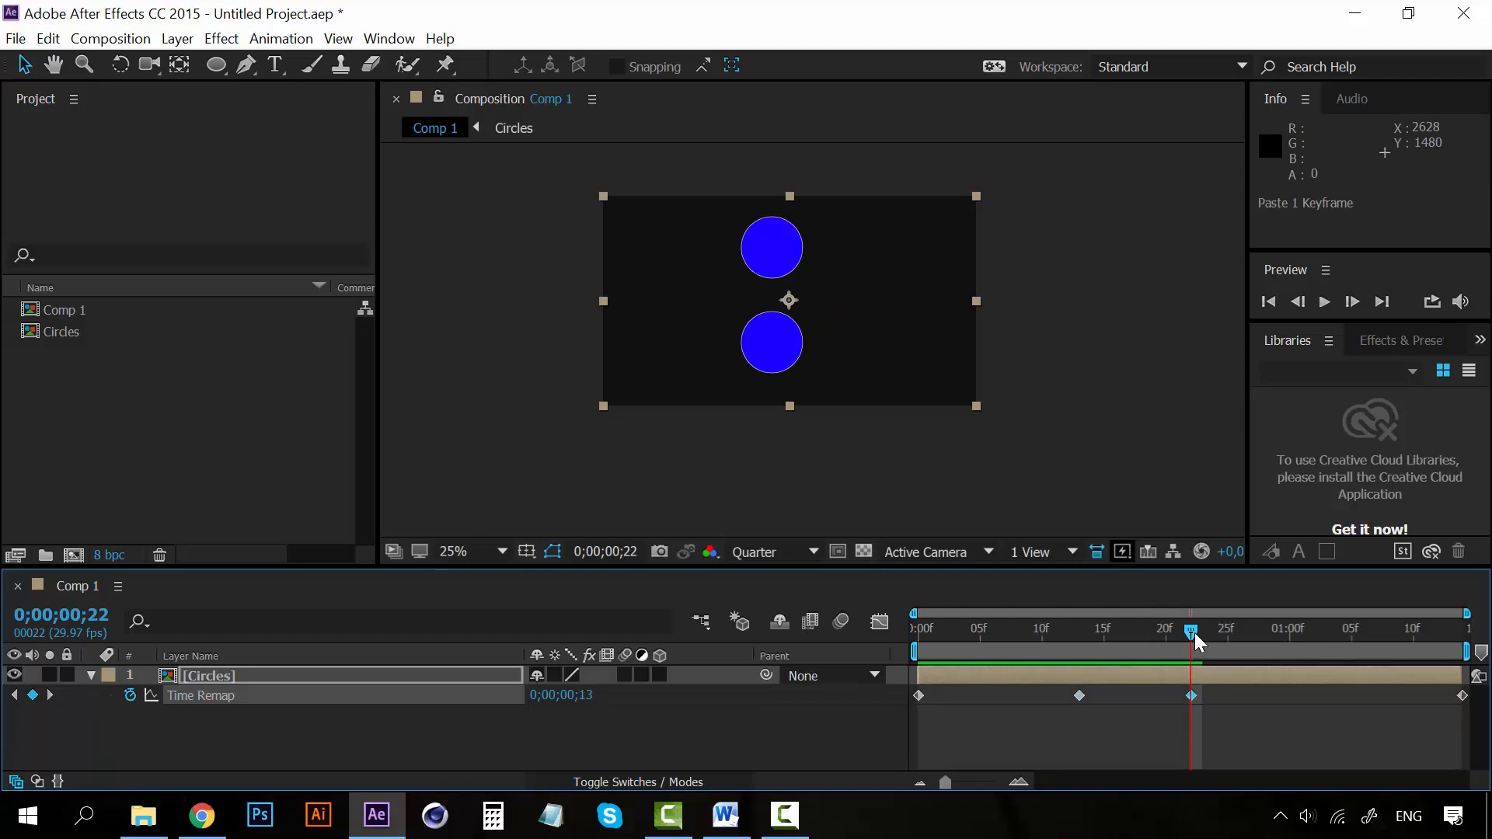
Play the time-remapped animation from the first frame to check the pause between the two middle keyframes
left_click_drag(1195, 632, 904, 633)
key("space")
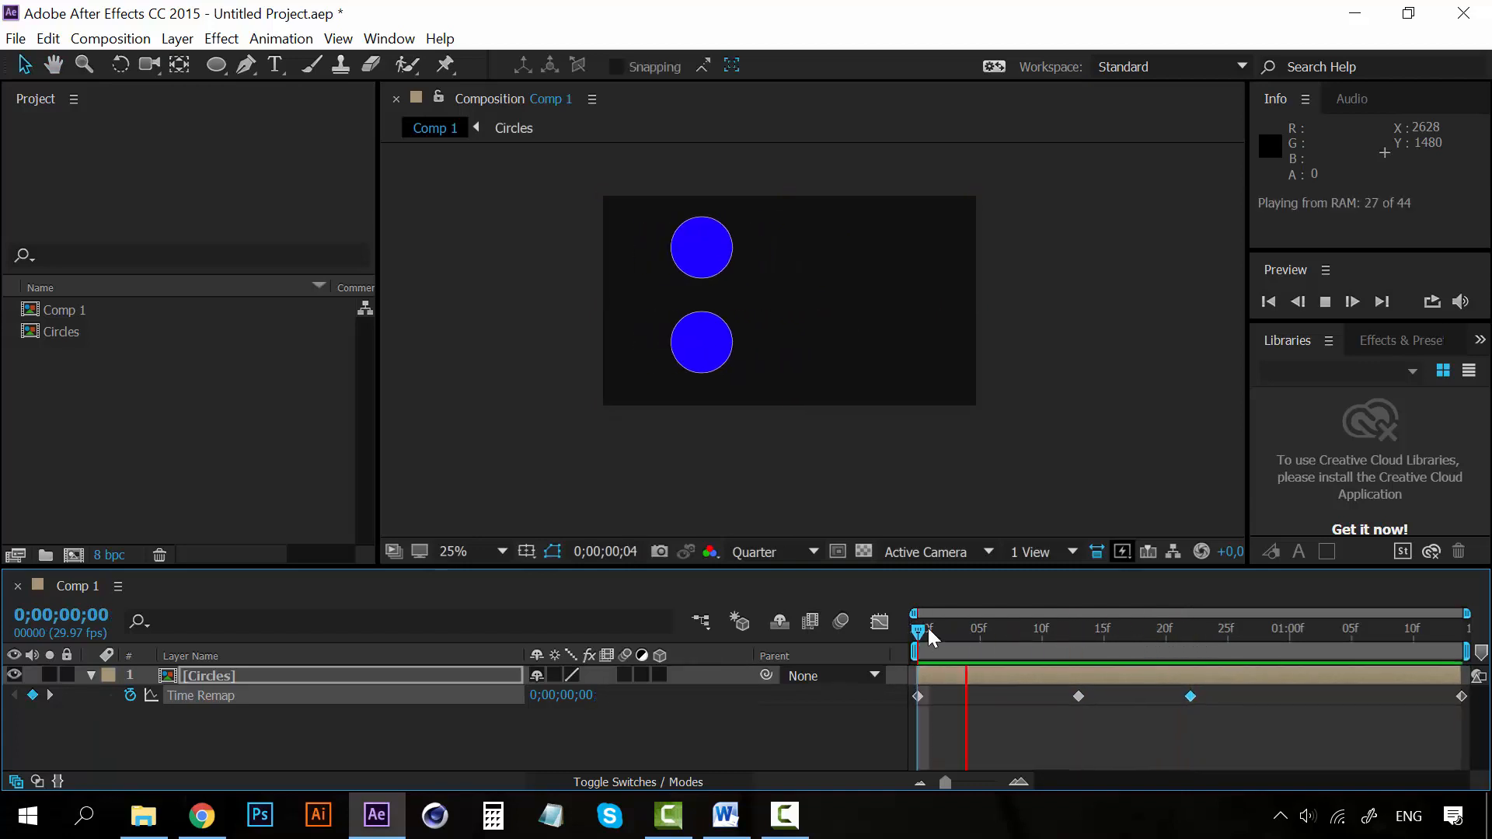
key("space")
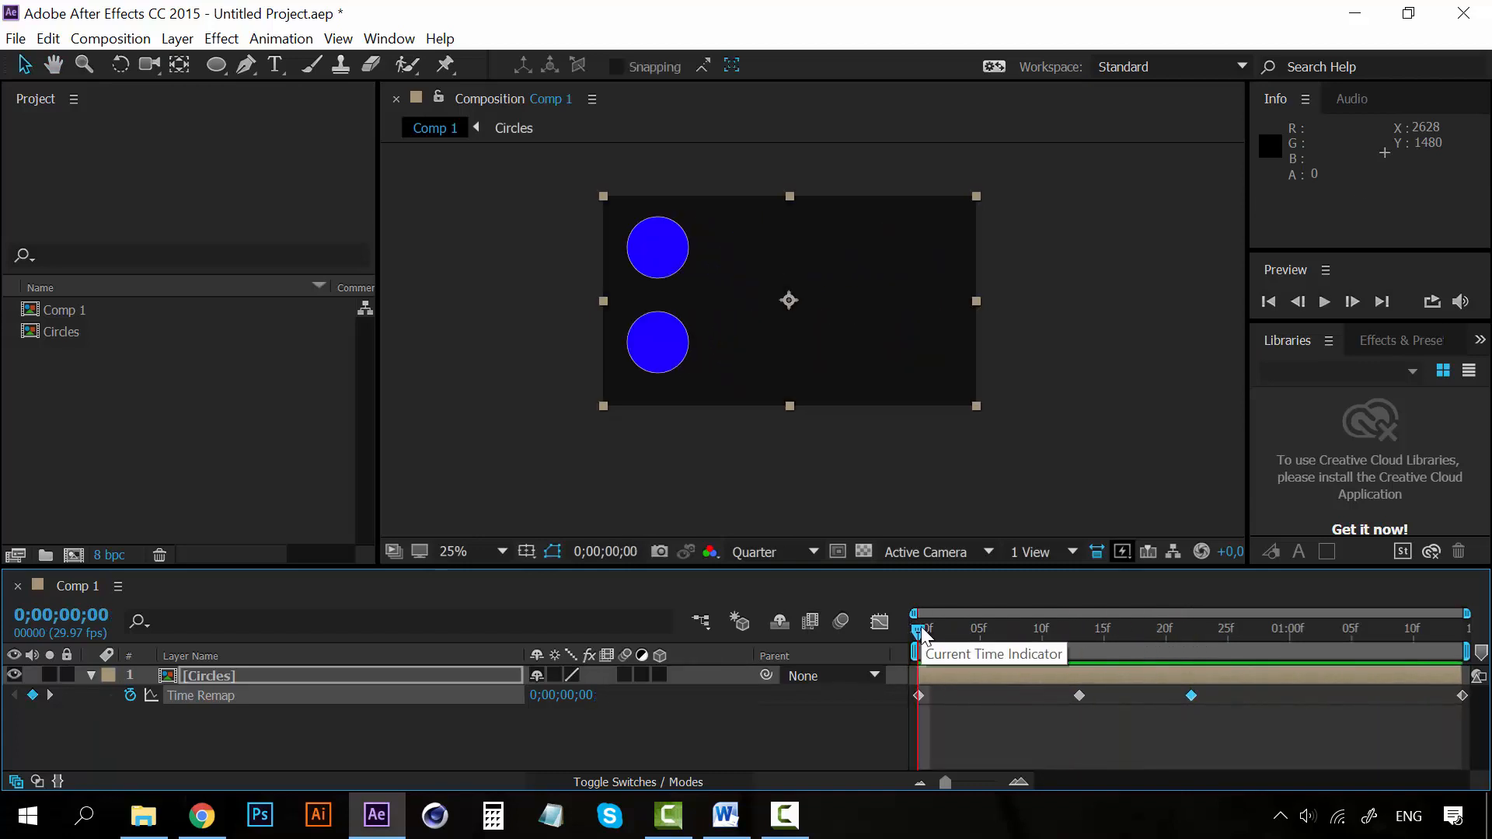
key("space")
key("space")
mouse_move(923, 631)
left_mouse_down()
mouse_move(1305, 628)
mouse_move(1477, 646)
mouse_move(921, 627)
left_mouse_up()
key("space")
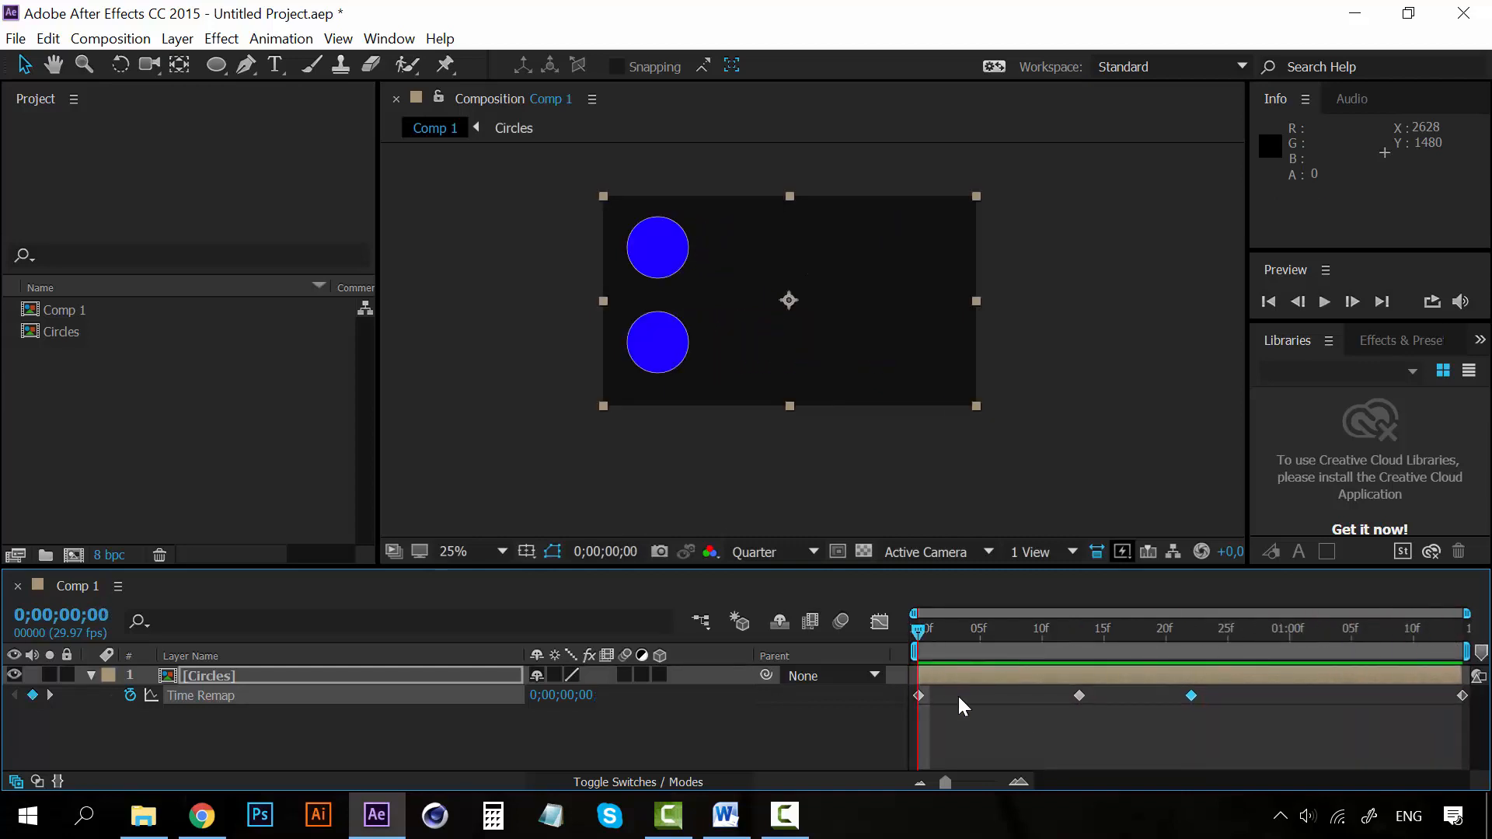
Apply Easy Ease to all four Time Remap keyframes of the Circles layer and preview the eased motion
left_click(1127, 752)
left_click_drag(1458, 728, 911, 693)
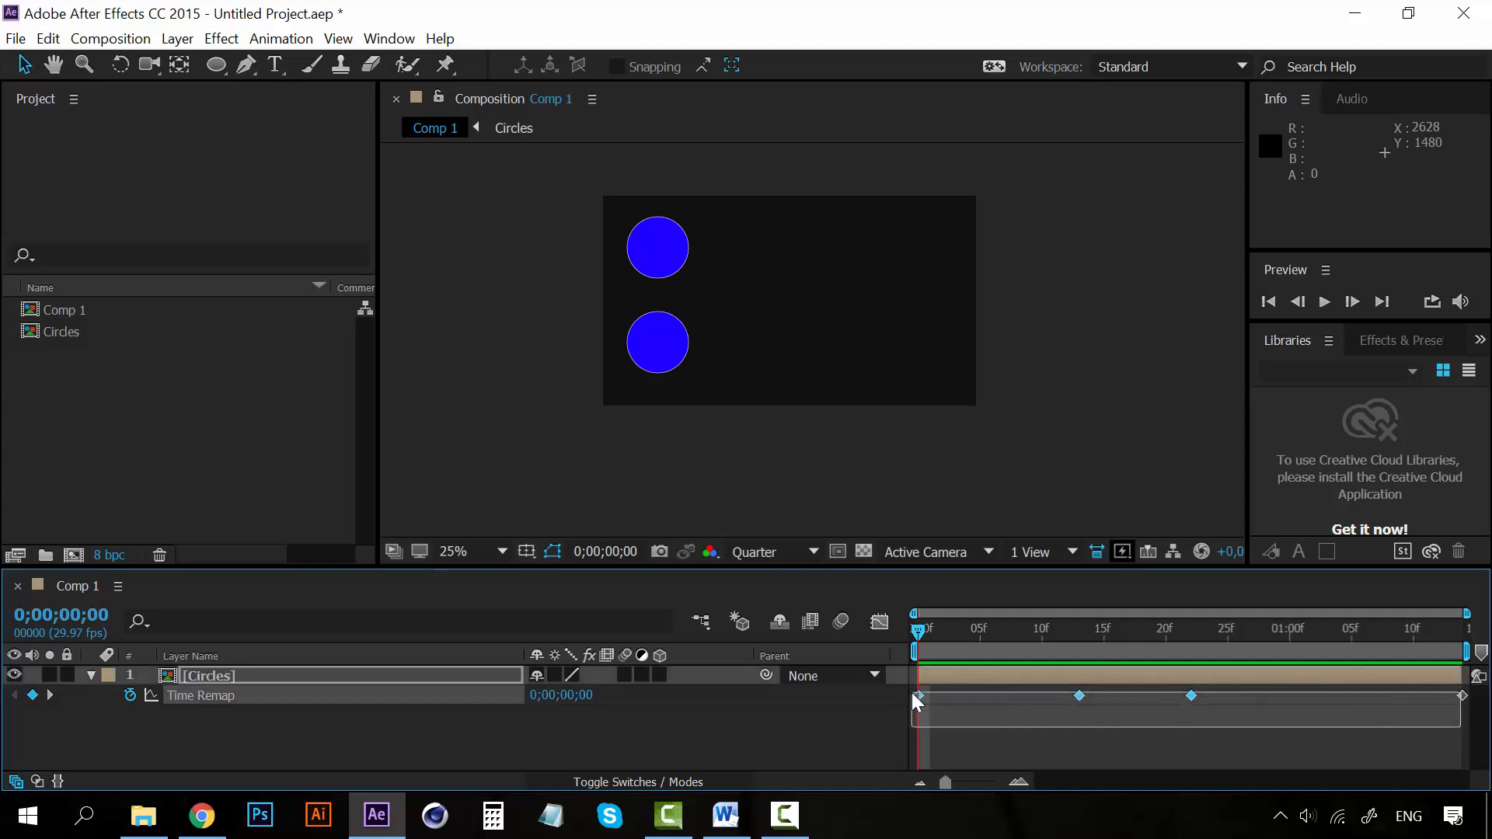
left_click(1430, 736)
left_click_drag(1469, 730, 902, 693)
right_click(1079, 694)
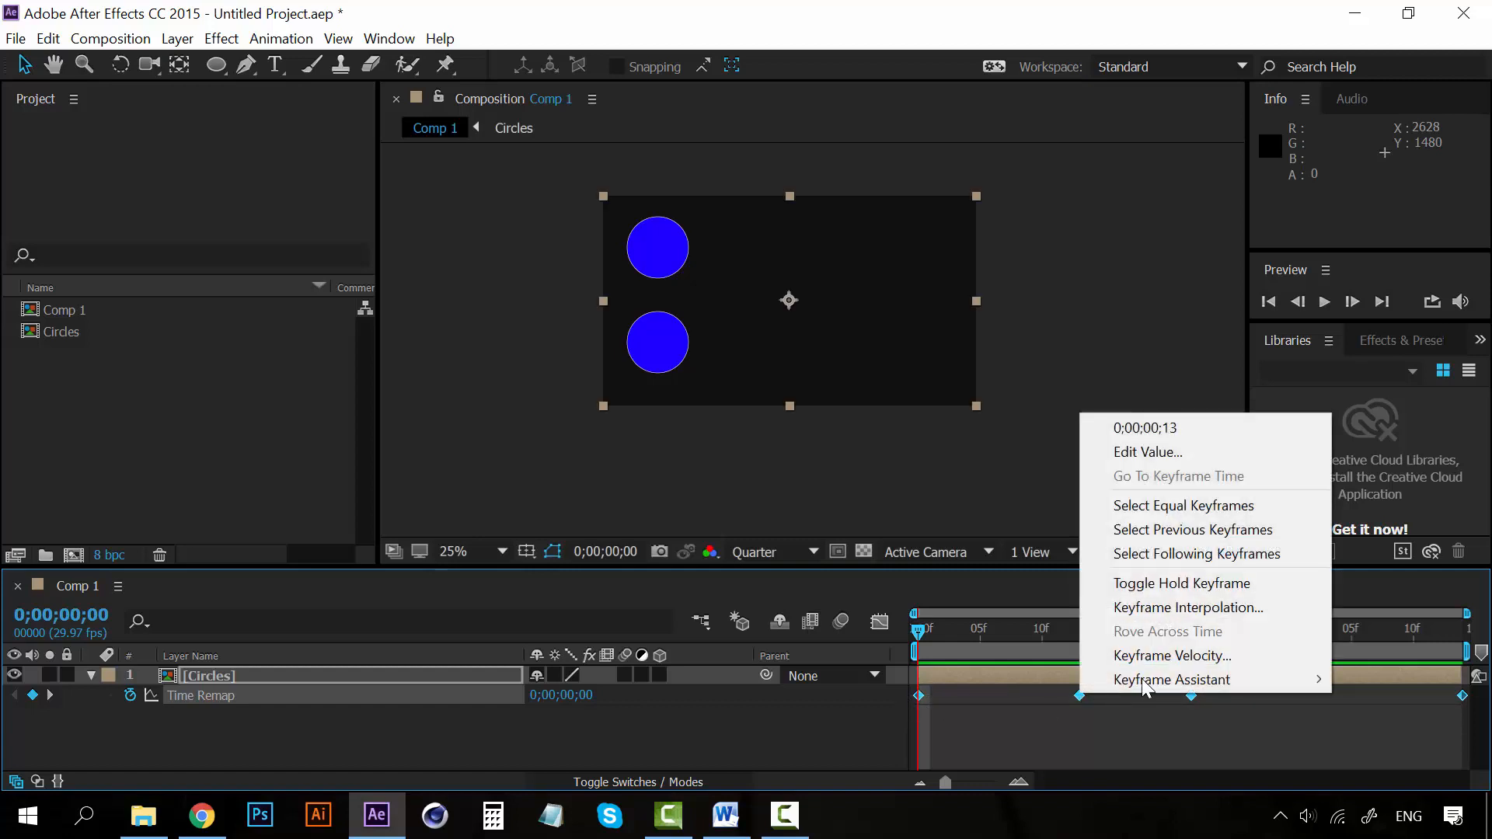
mouse_move(1166, 679)
left_click(857, 533)
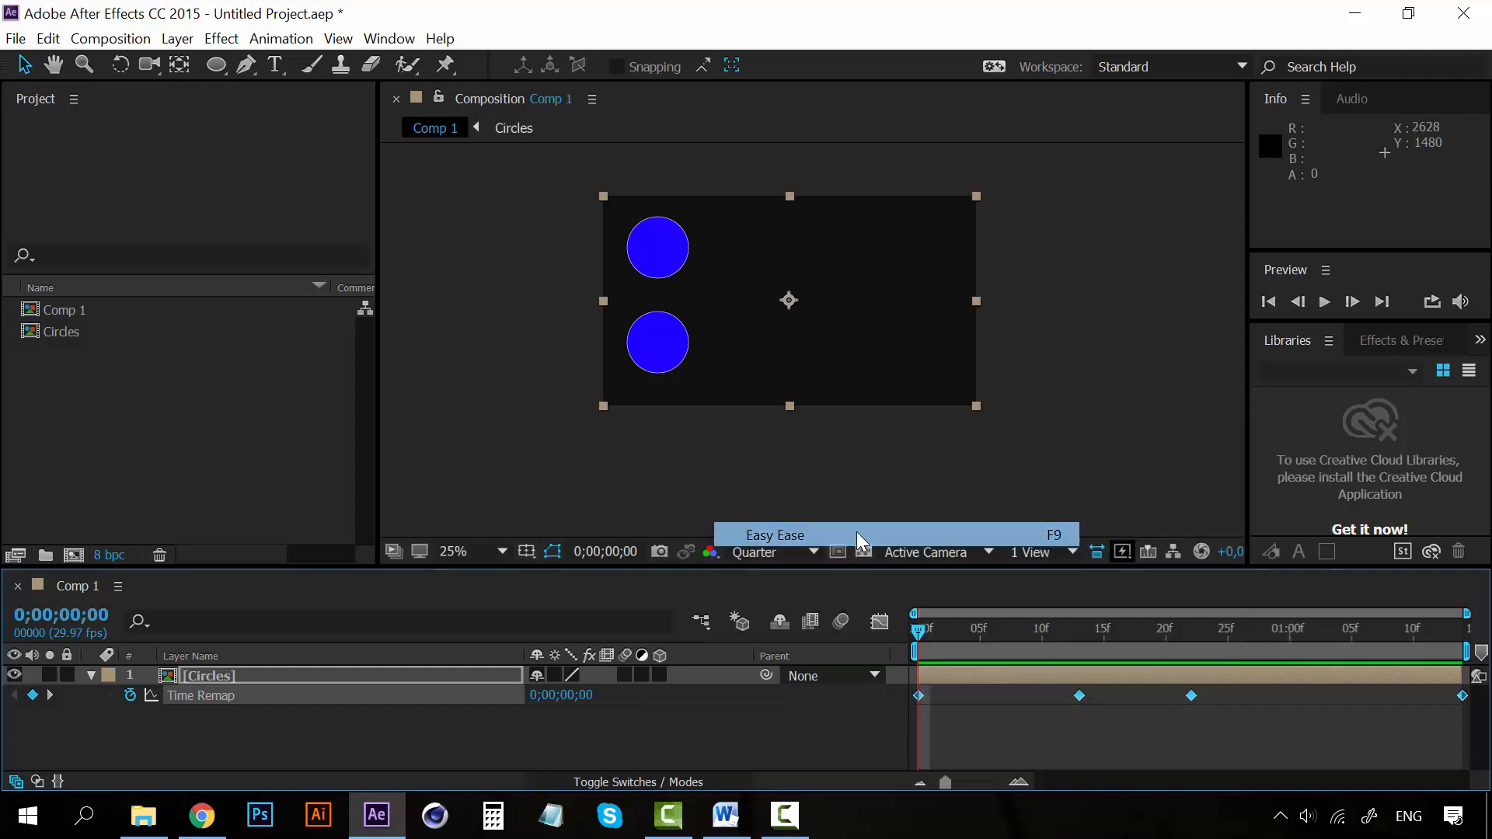
key("space")
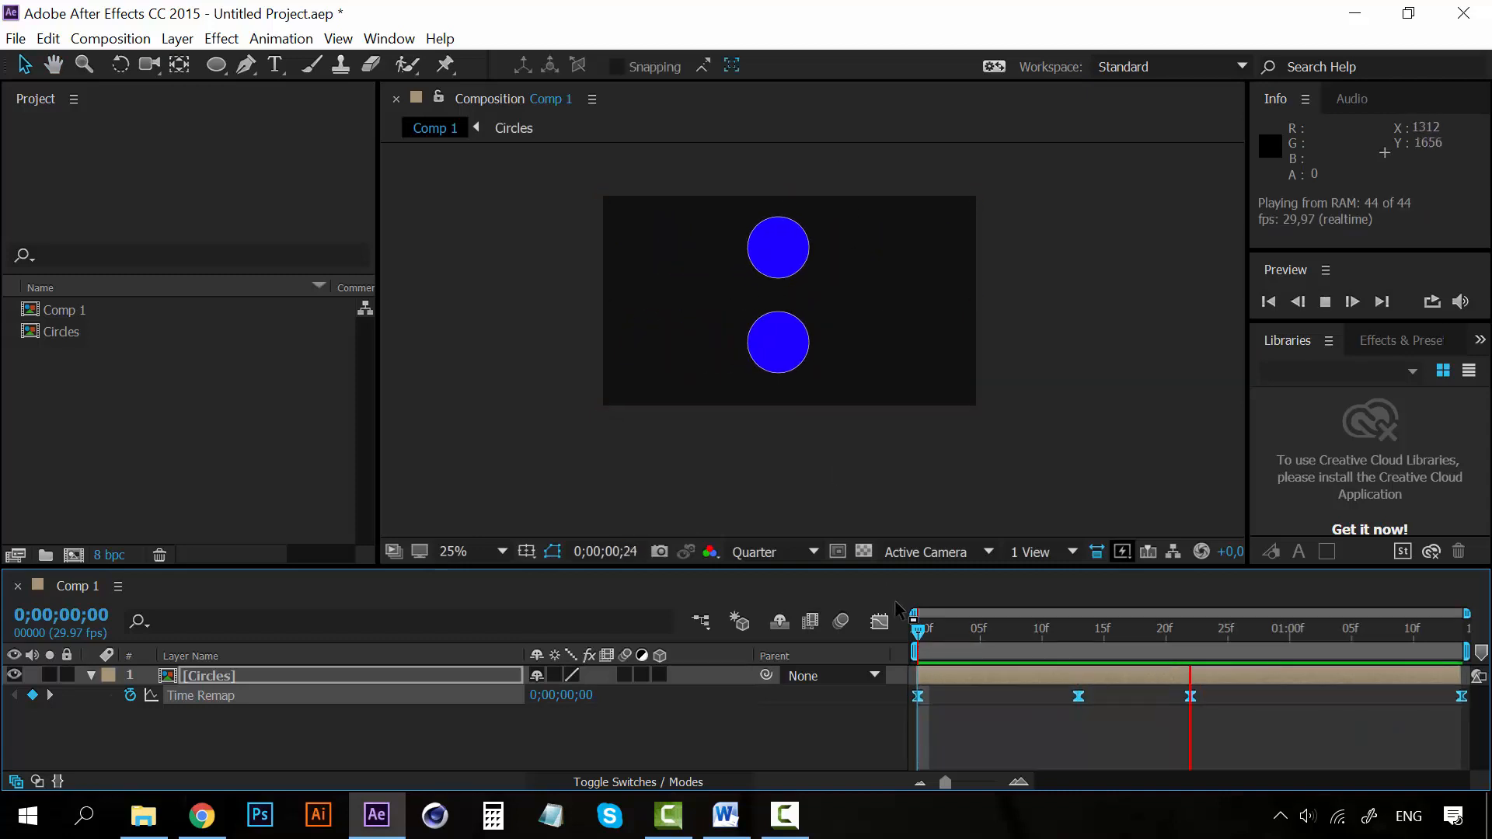
left_click(922, 634)
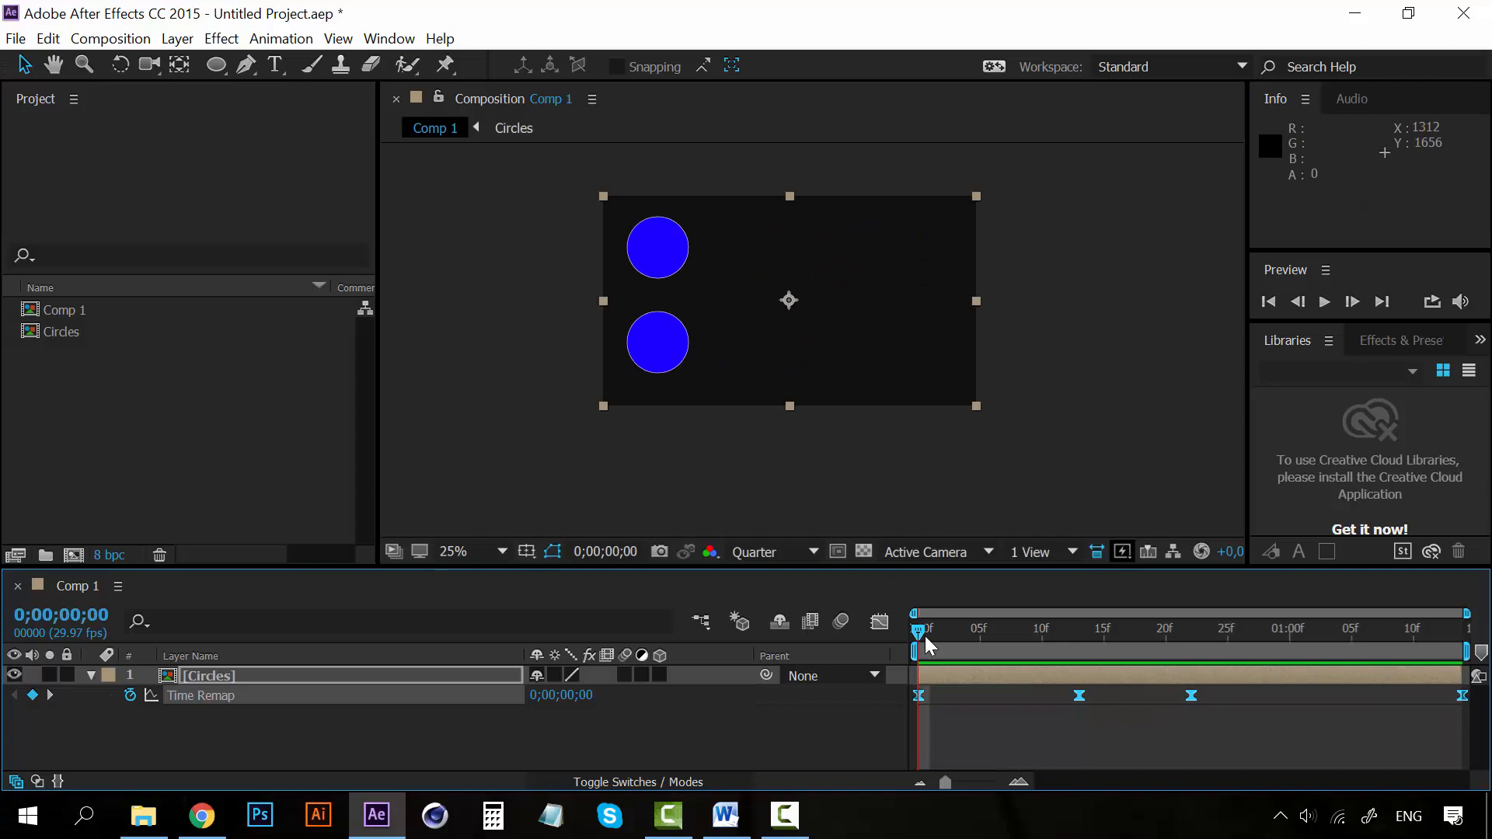
Time-reverse all the Time Remap keyframes on the Circles layer and preview the reversed animation
right_click(1080, 696)
mouse_move(1130, 690)
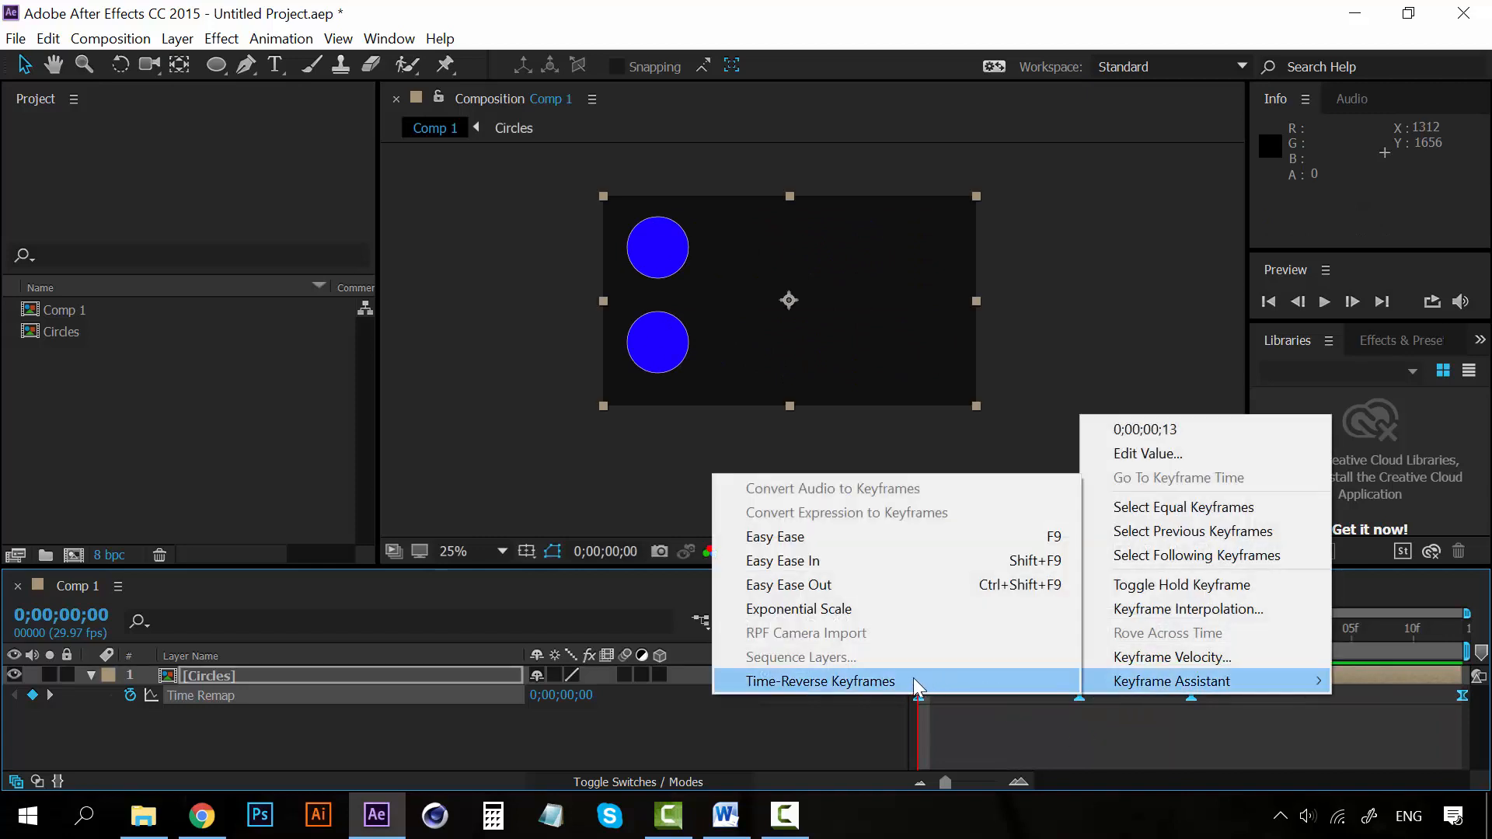
left_click(822, 679)
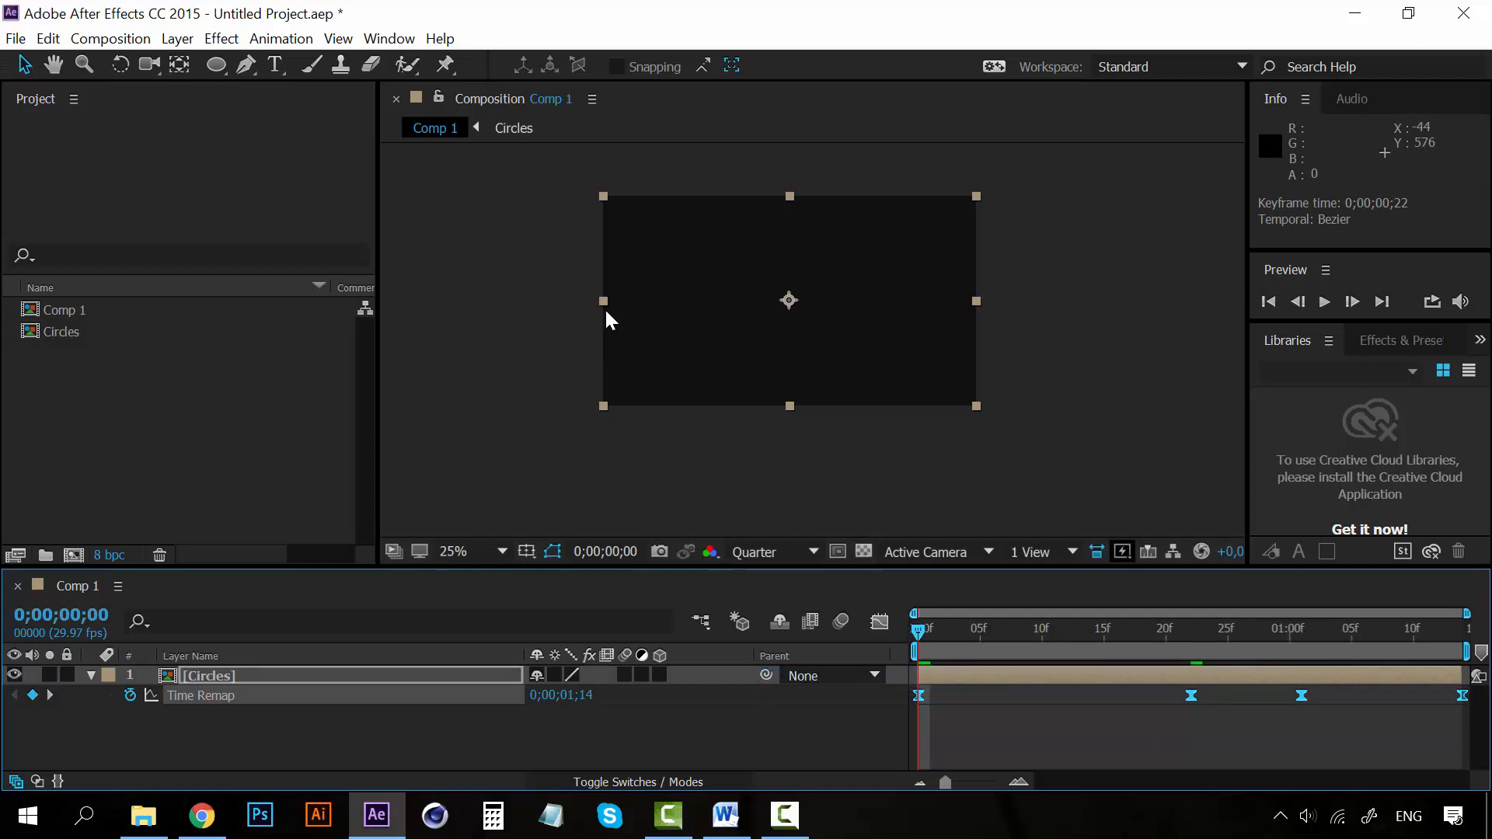
key("space")
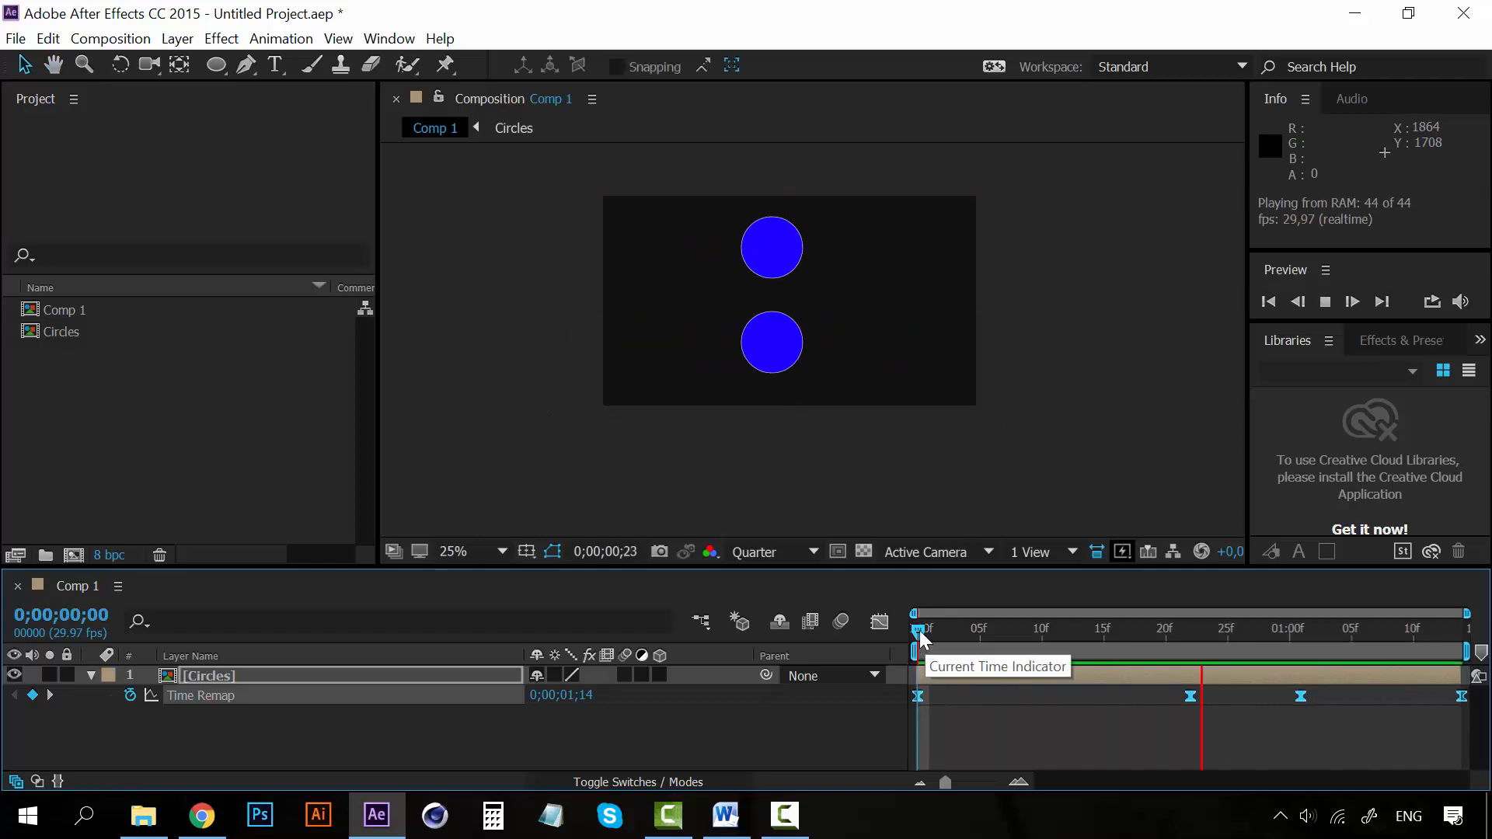
key("space")
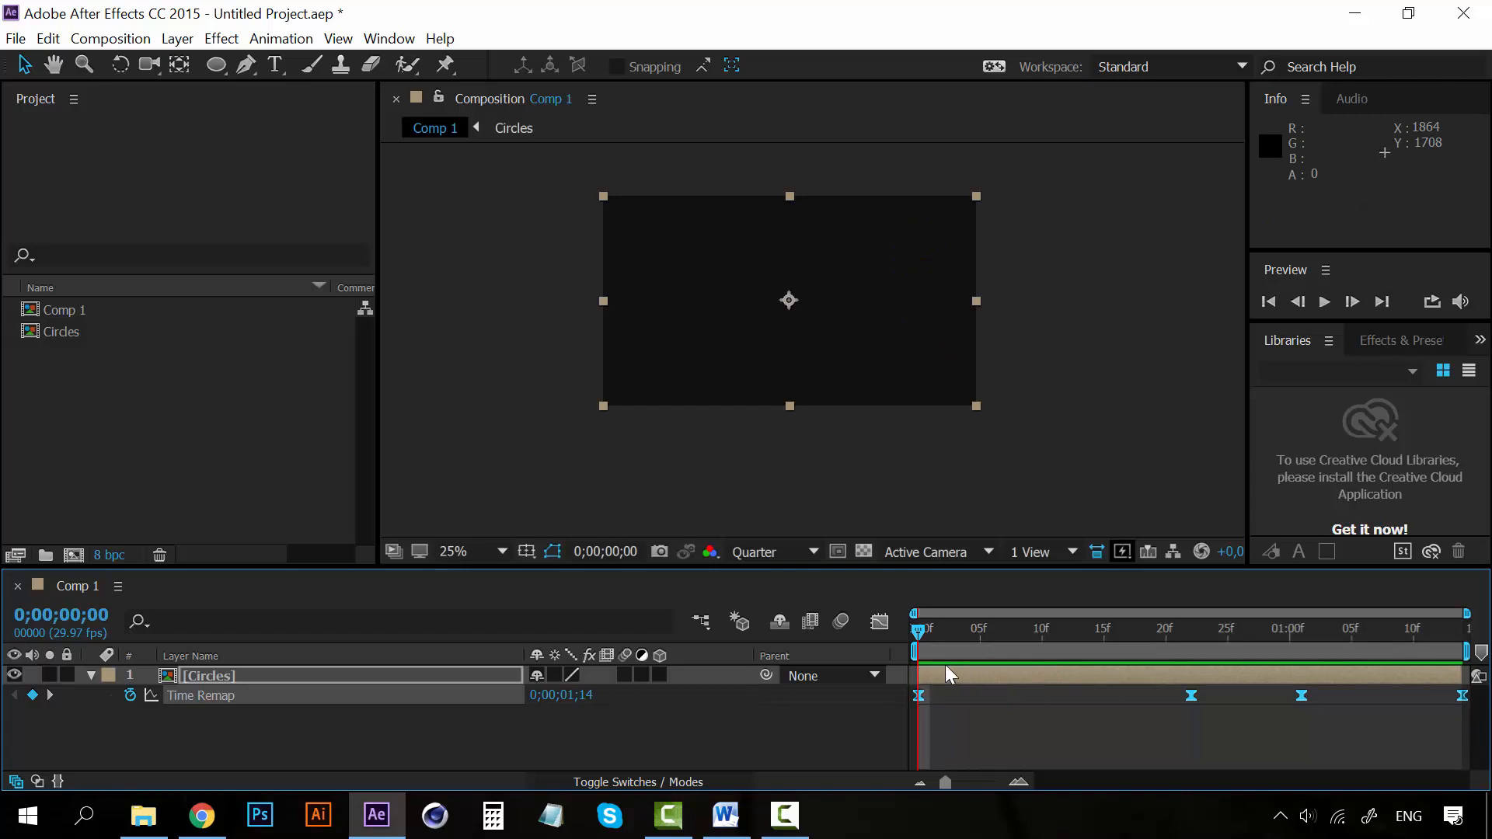
key("space")
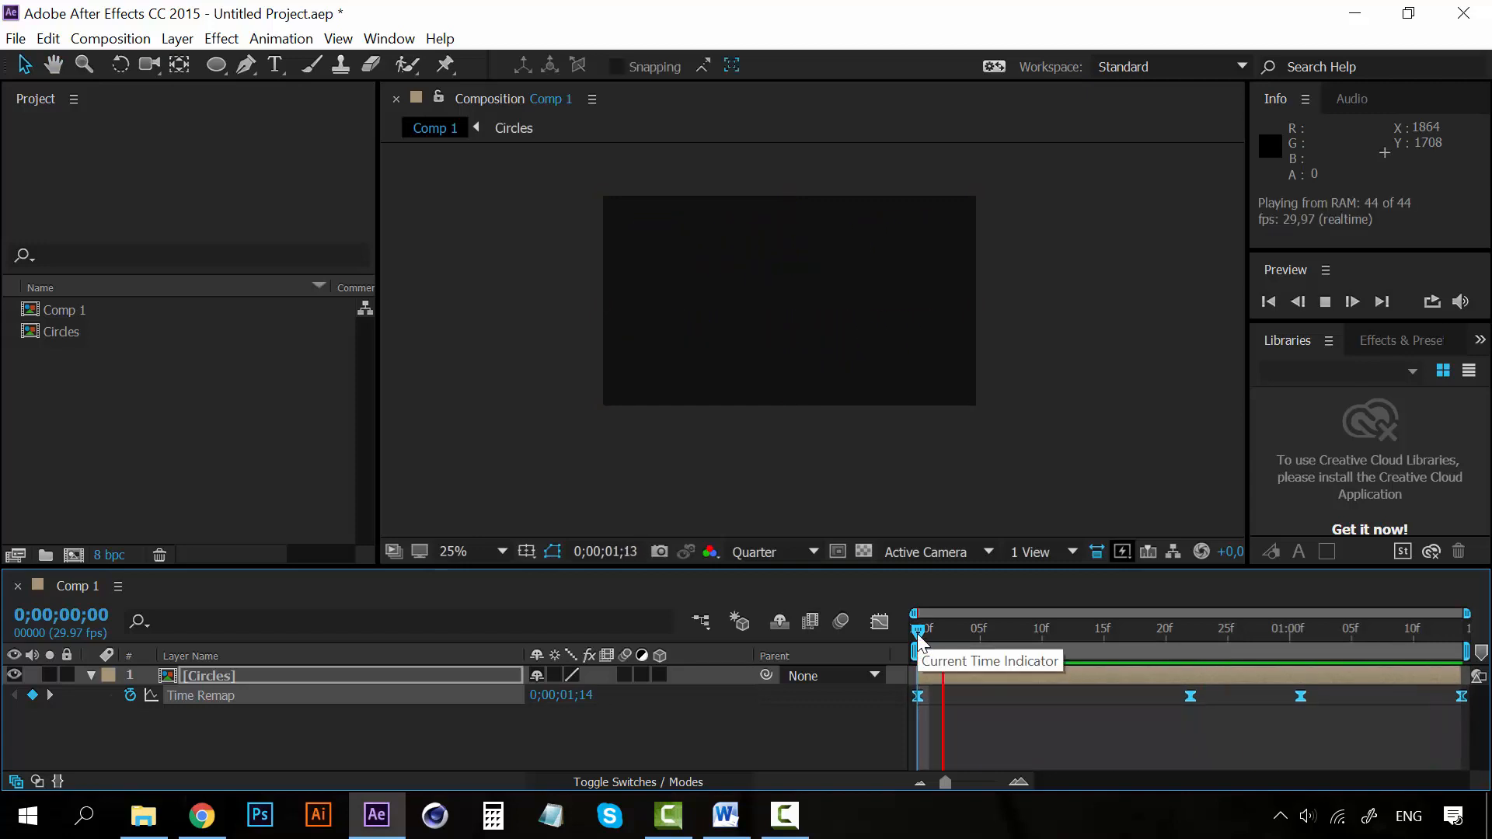
key("space")
Undo the time reversal of the keyframes and briefly preview the animation from the first frame
key("ctrl+z")
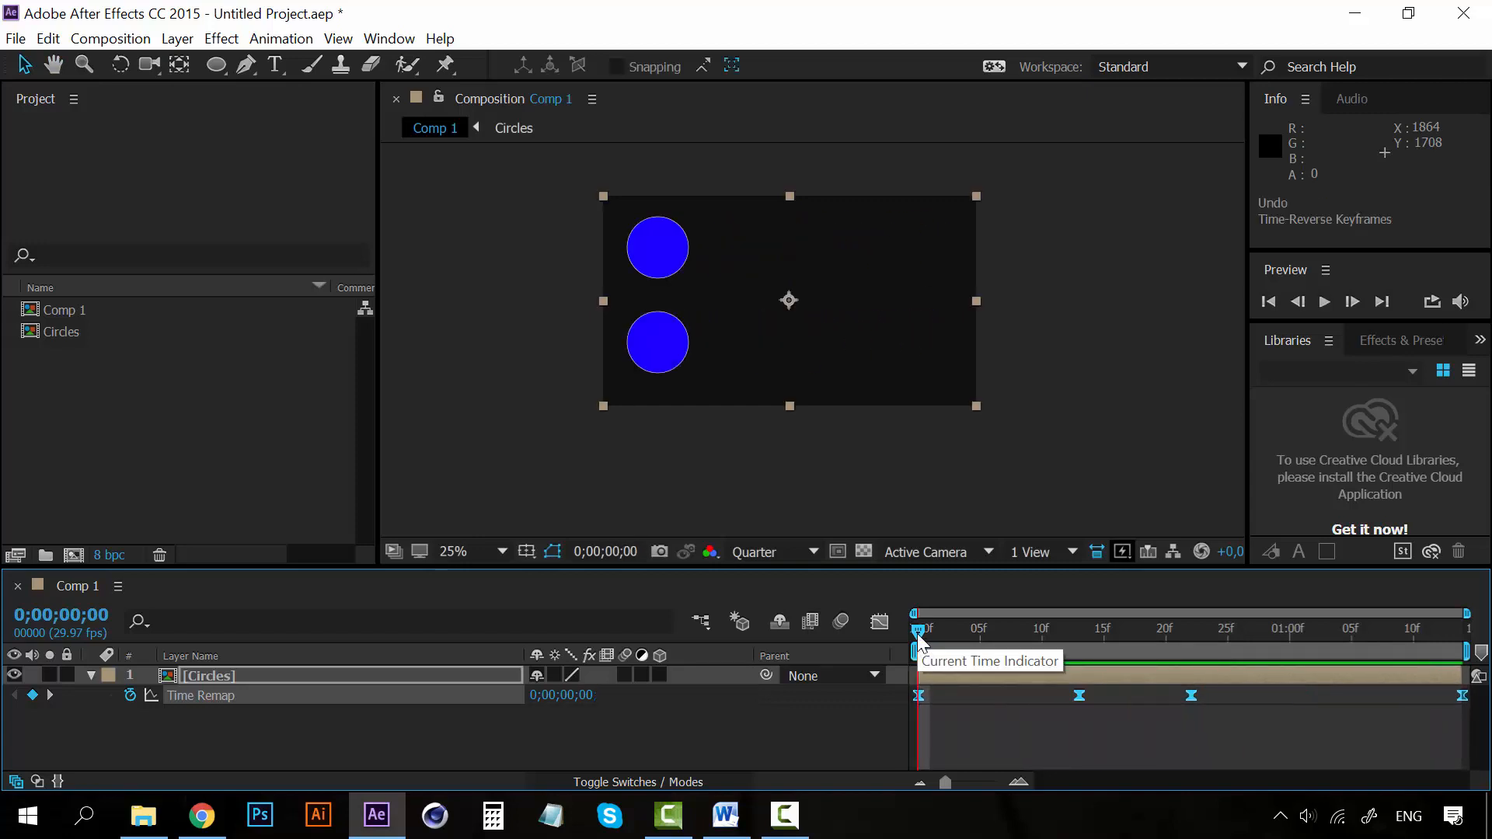
key("space")
key("space")
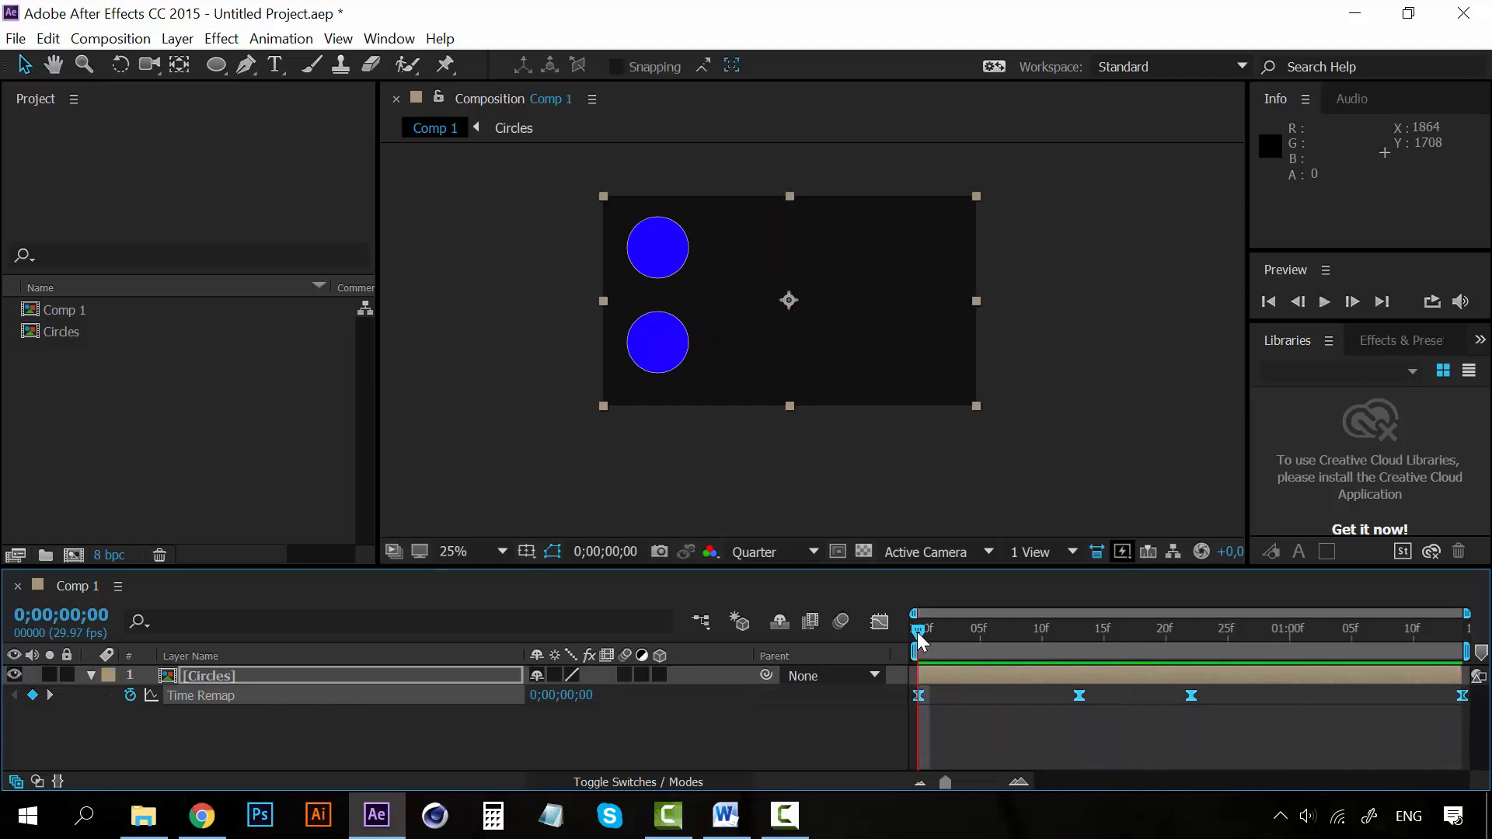
Delete the Circles layer from Comp 1 and remove the Circles composition from the project
left_click(235, 682)
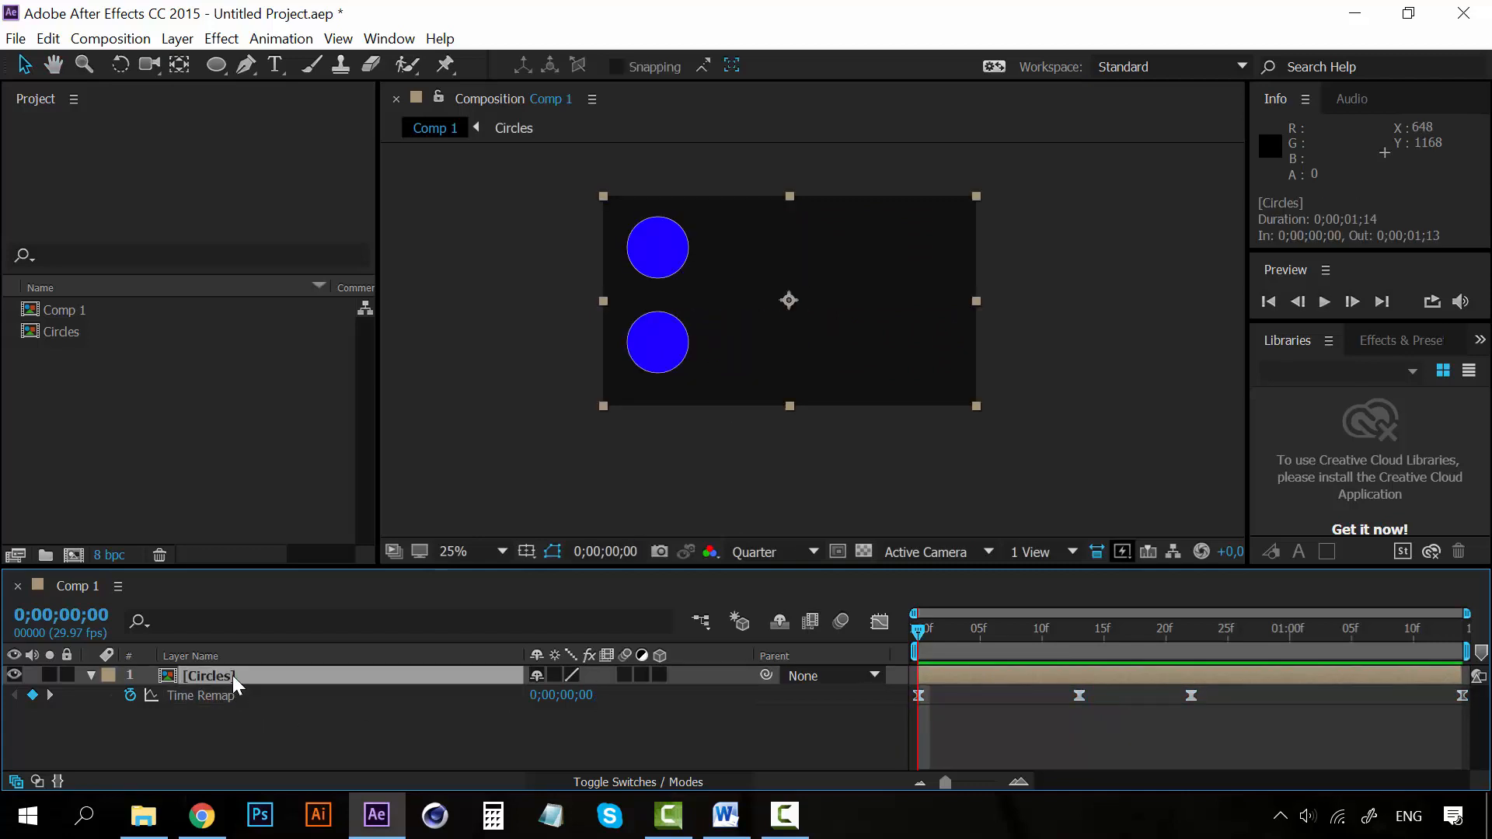
key("Delete")
left_click(63, 328)
key("Delete")
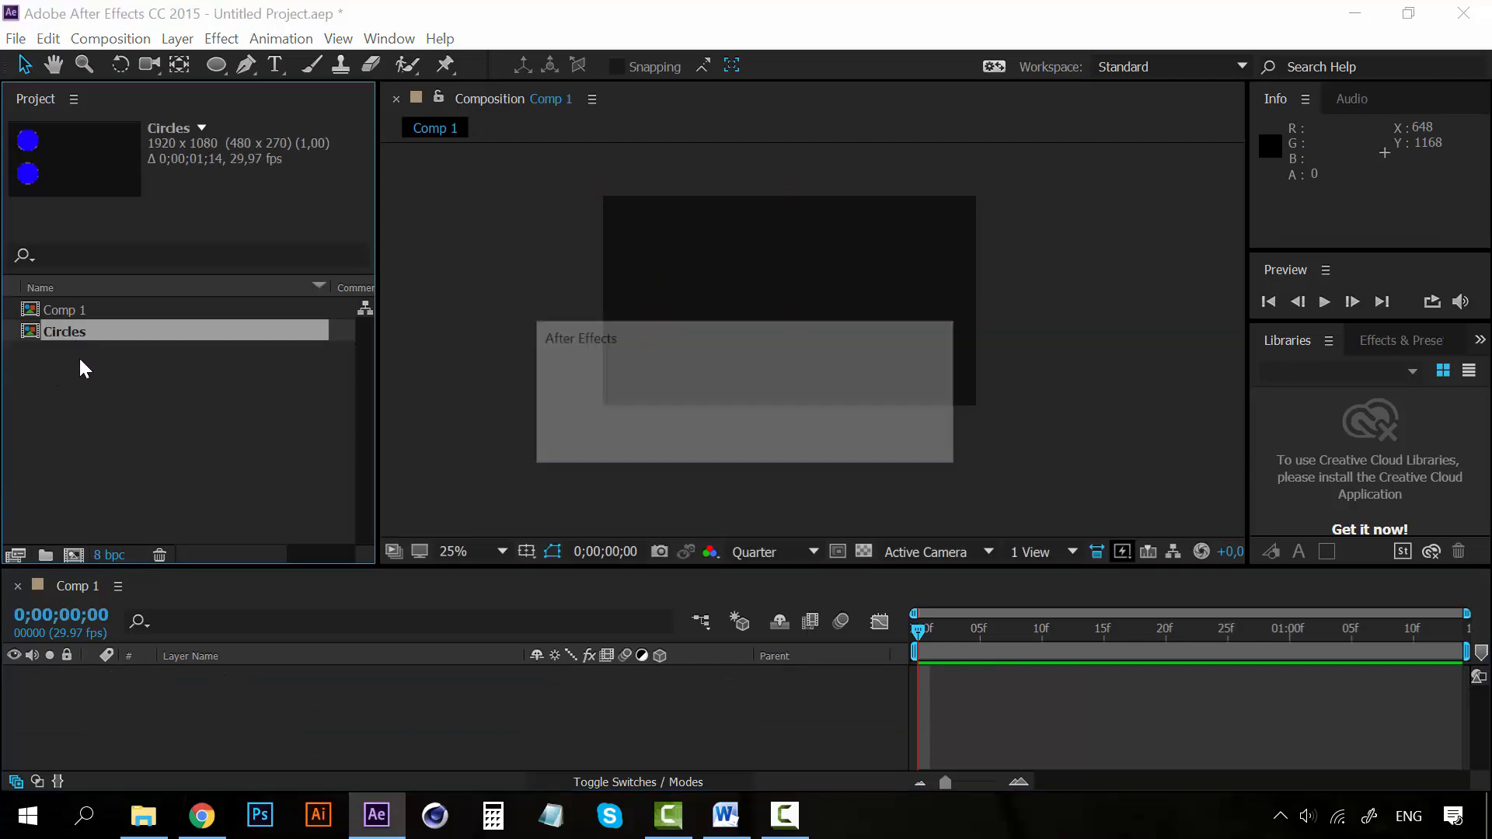
left_click(827, 439)
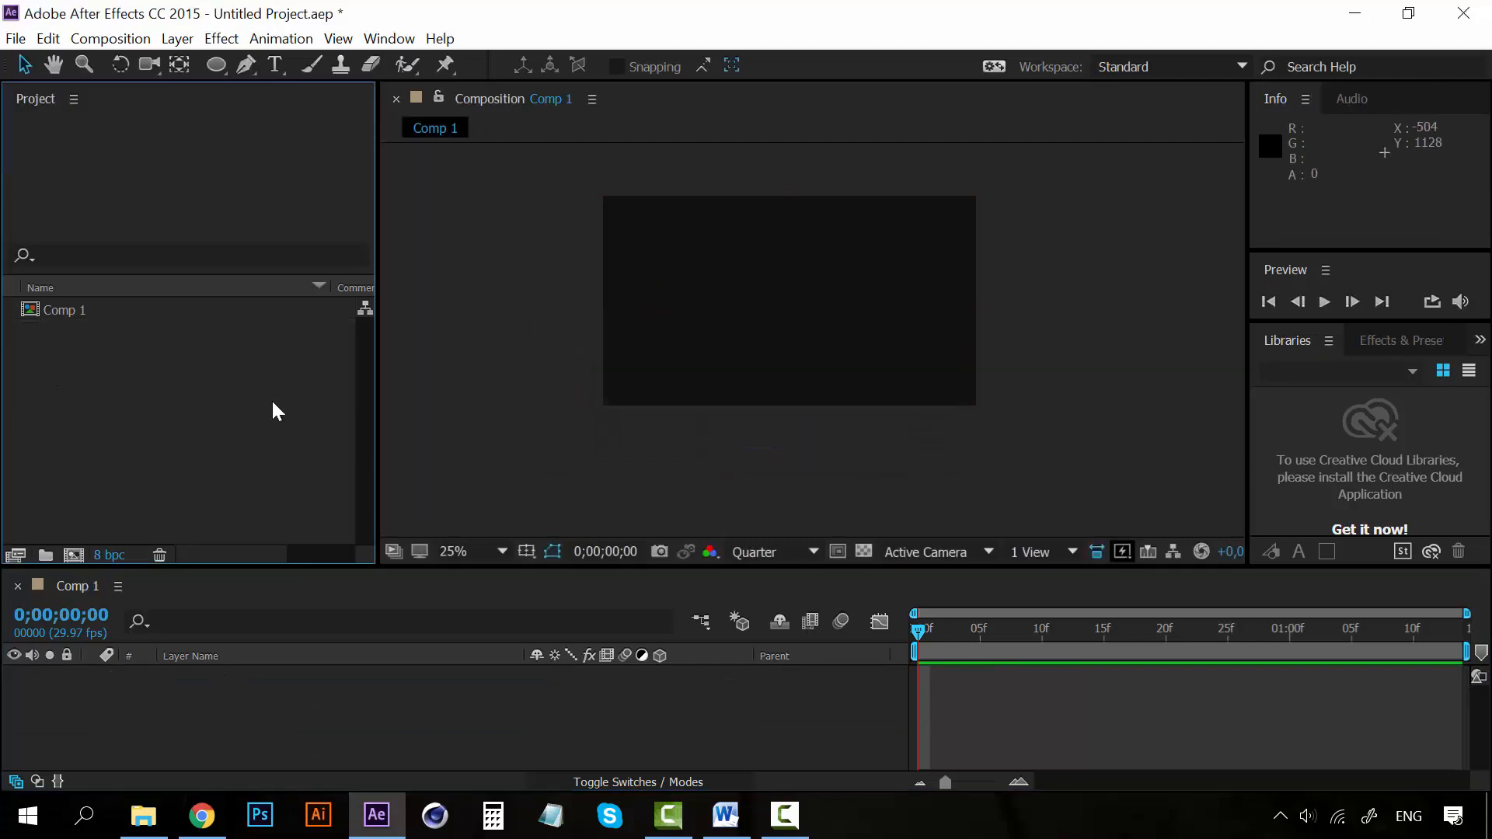
Import freesnowboardingtrick.mov, add it to Comp 1 as a layer, and preview the footage
right_click(178, 384)
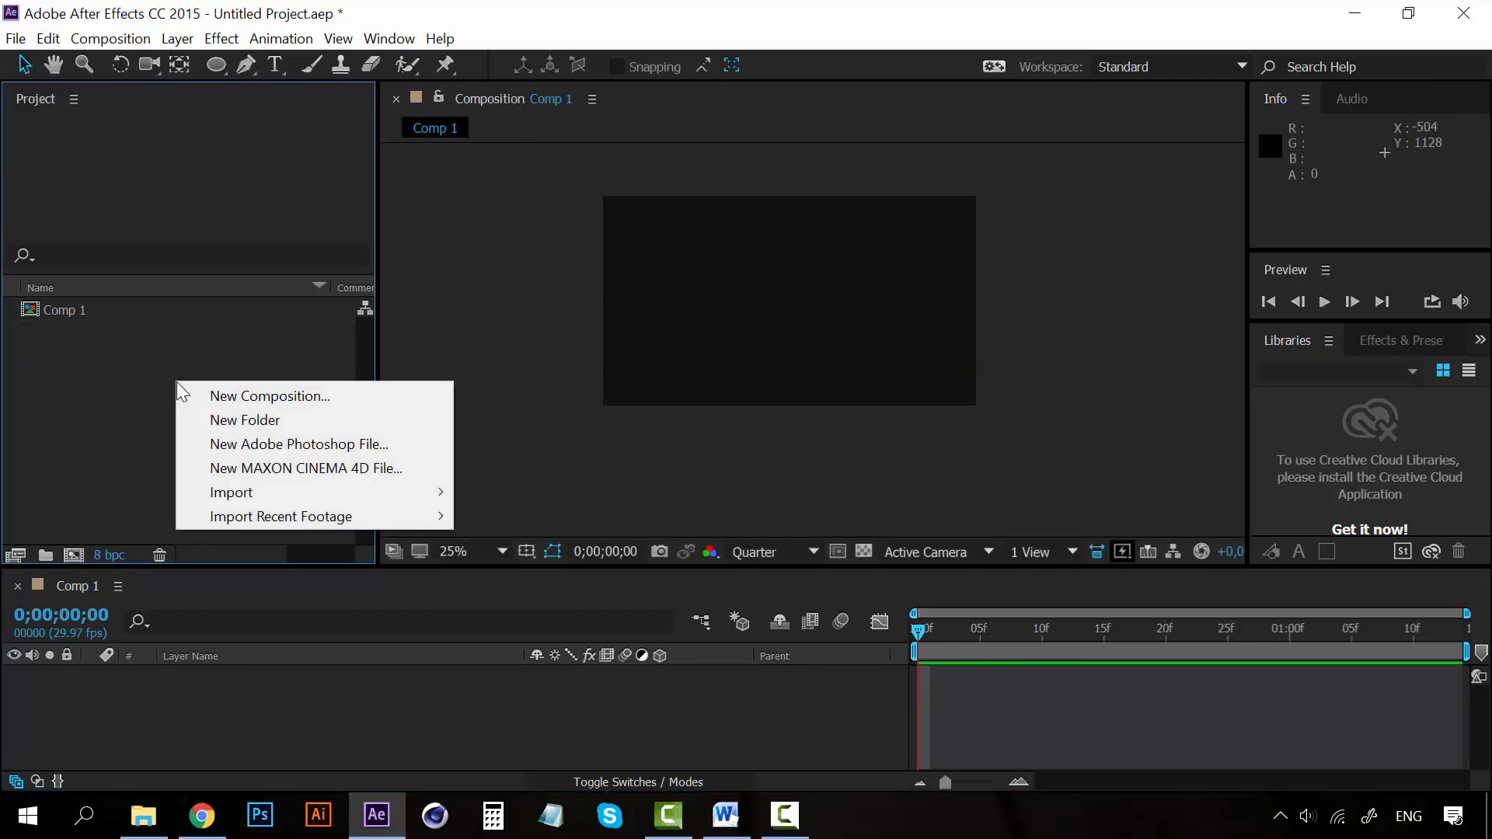
mouse_move(361, 492)
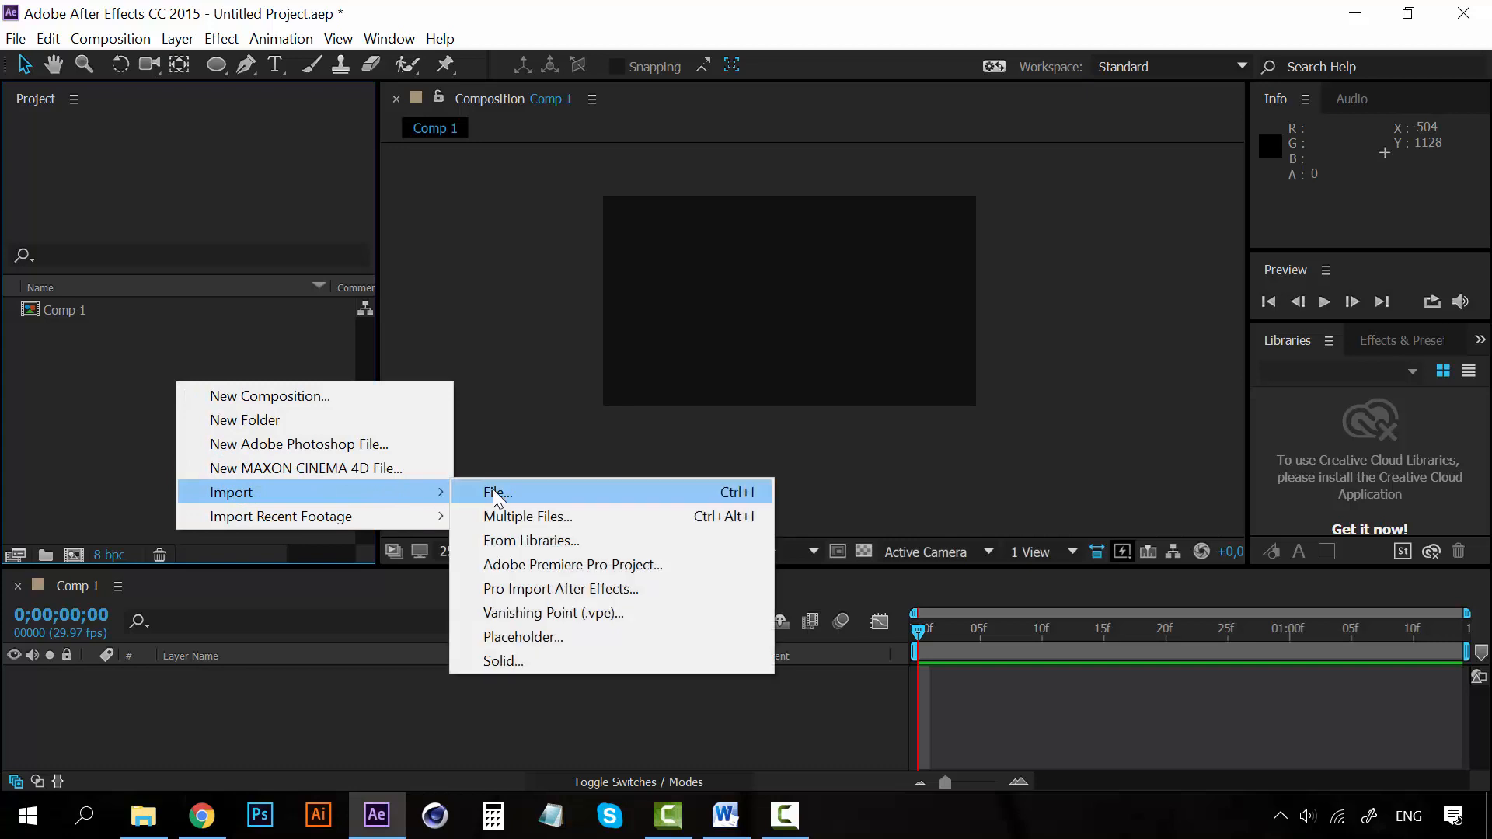
left_click(493, 489)
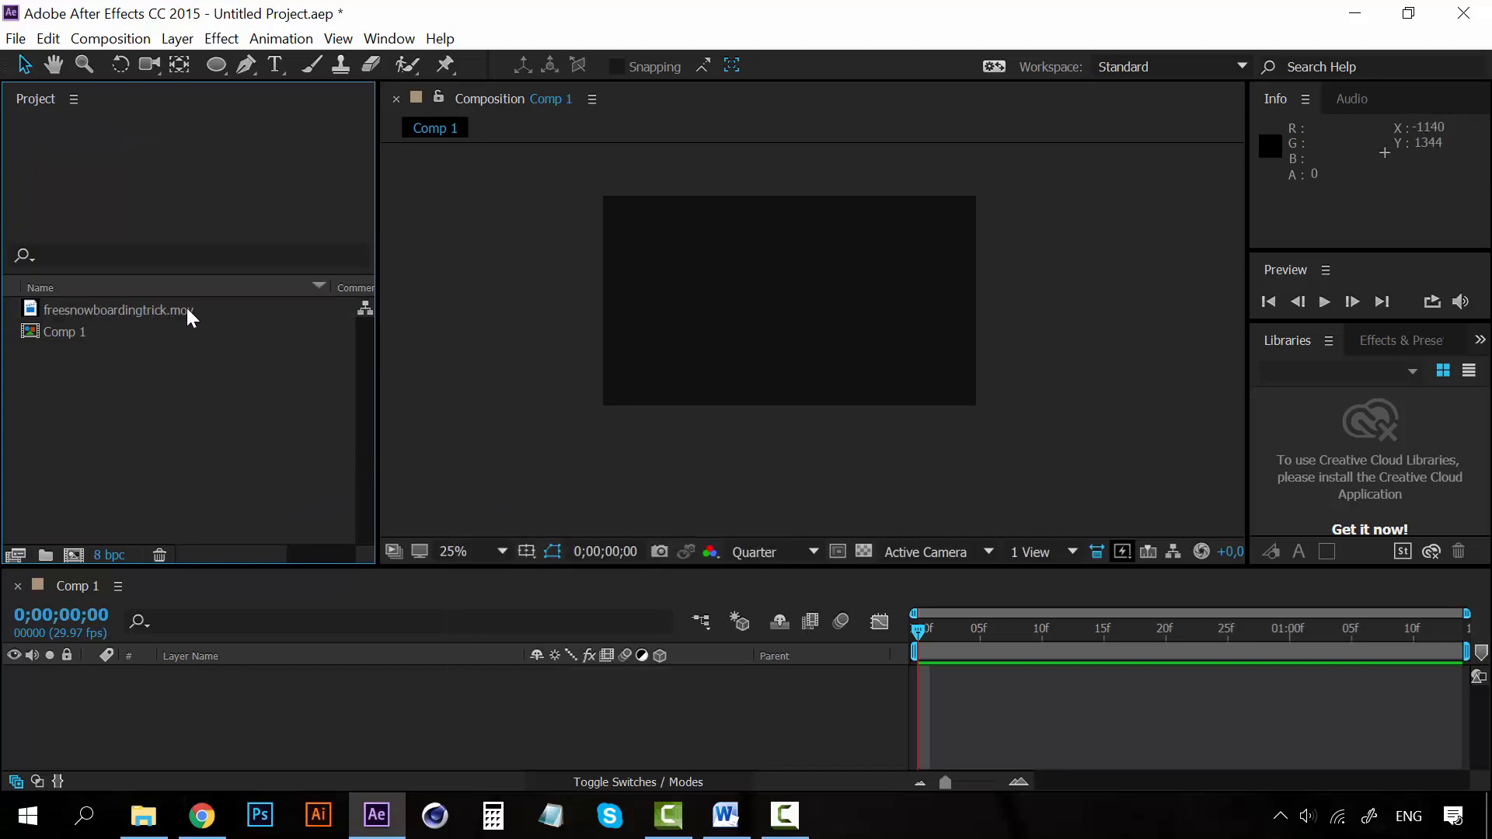
left_click(189, 314)
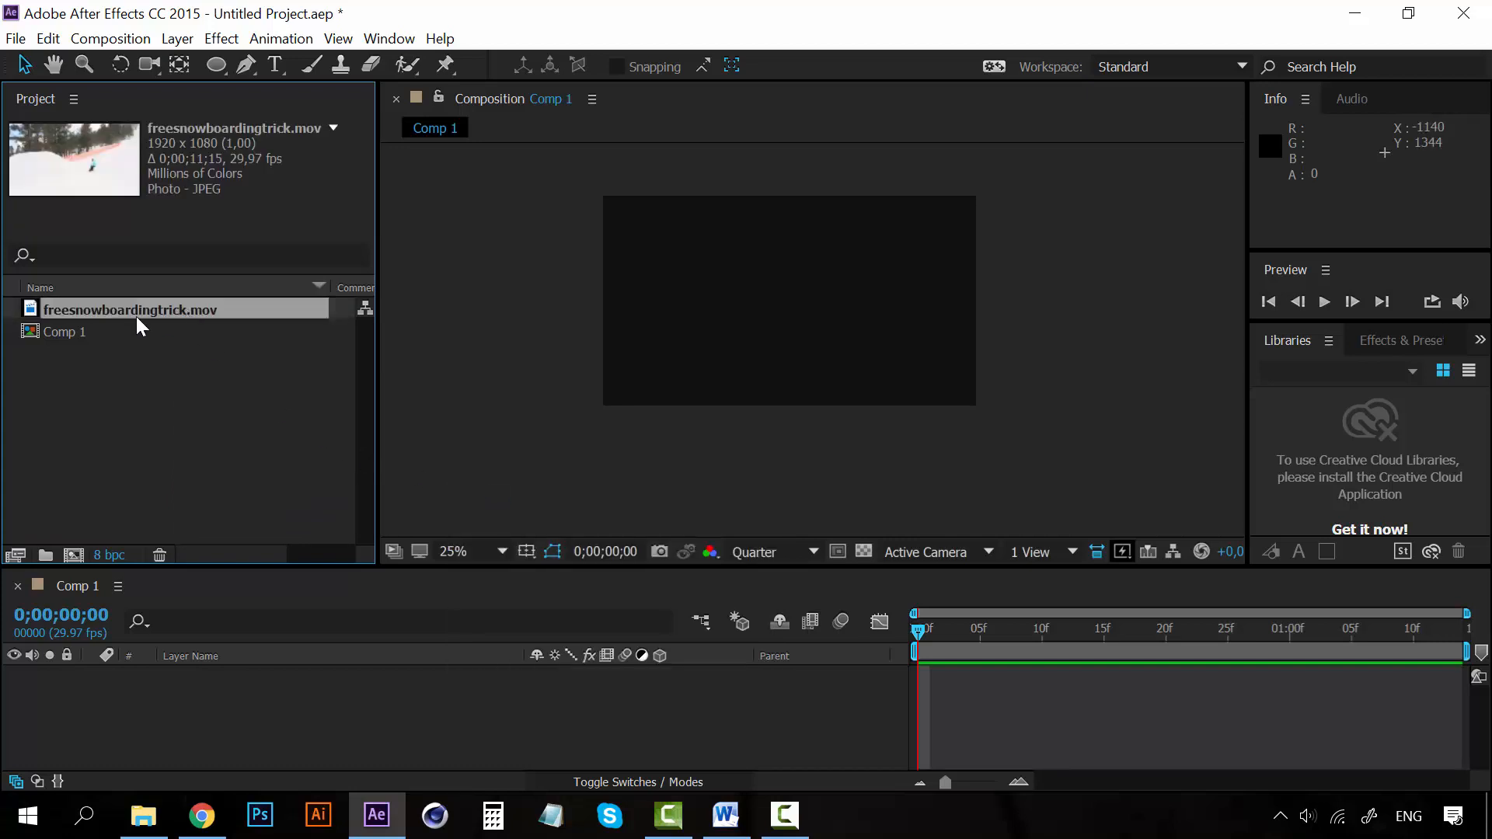
left_click_drag(628, 319, 794, 311)
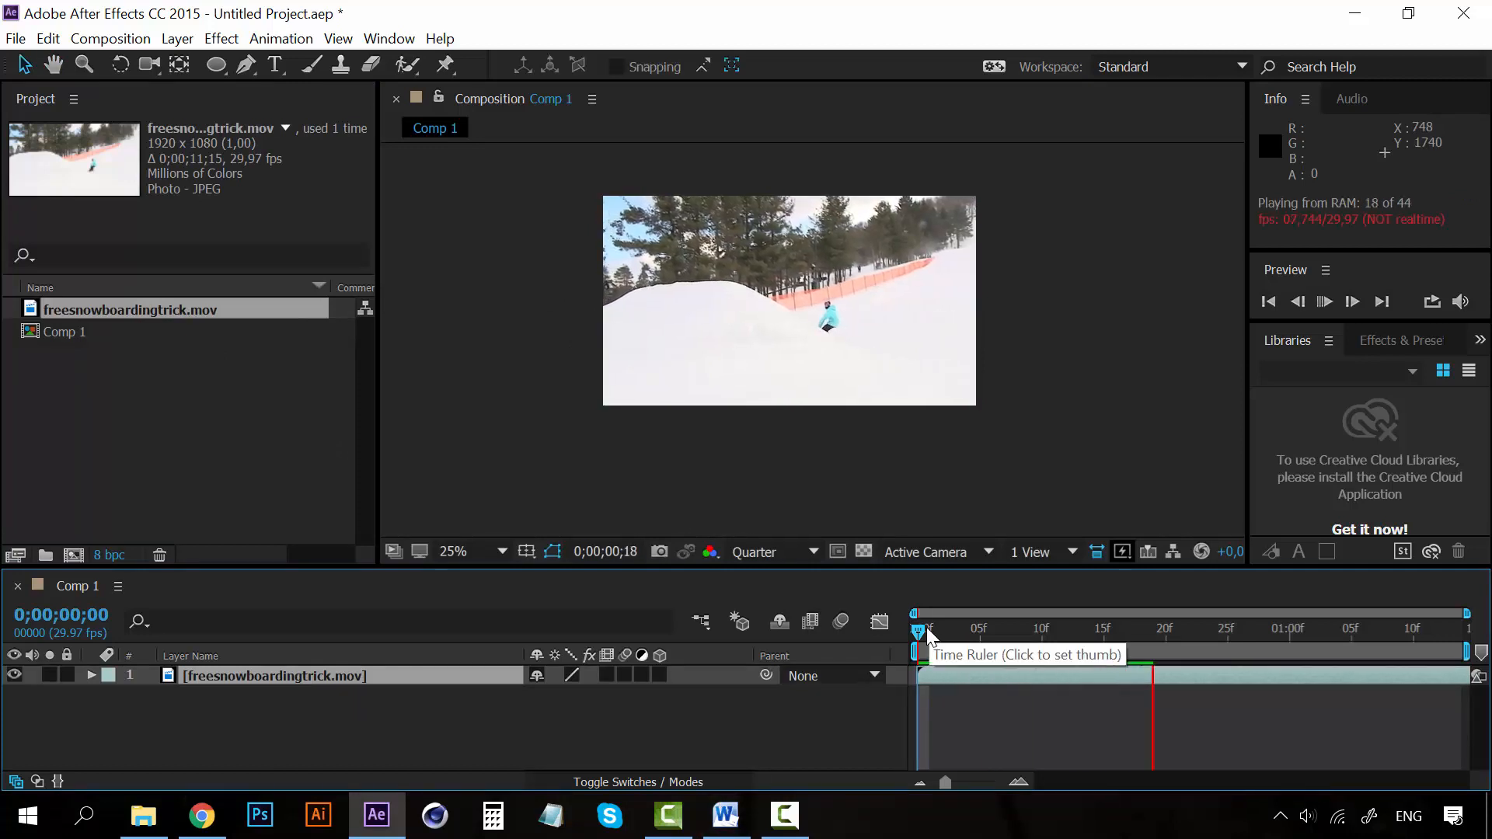
key("space")
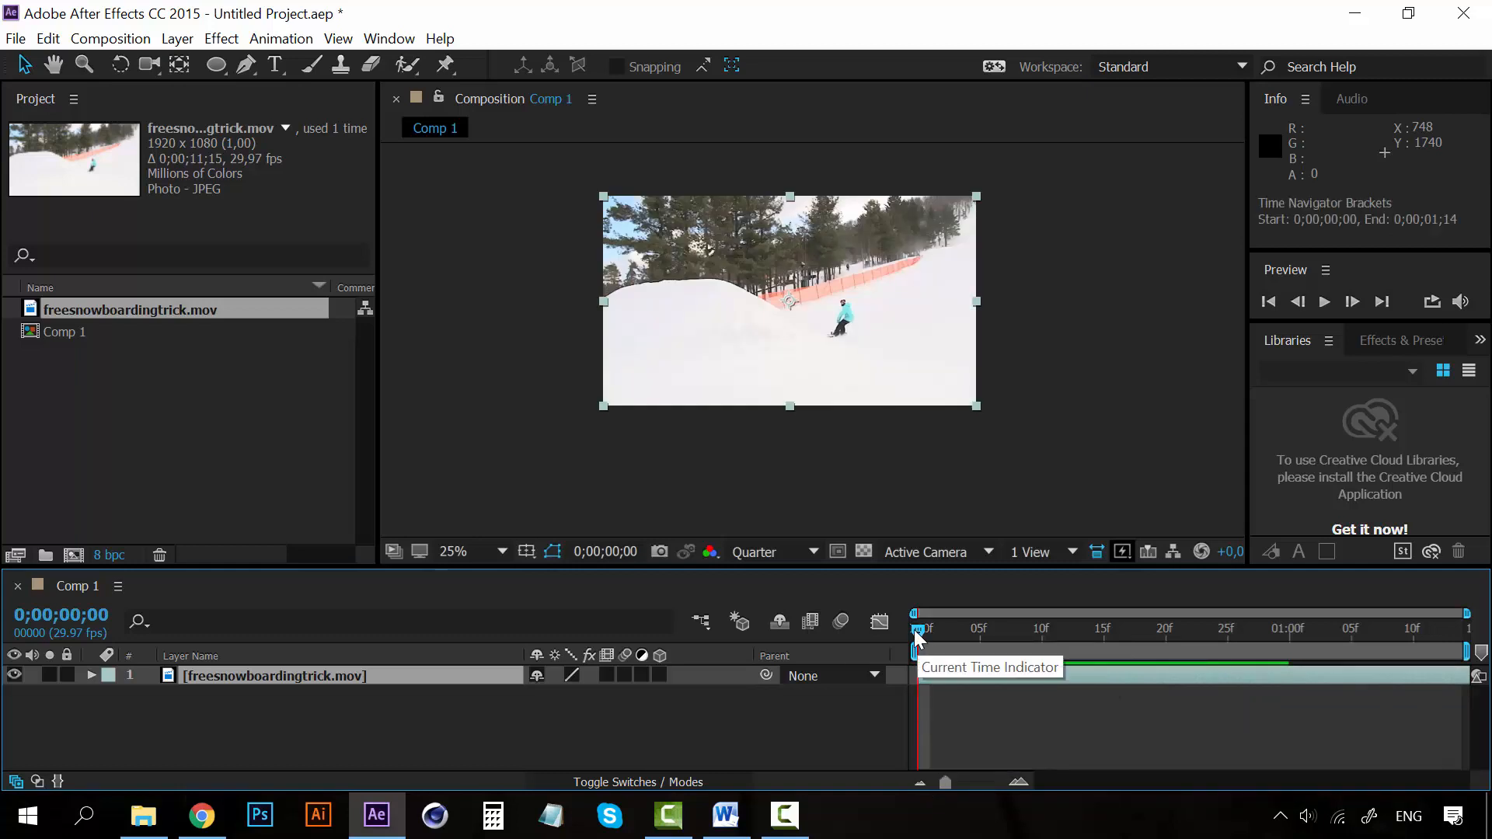
Extend the duration of Comp 1 to about 10 seconds in the composition settings
left_click(131, 39)
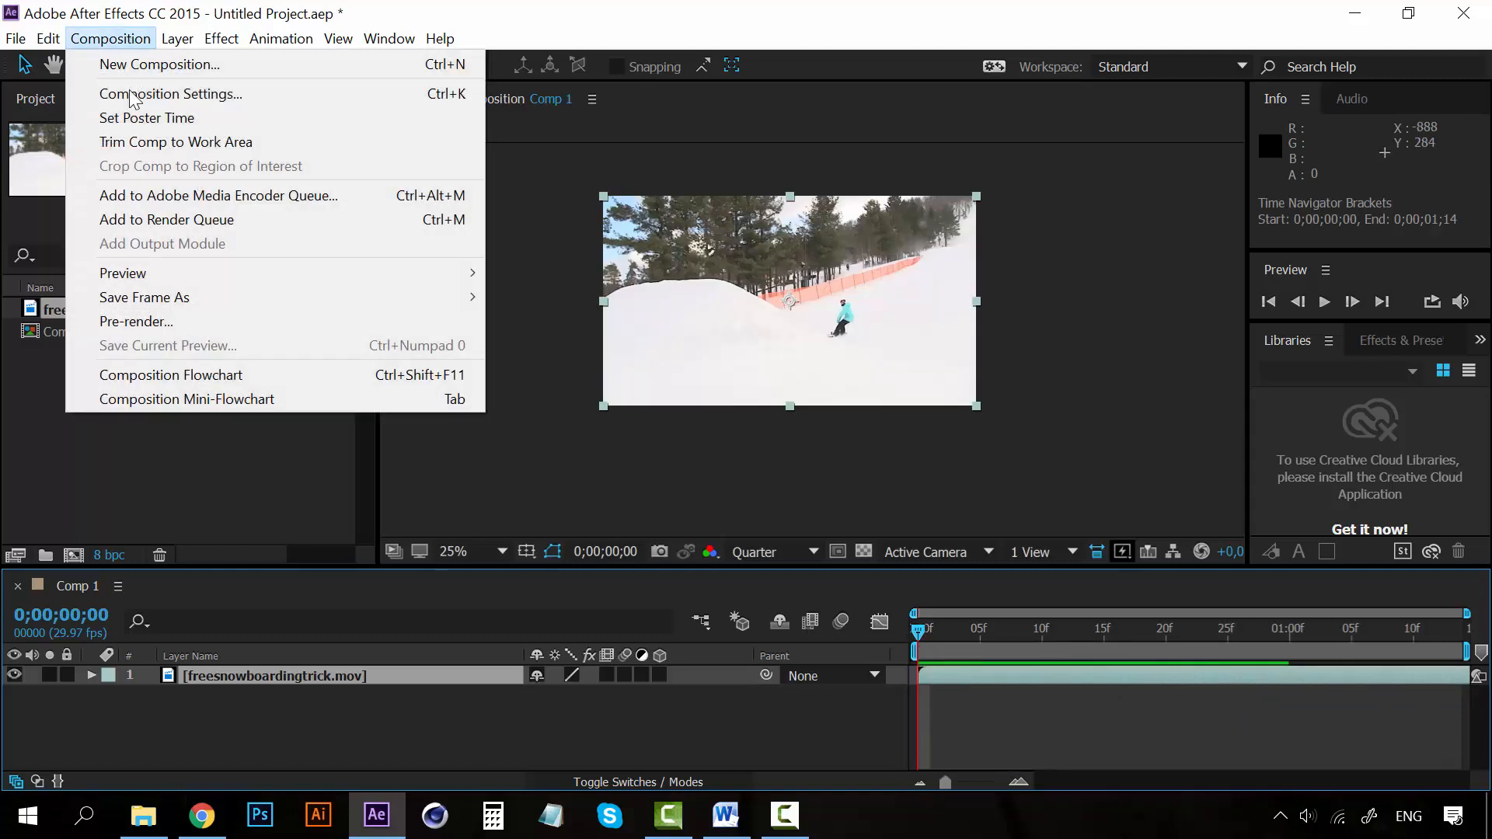
left_click(176, 100)
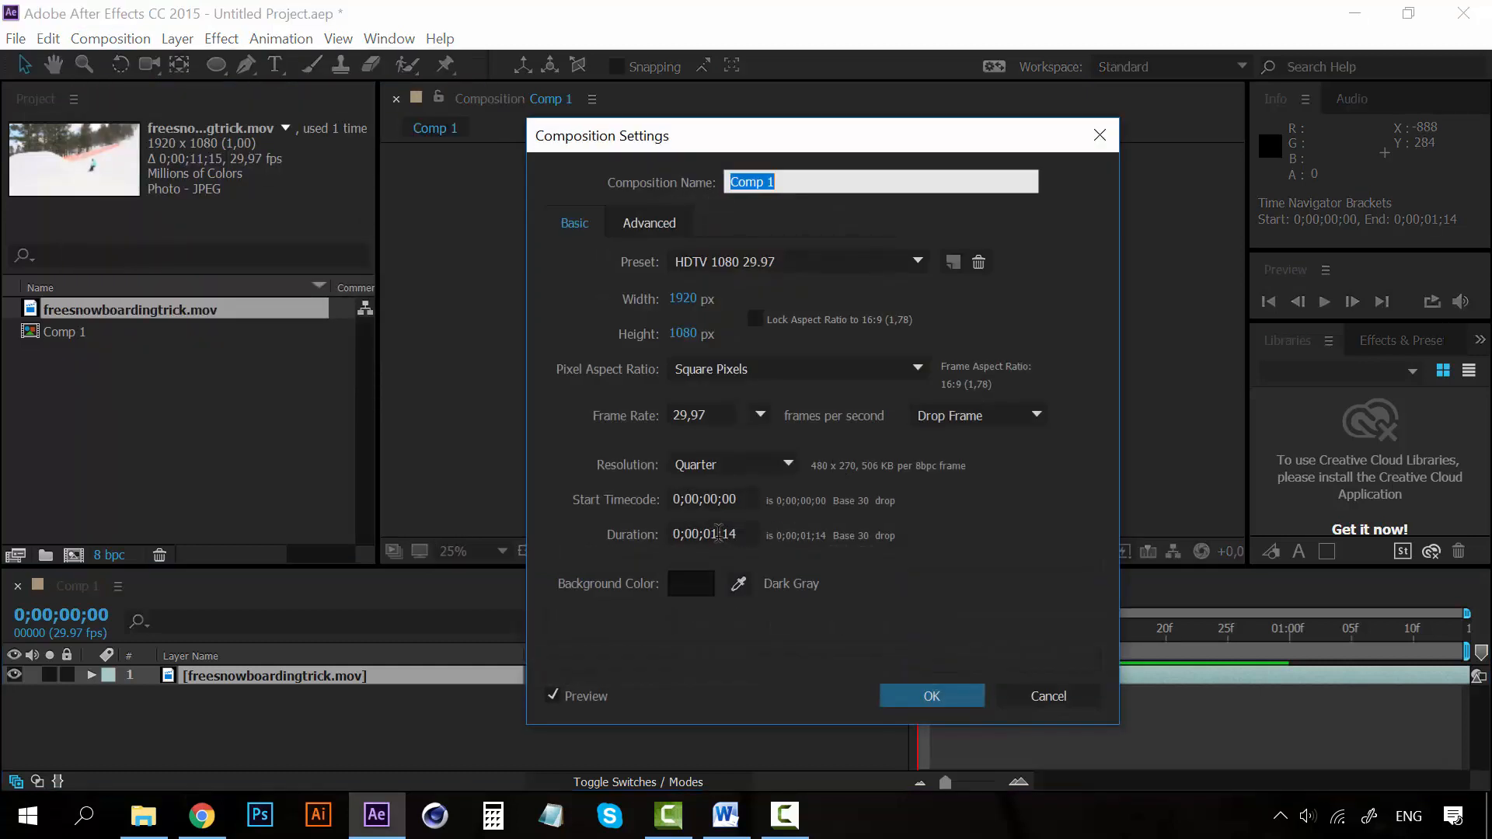
left_click(717, 533)
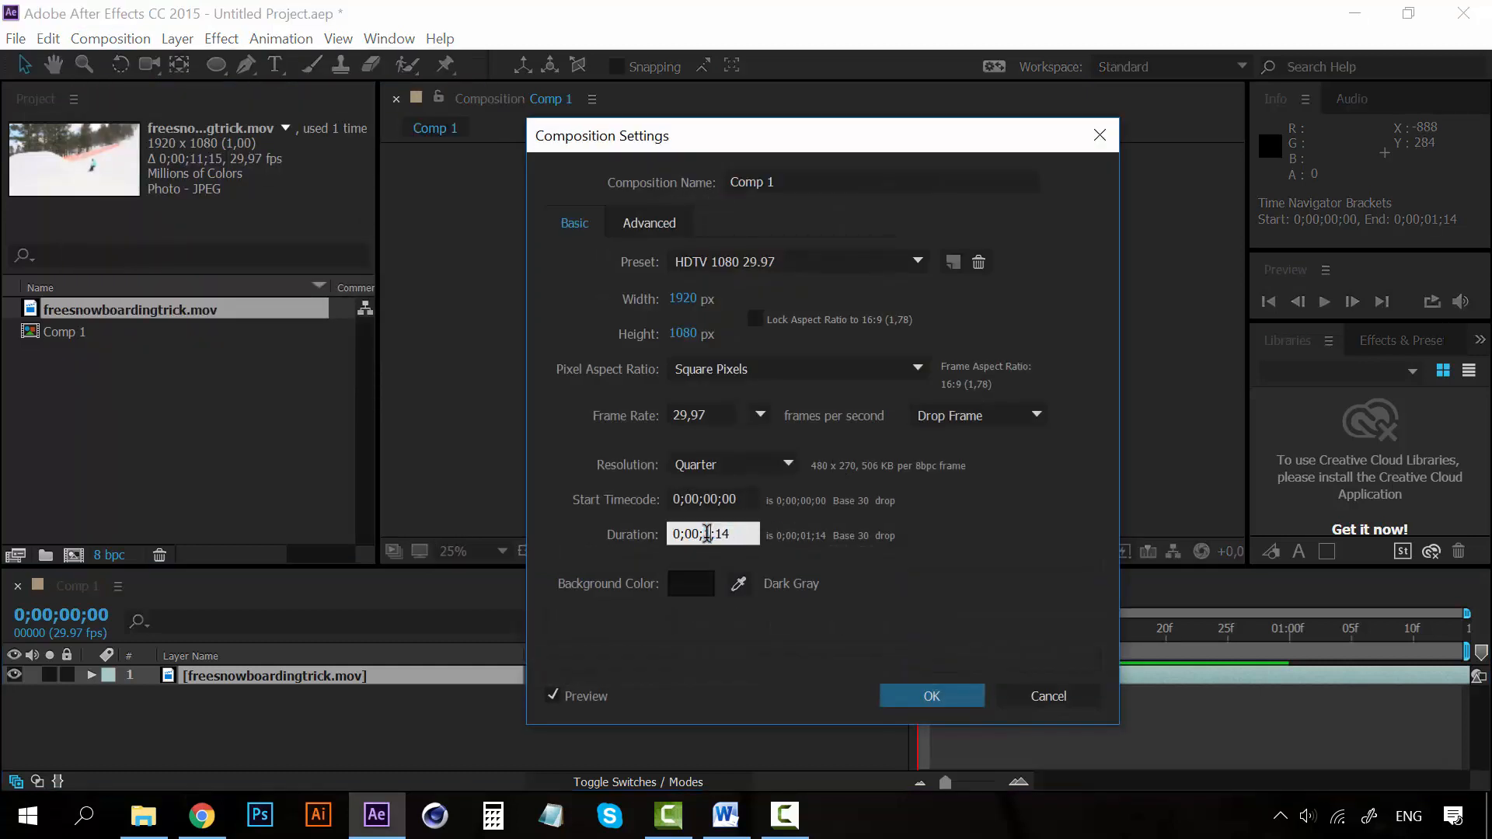
left_click(925, 699)
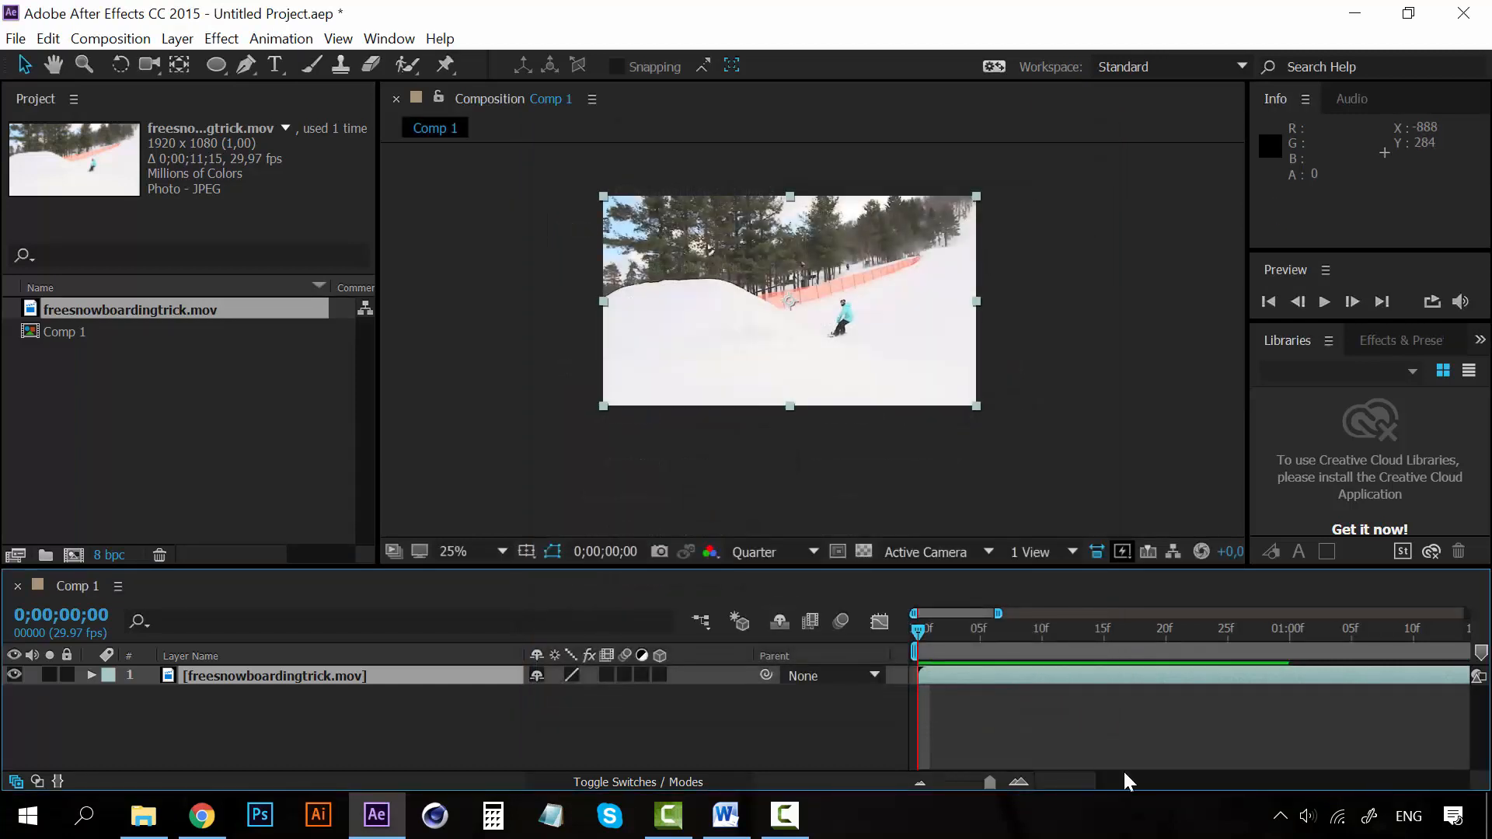
Play the snowboarding footage across the full length of Comp 1 to review the trick
left_click_drag(1069, 790, 917, 785)
left_click(928, 785)
left_click(928, 785)
key("space")
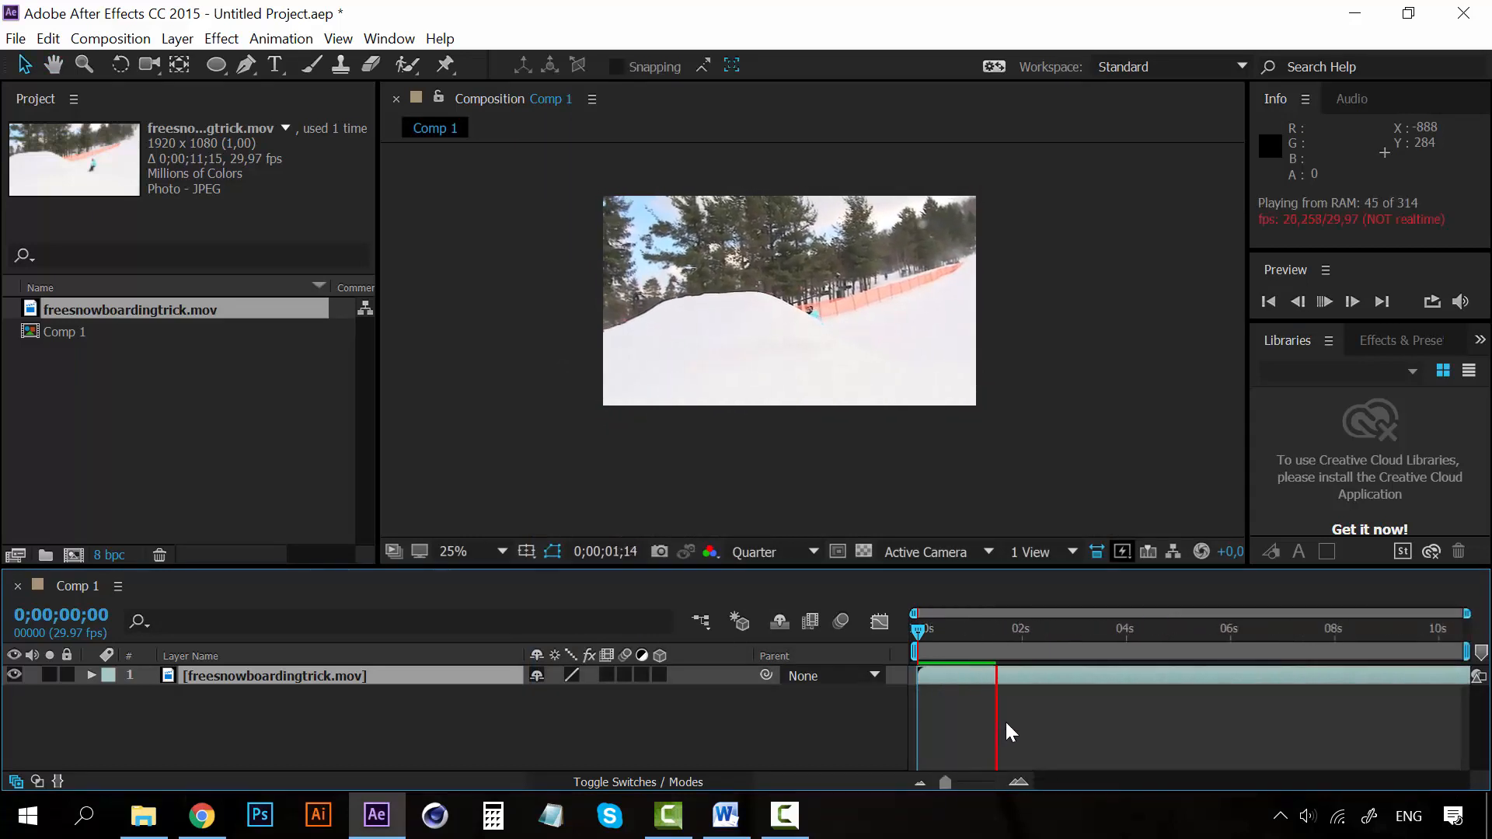
left_click(991, 628)
left_click(1063, 678)
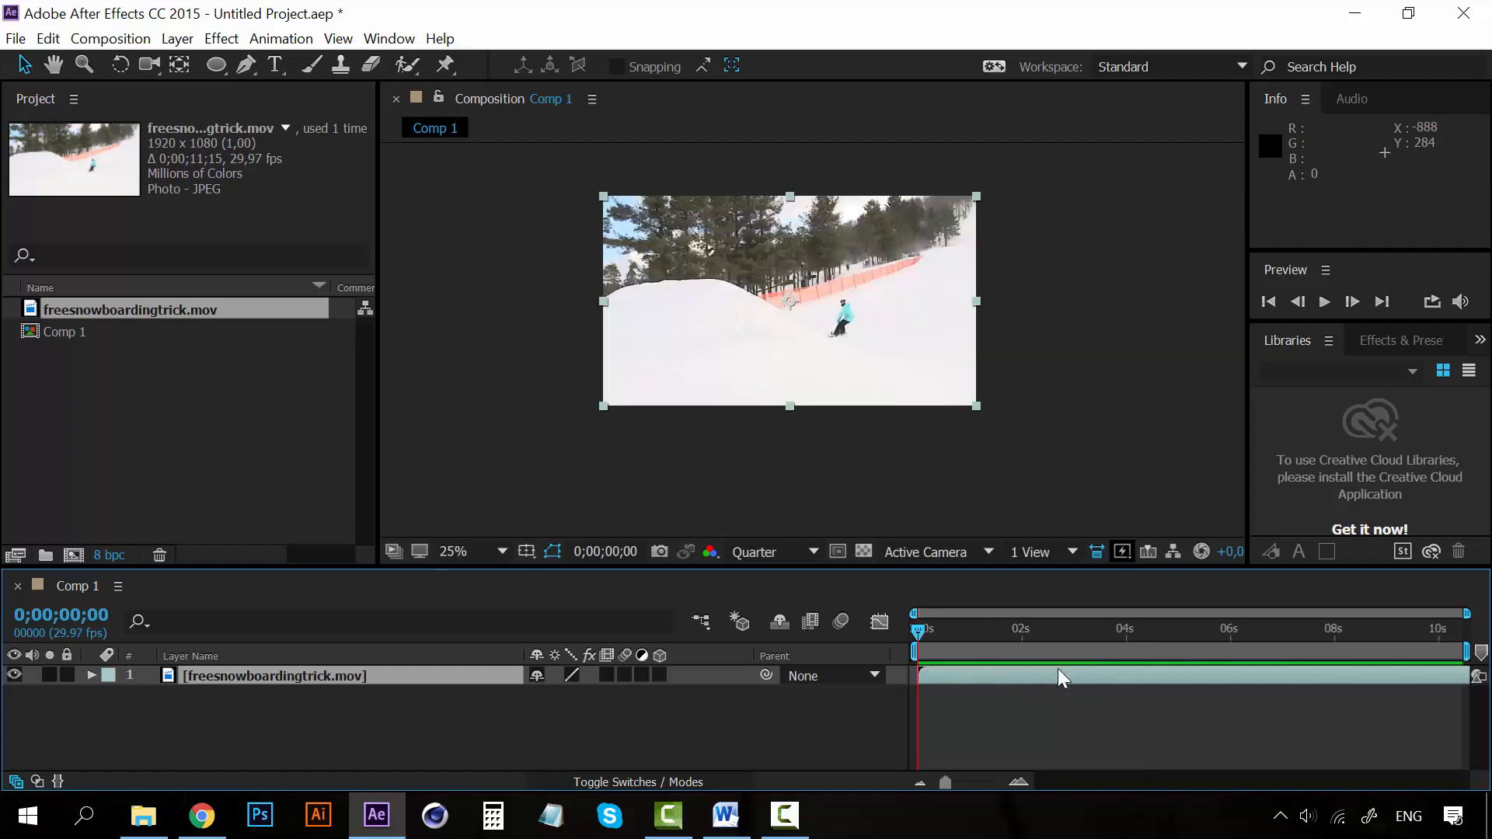
key("space")
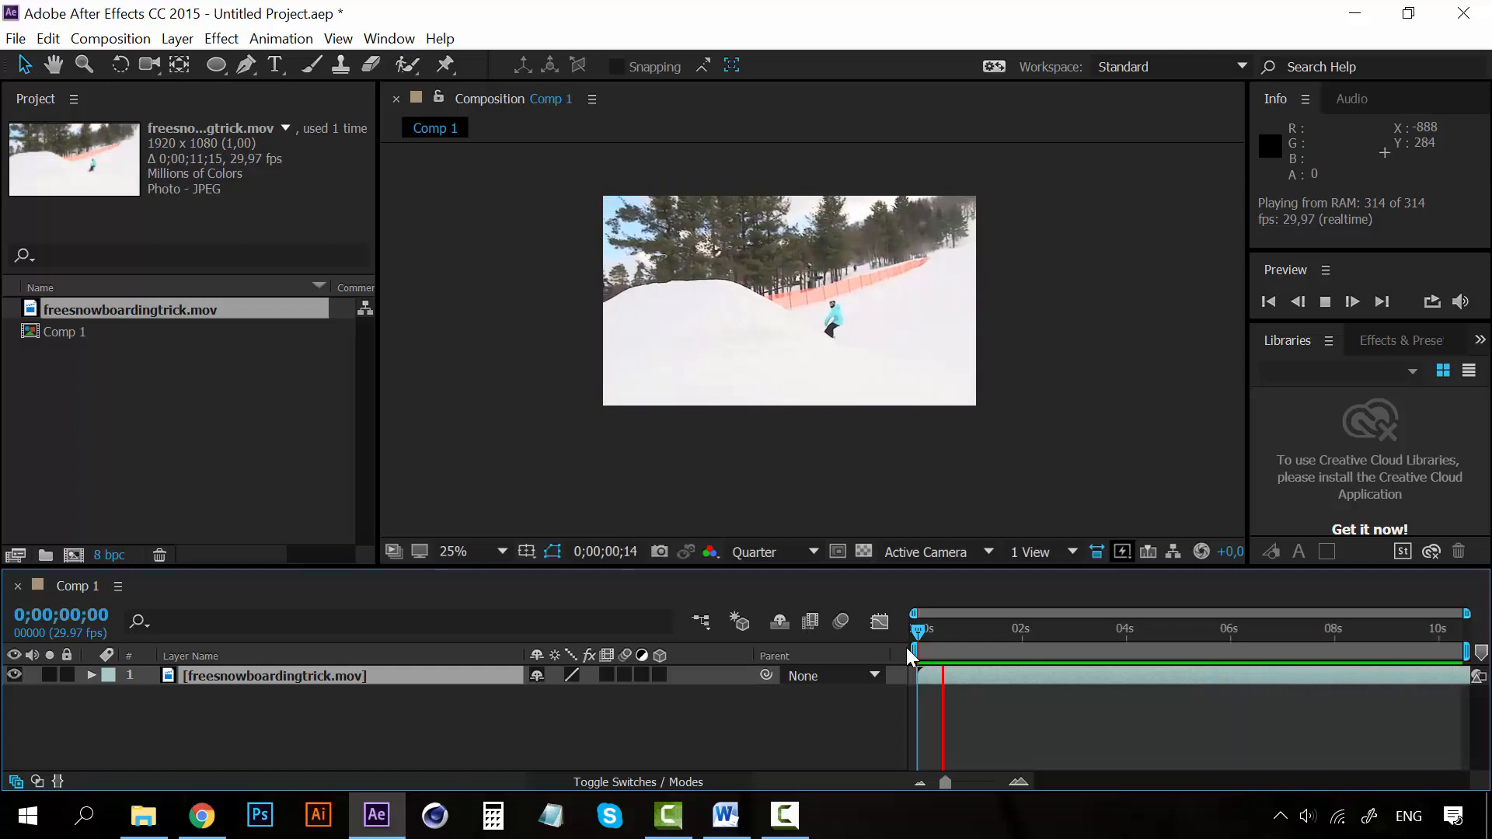
key("space")
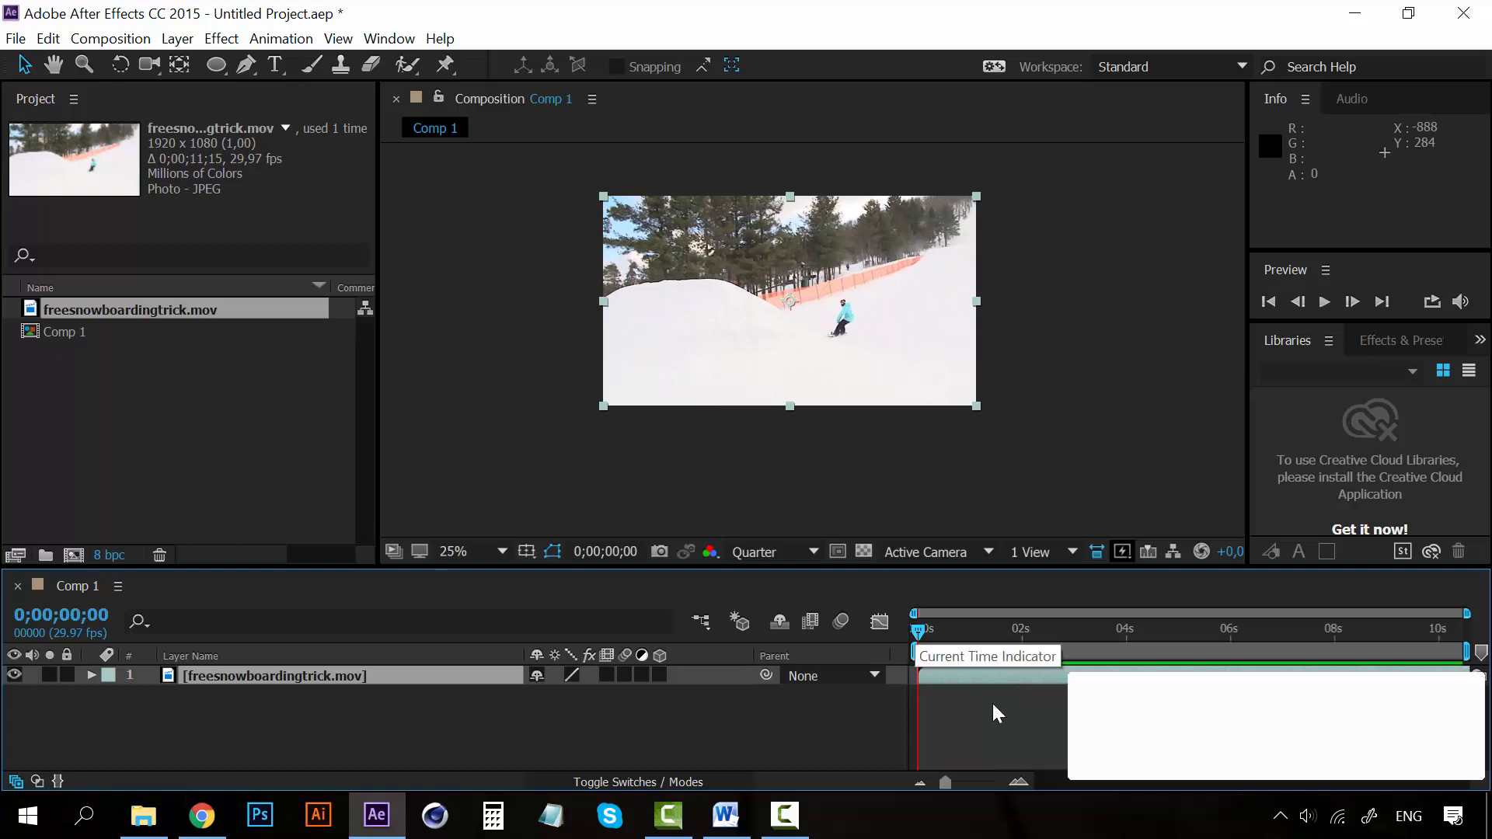
Enable Time Remapping on the freesnowboardingtrick.mov layer and preview the clip from the first frame
left_click(781, 629)
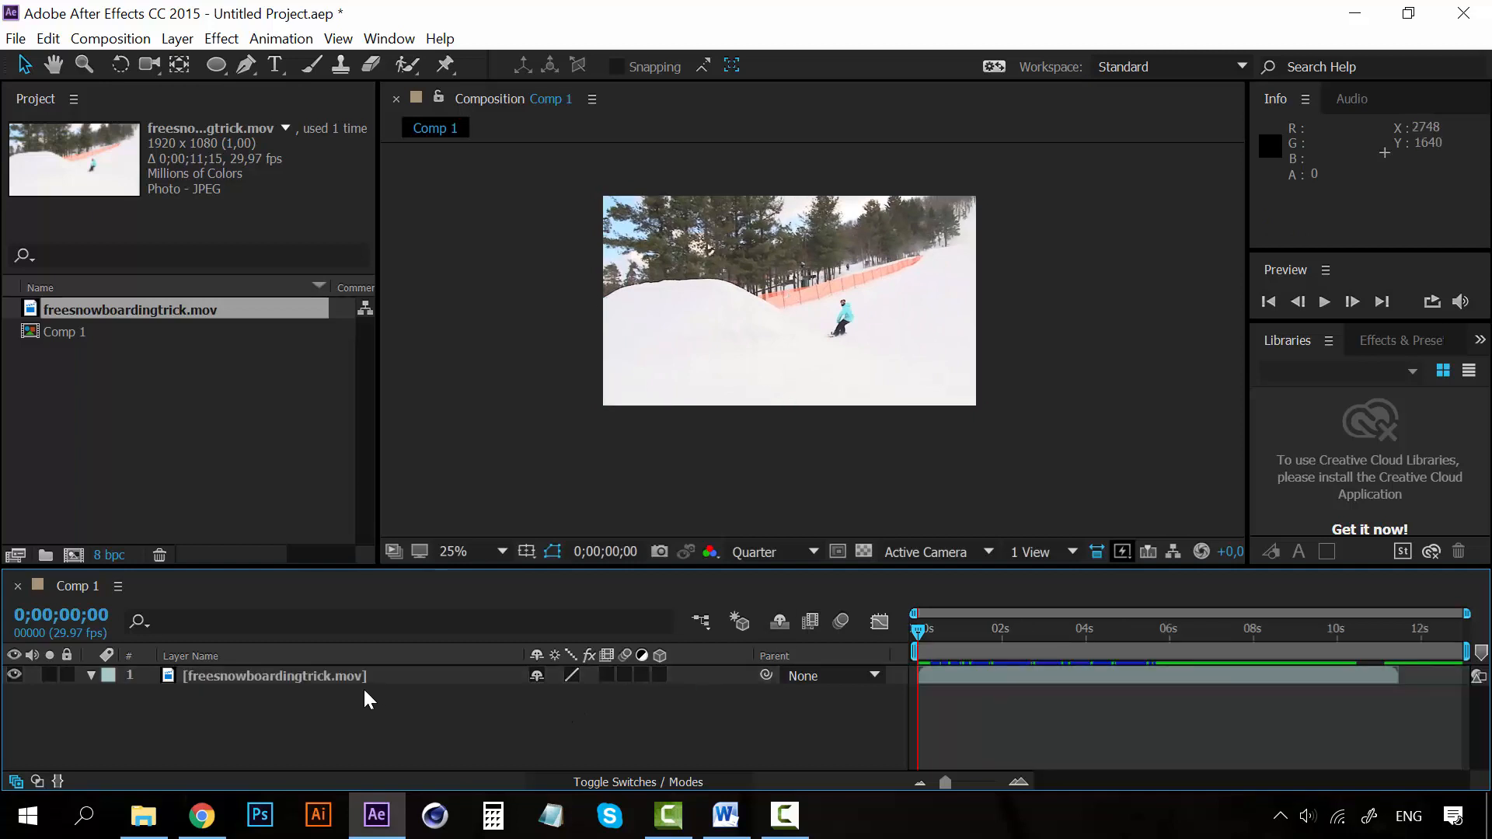
left_click(358, 695)
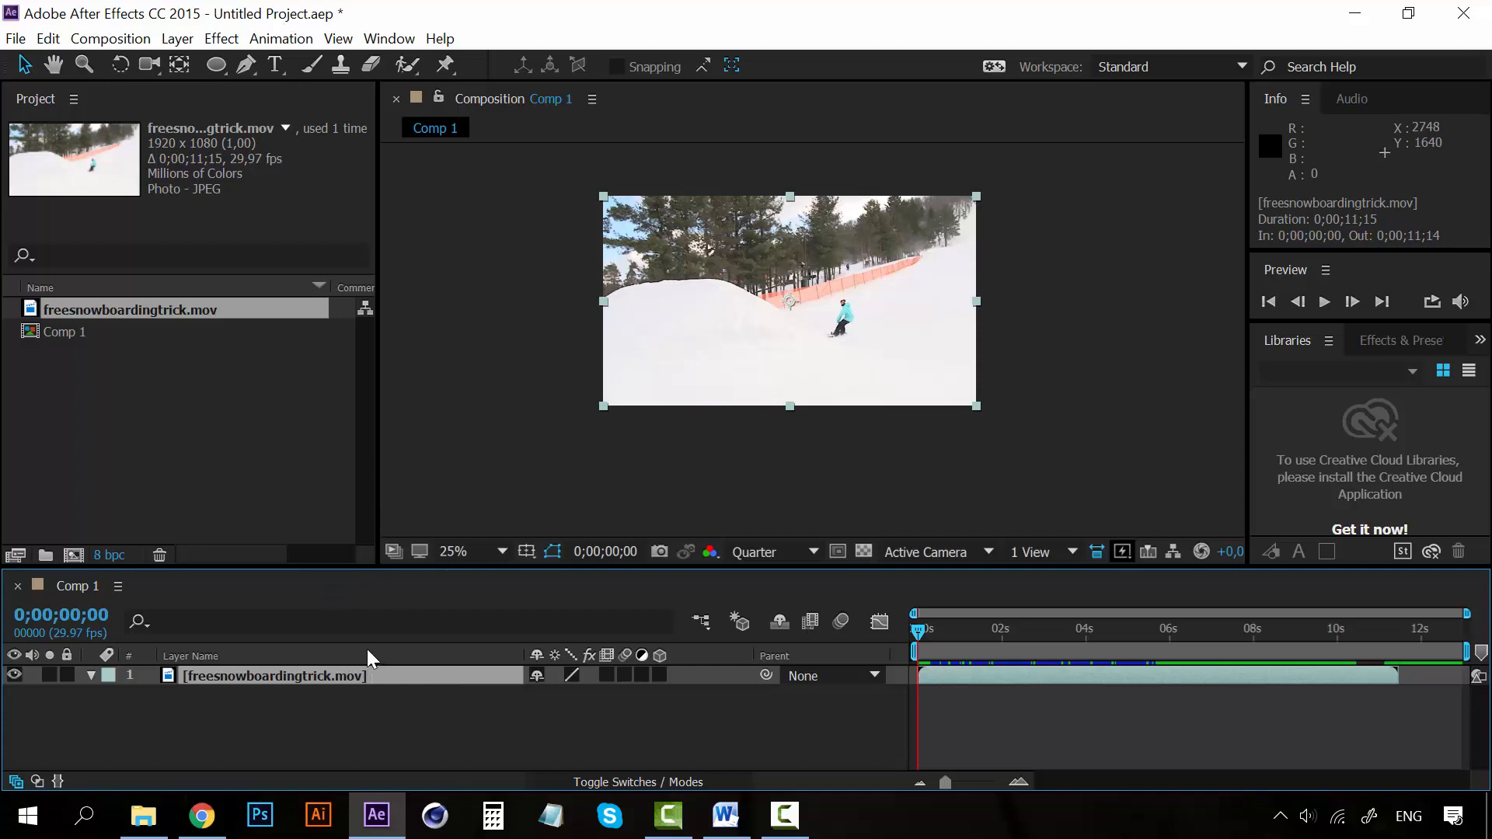
right_click(347, 683)
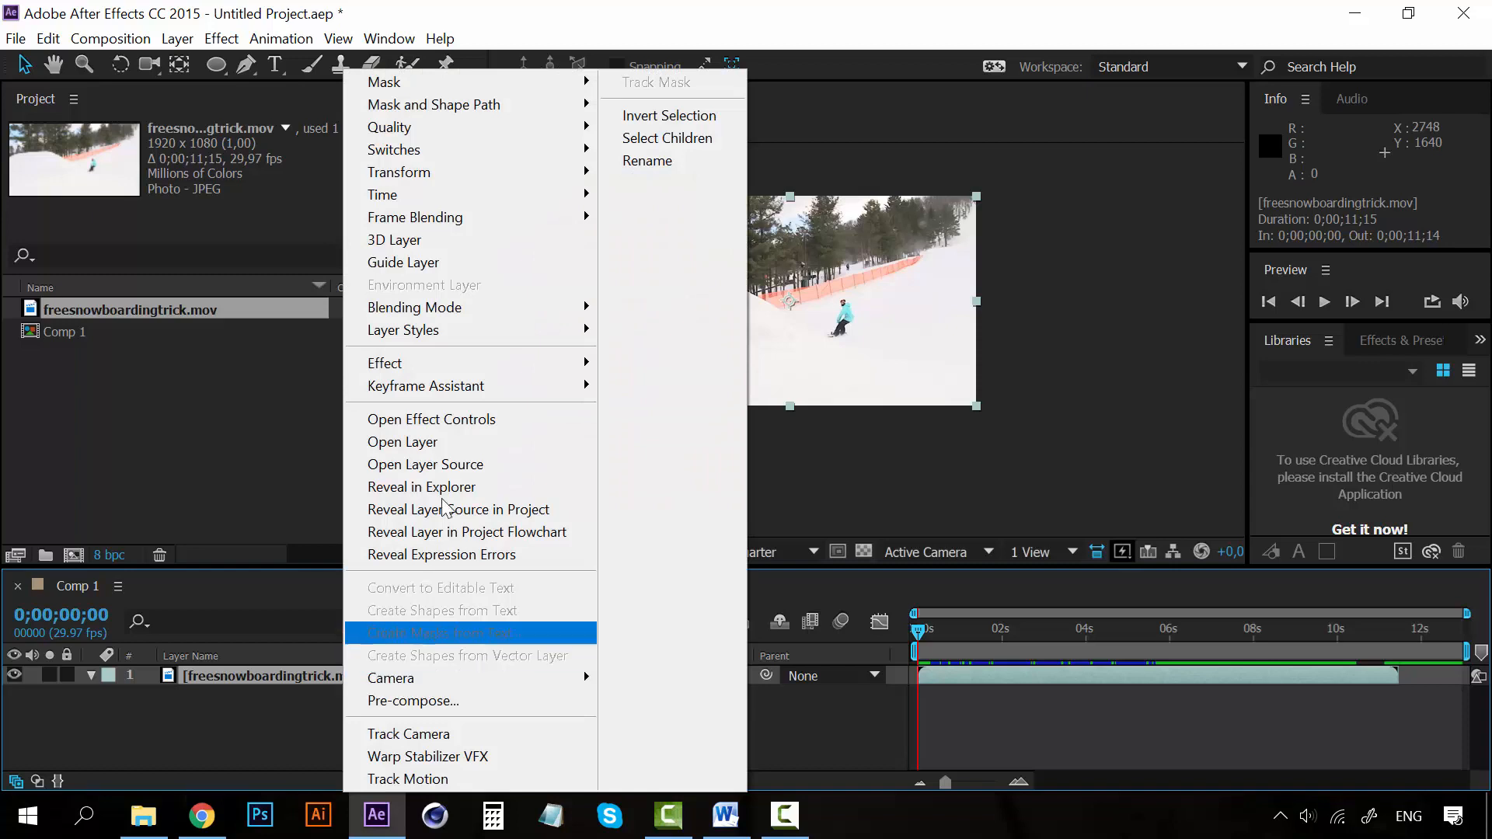
mouse_move(479, 201)
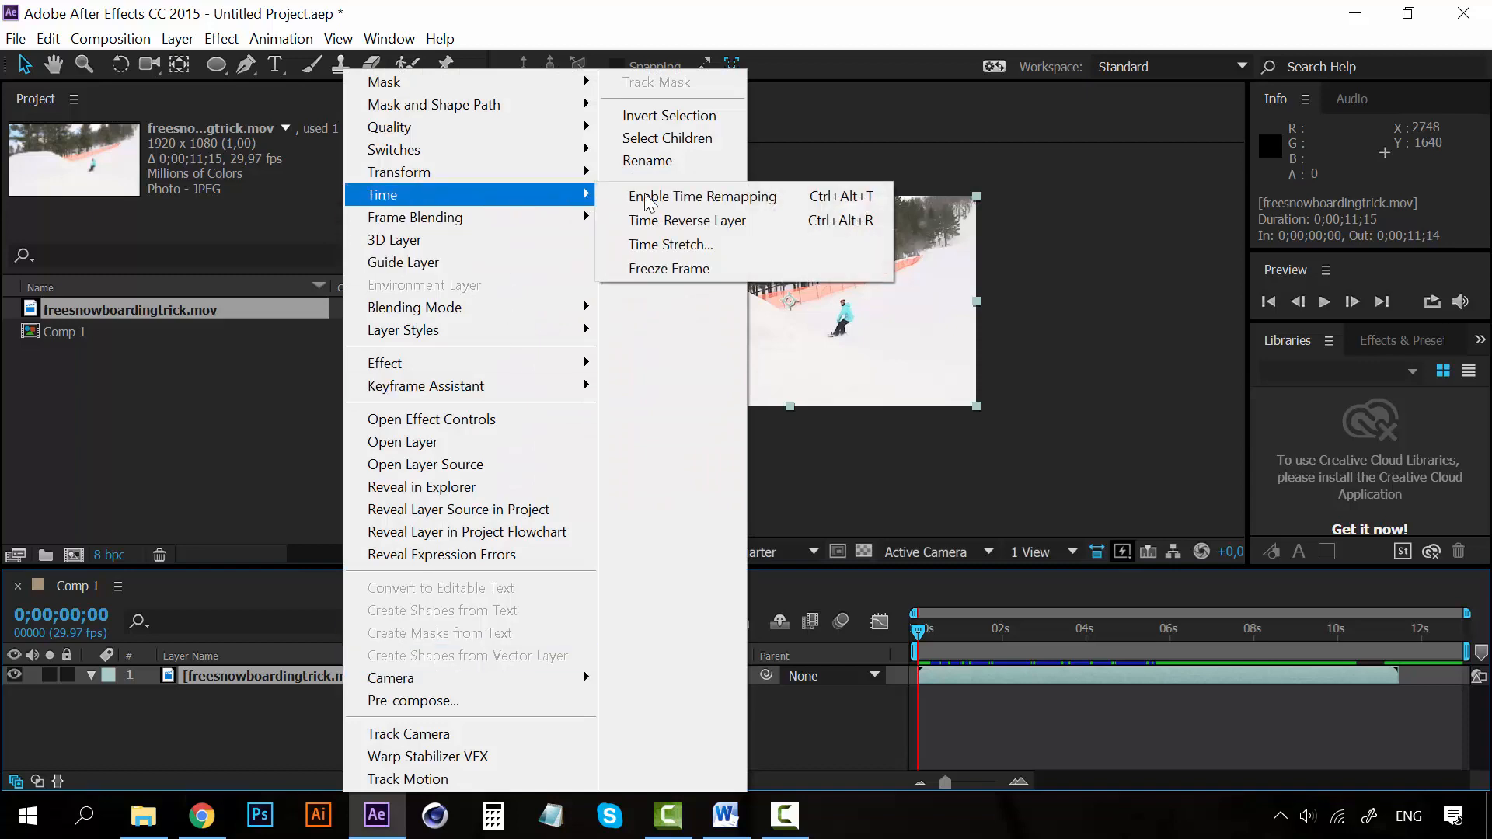
left_click(666, 198)
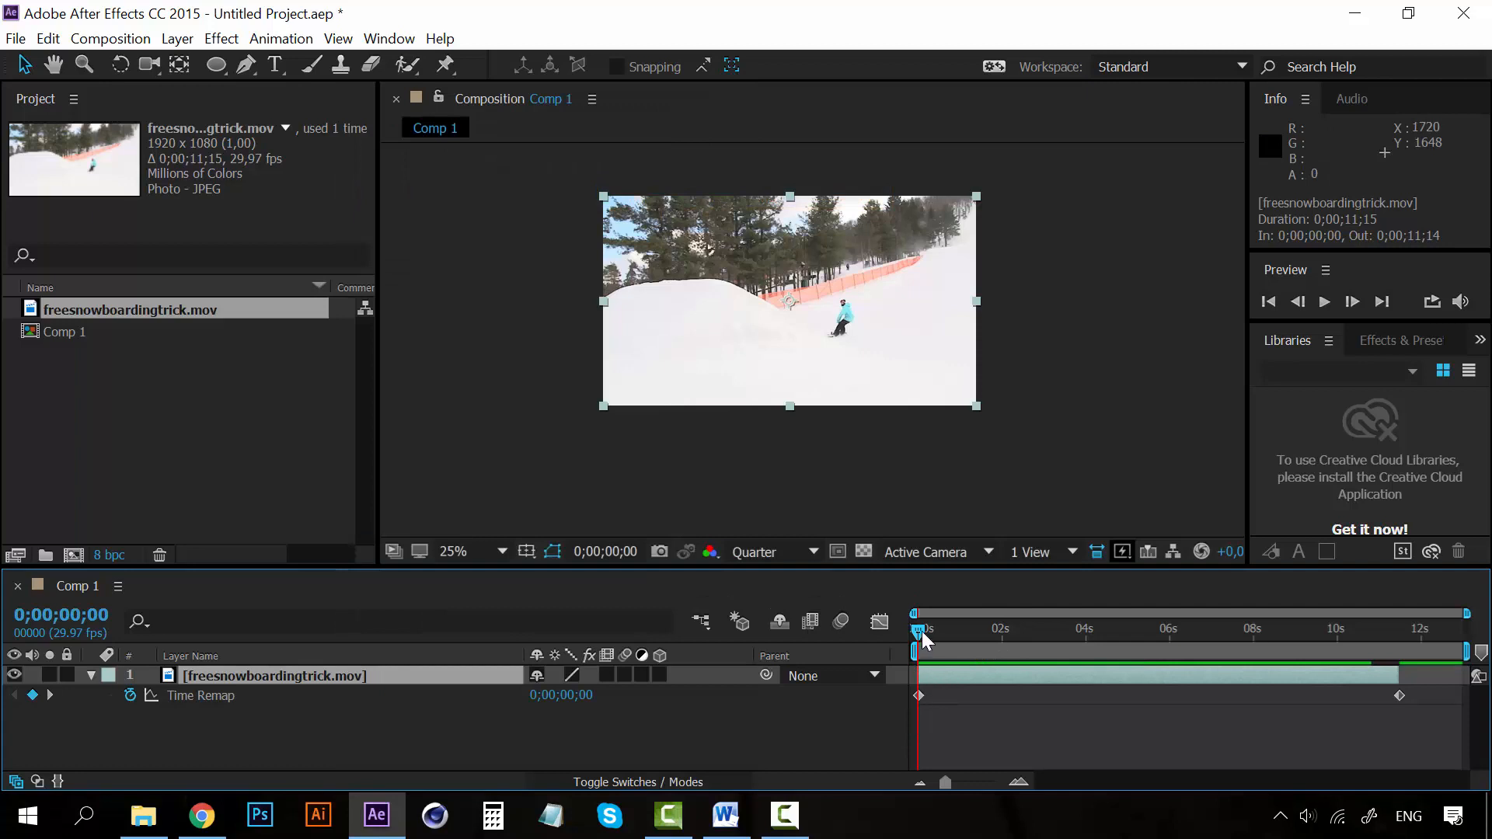
key("space")
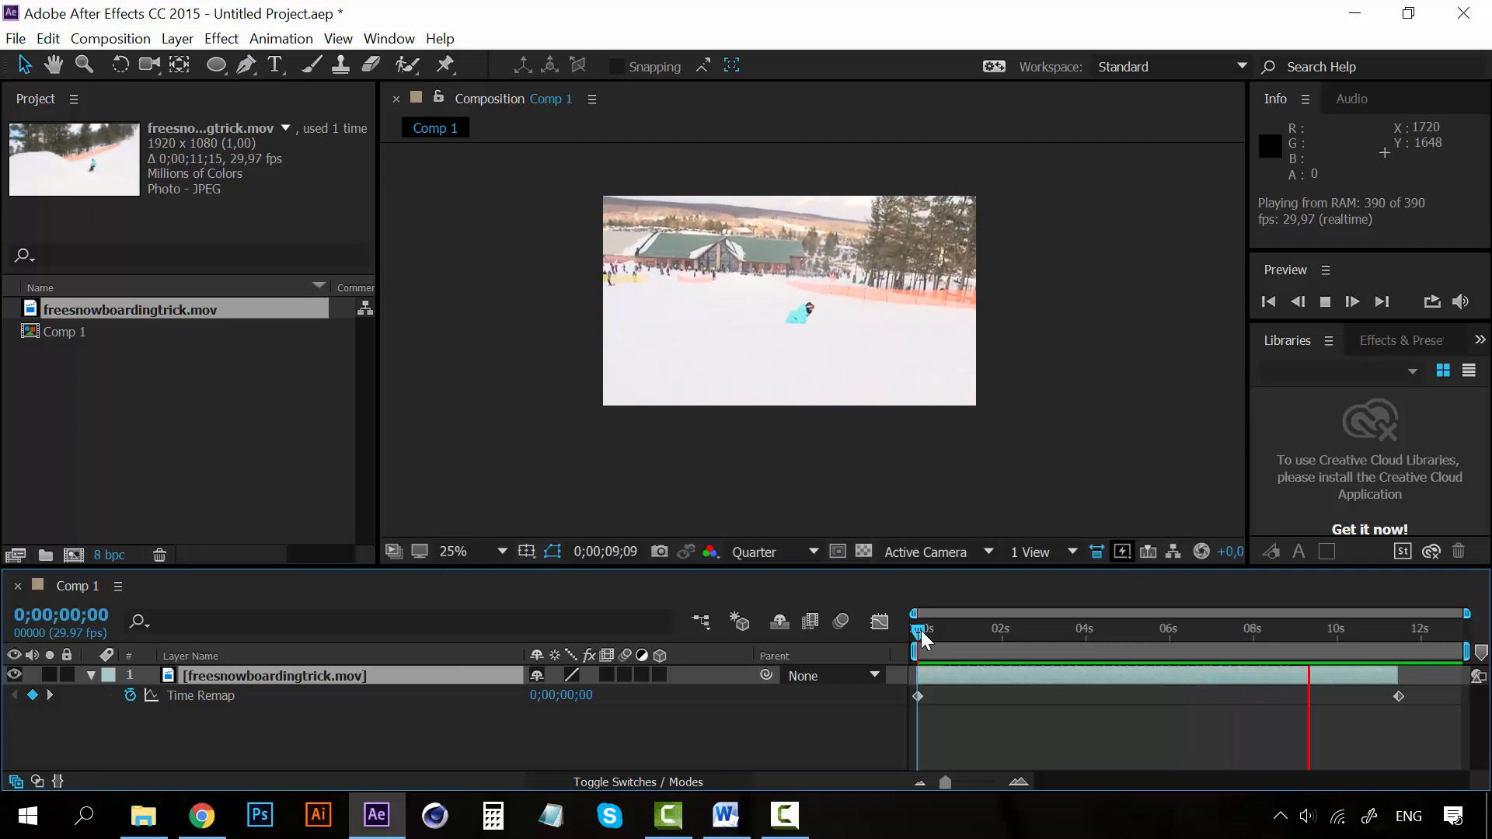
Try moving the last Time Remap keyframe to 0;00;01;03 and preview the sped-up footage from the first frame
key("space")
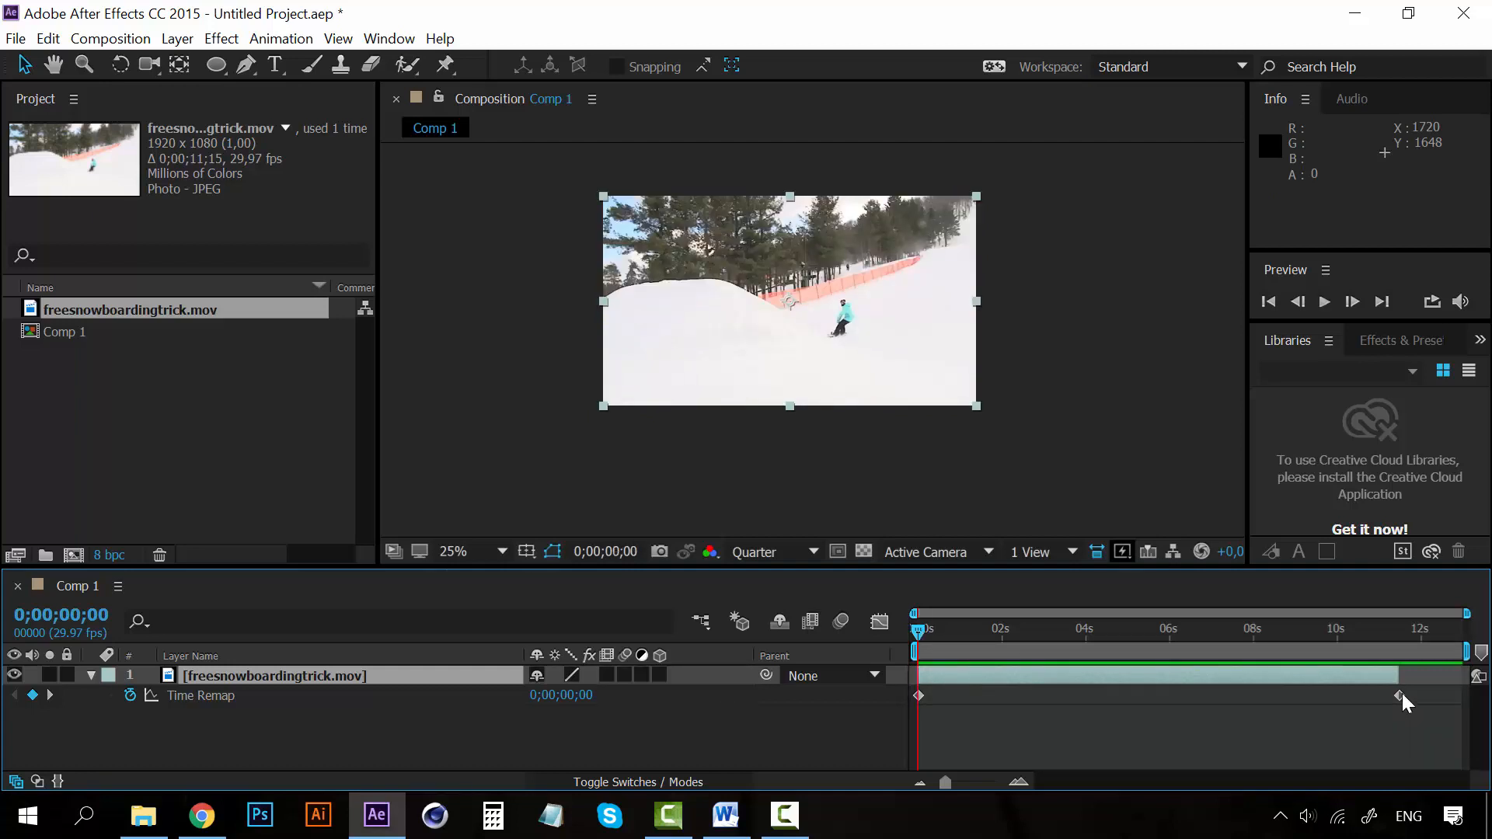
left_click_drag(1399, 697, 1036, 694)
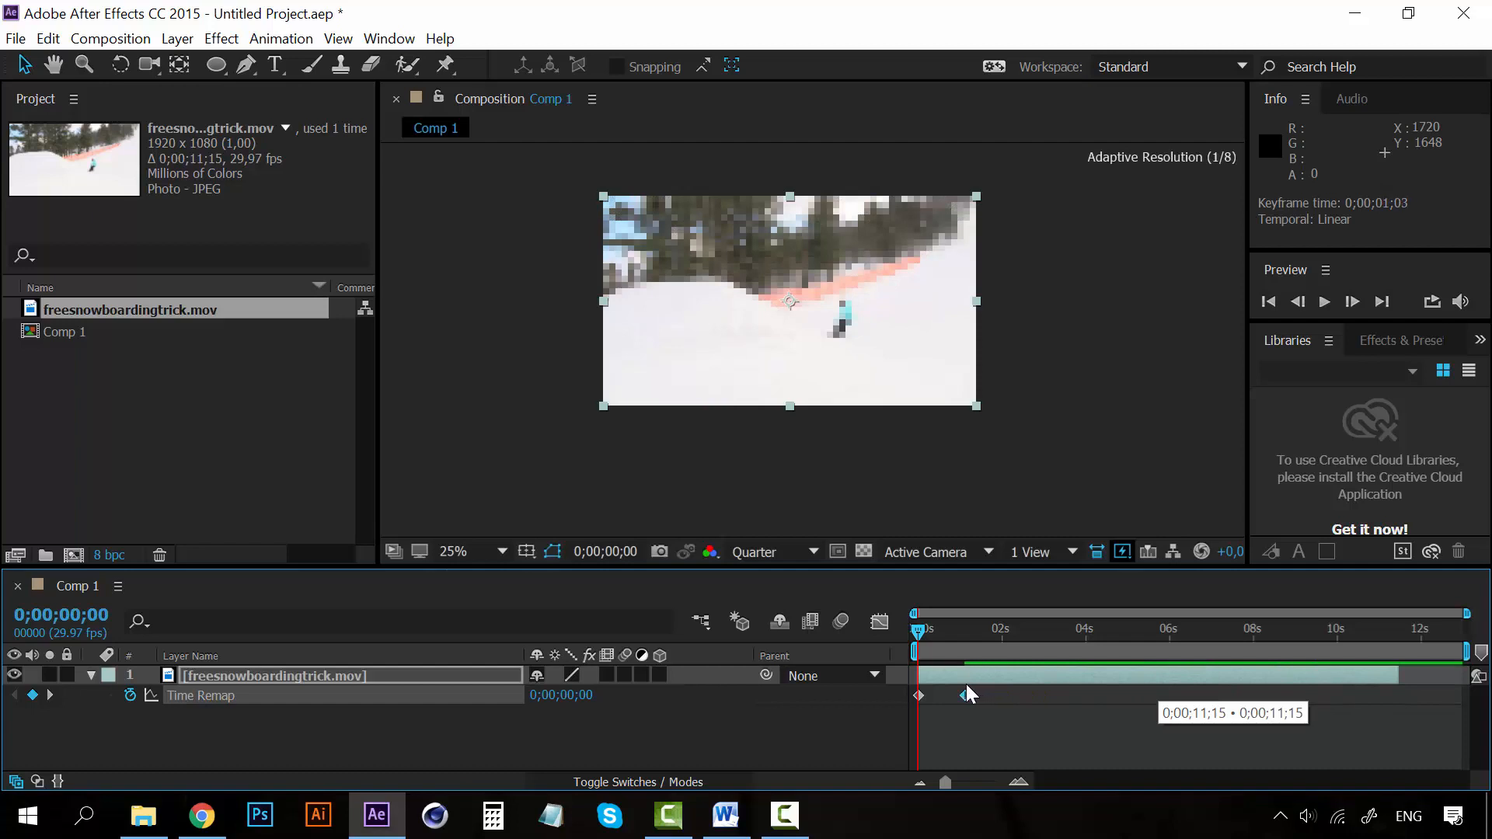
key("space")
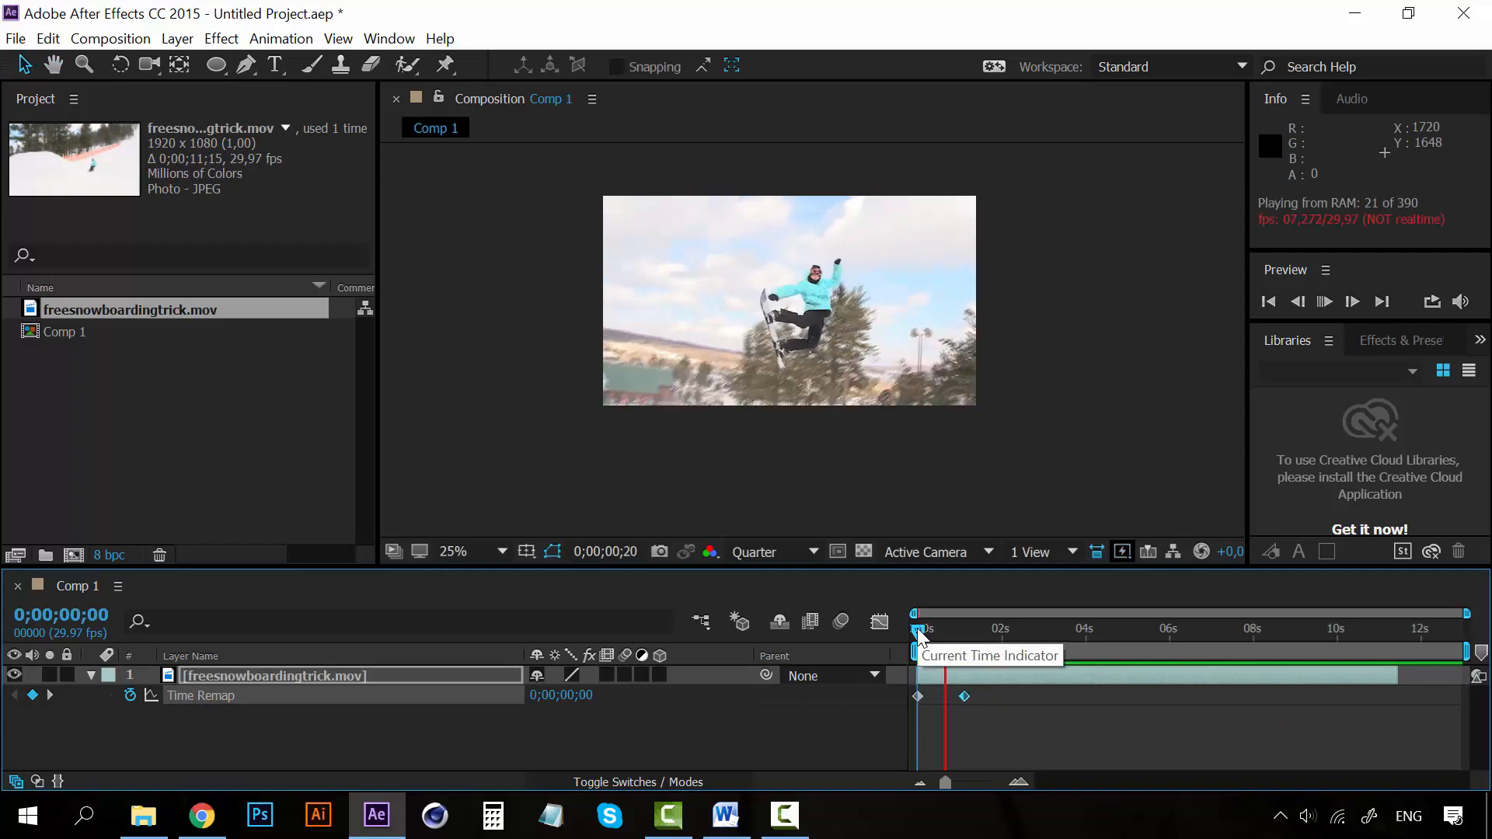
key("space")
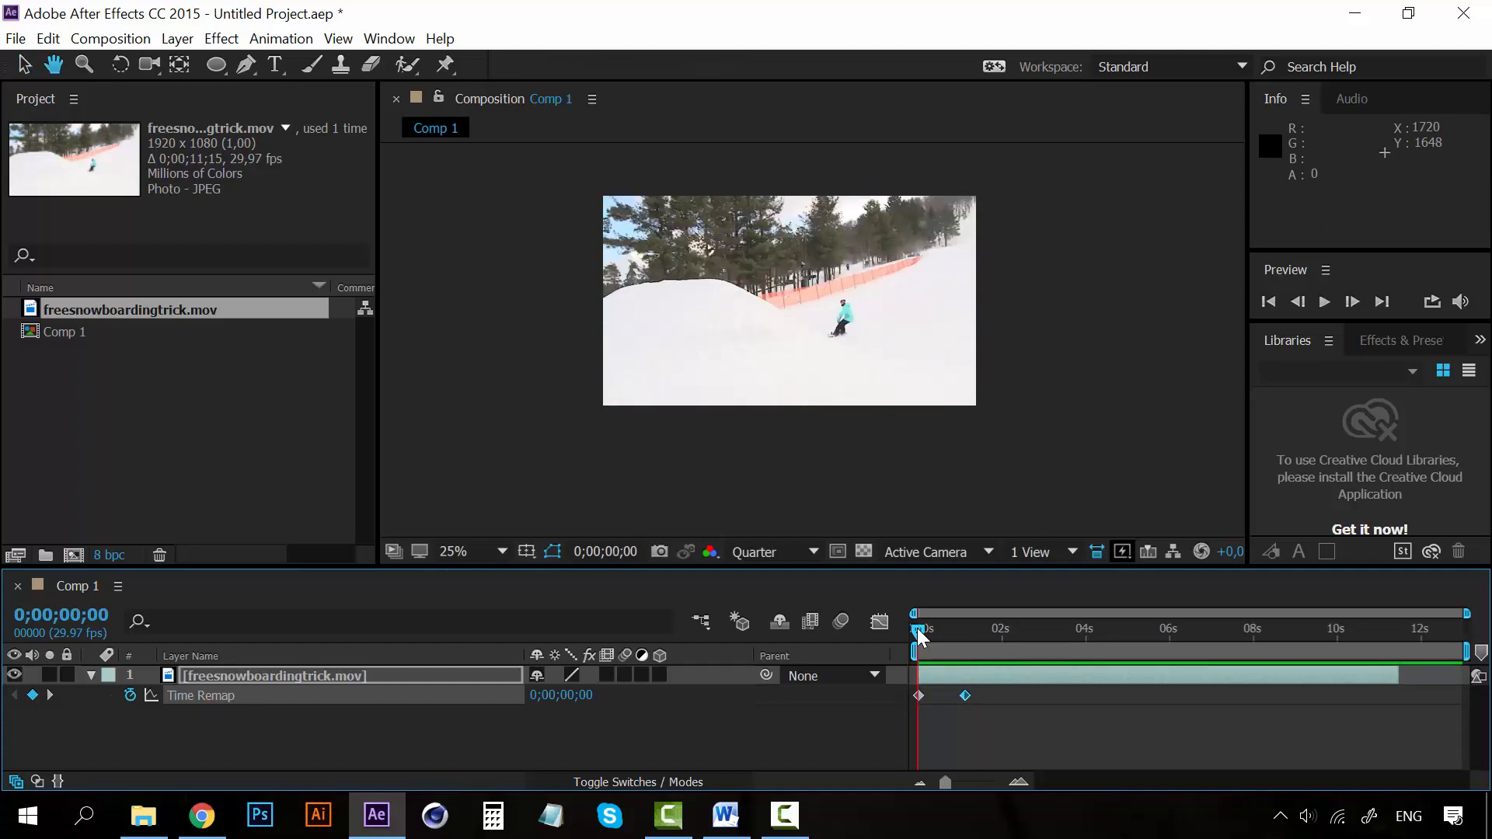
key("space")
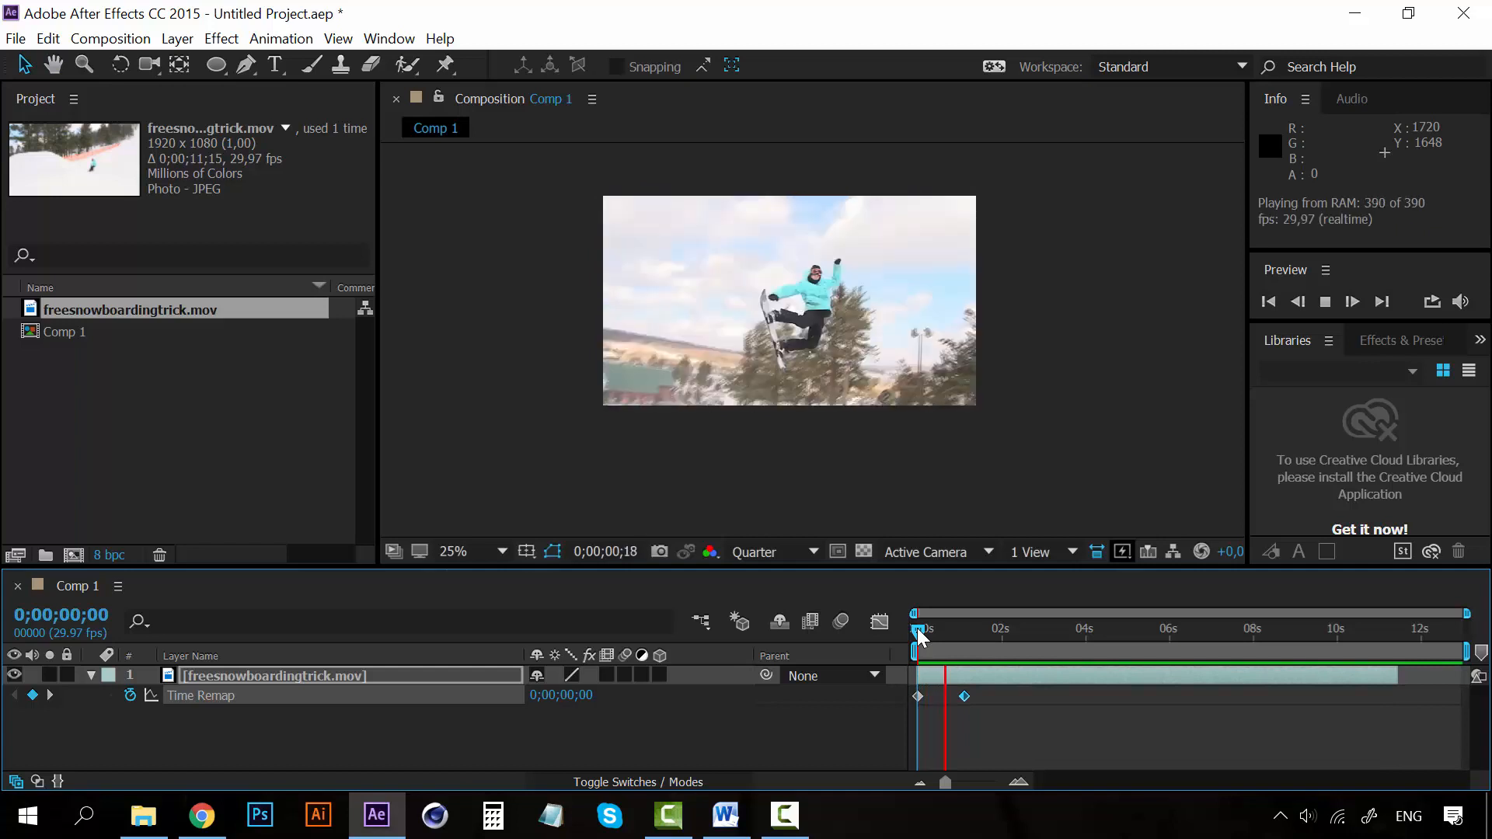
key("space")
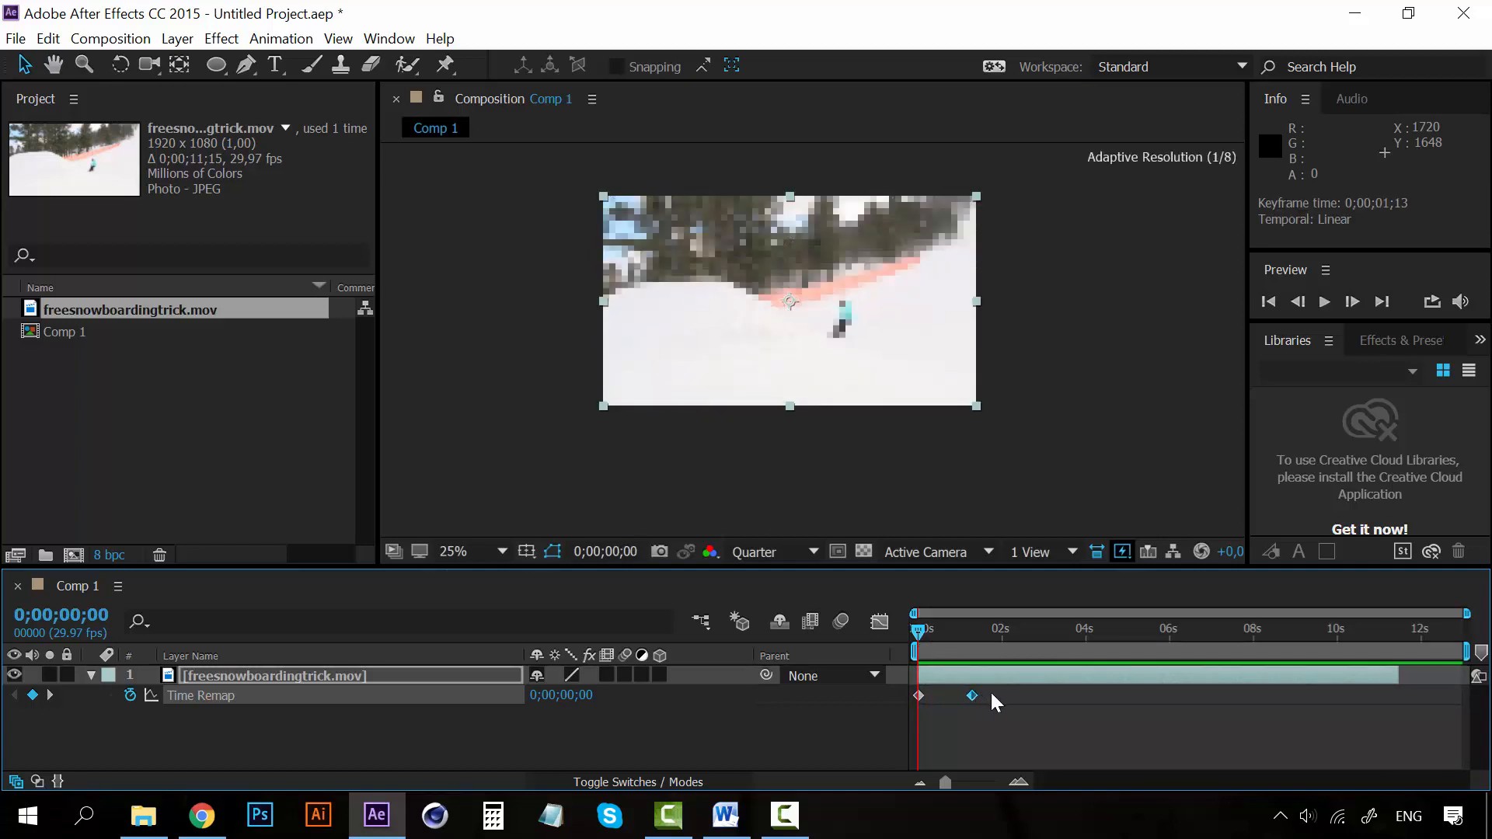
Add a Time Remap keyframe at 0;00;04;29, paste a copy of it at 0;00;06;29, and preview the clip from the start
left_click(1127, 630)
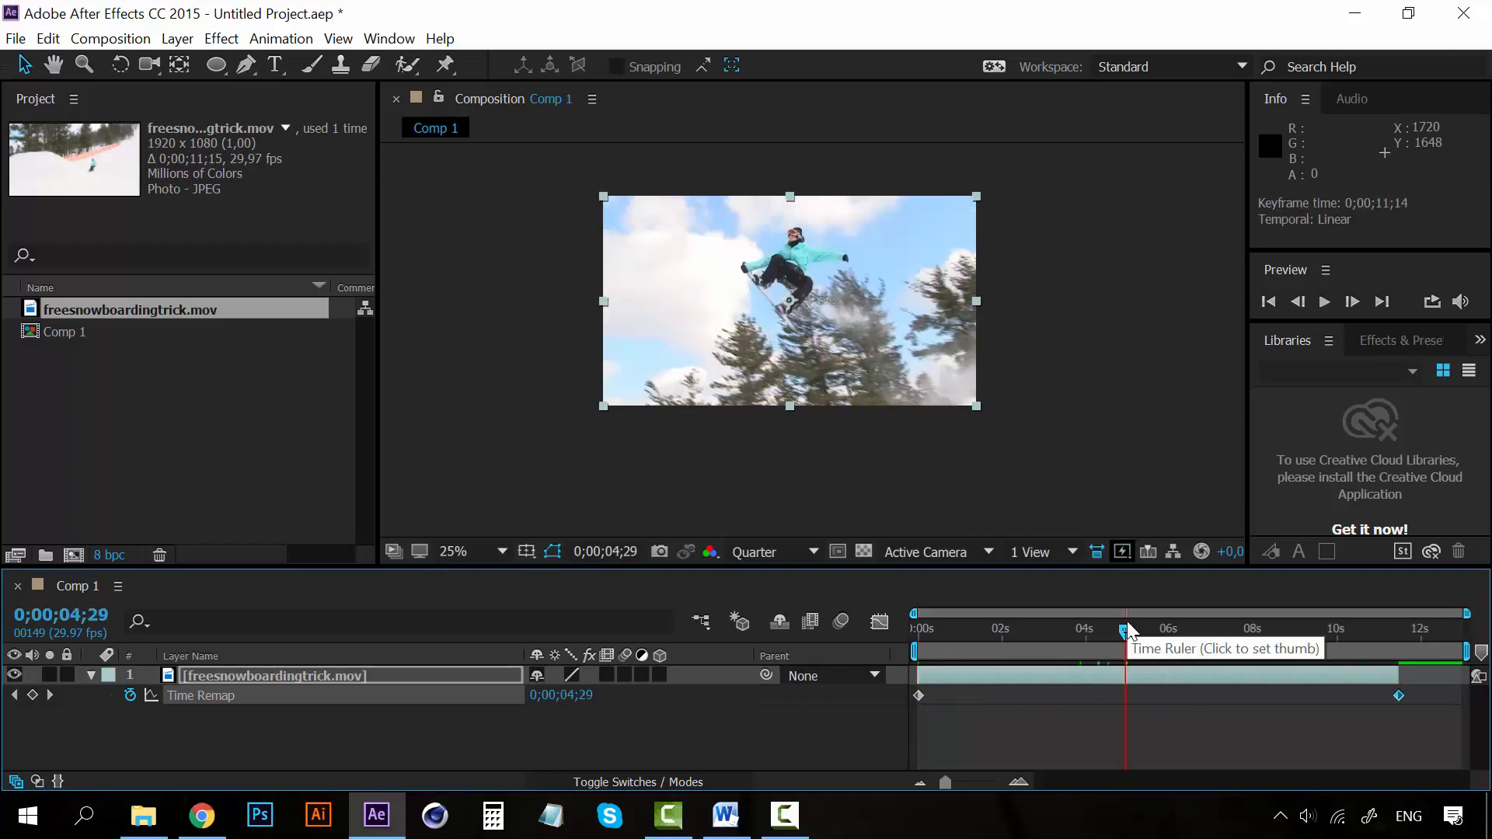
left_click(33, 695)
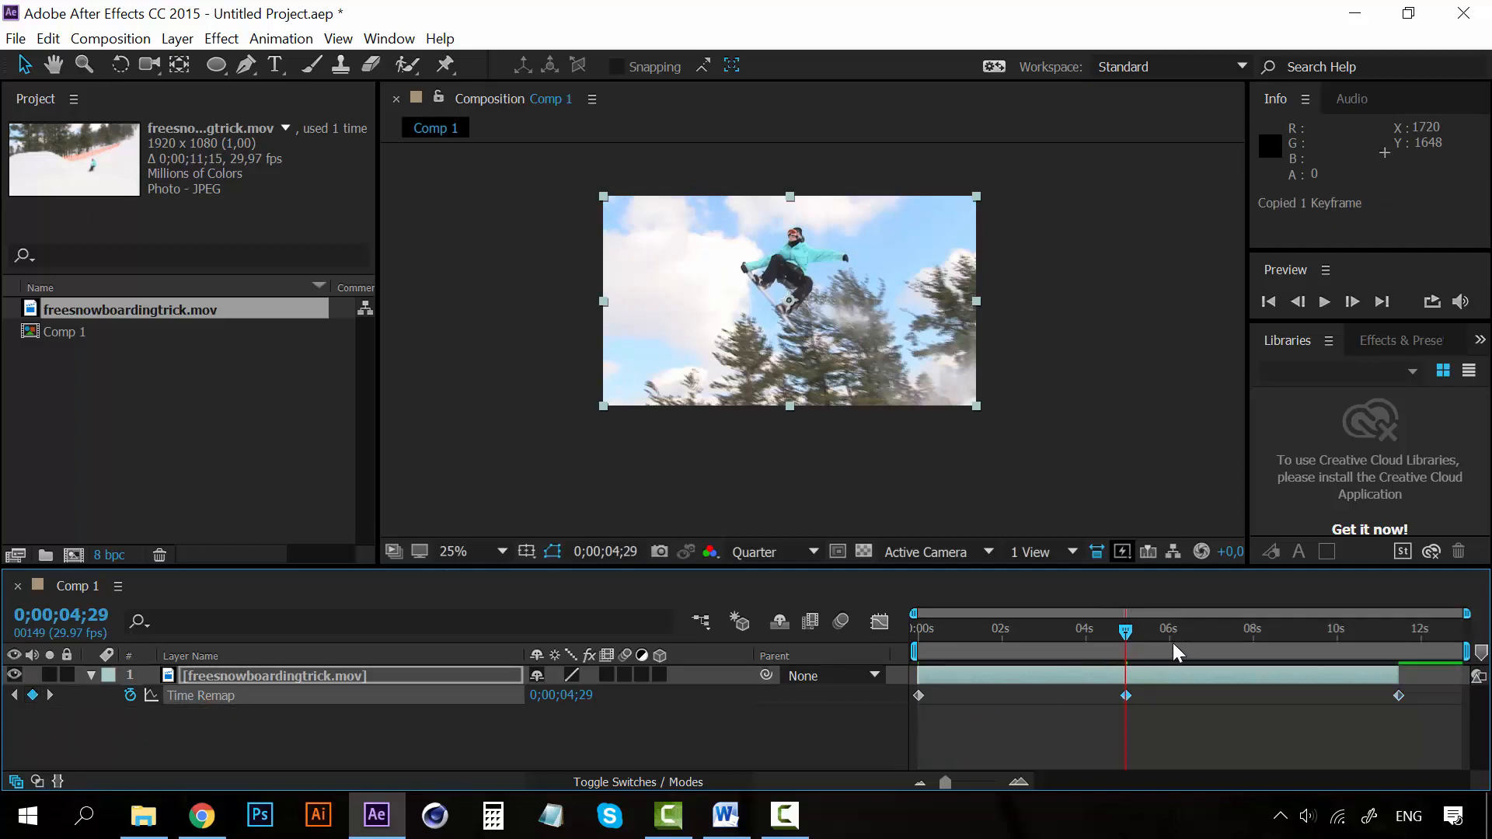
left_click(1209, 631)
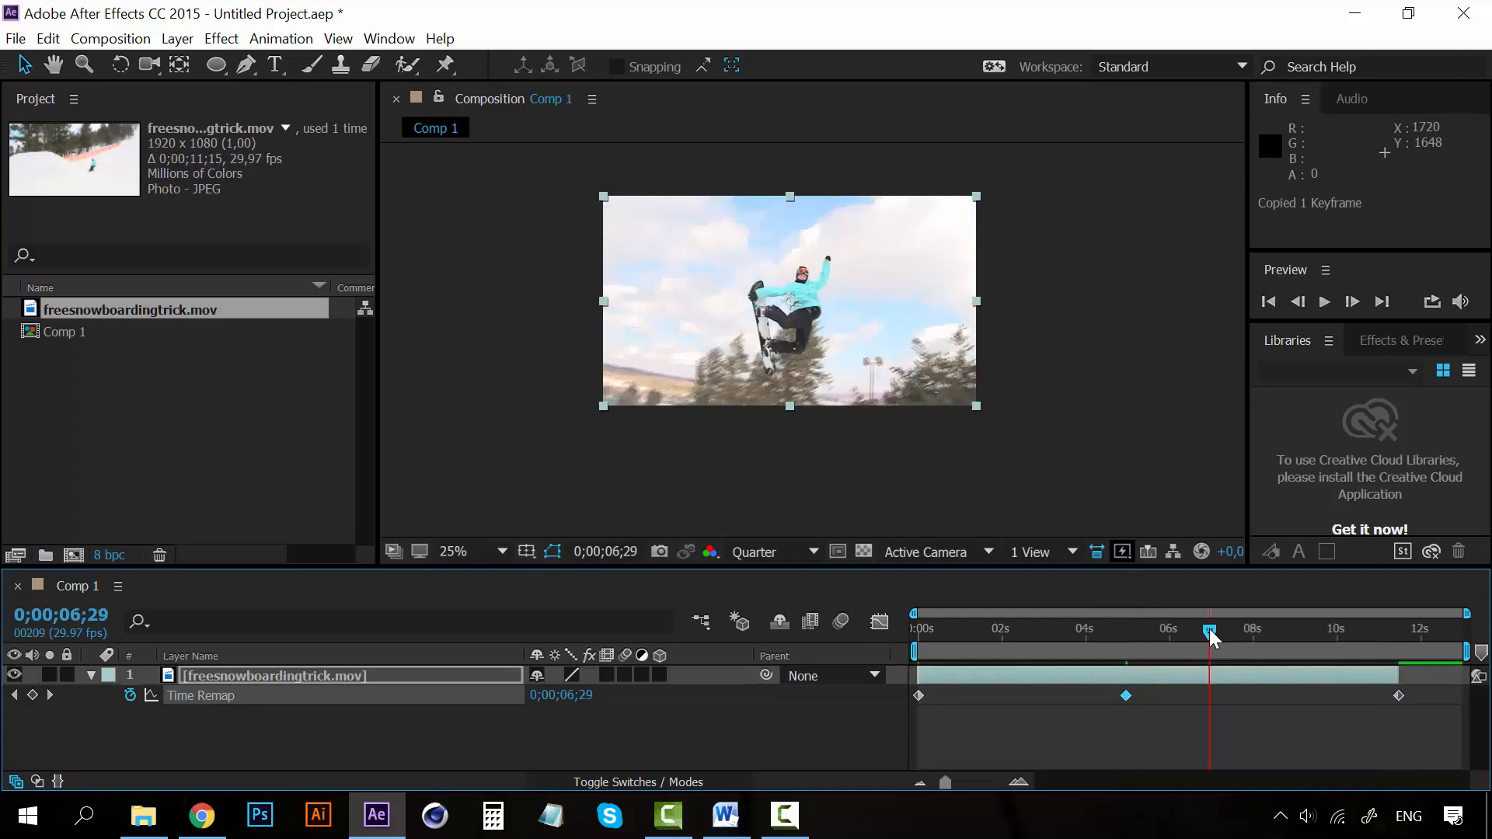
key("ctrl+v")
left_click_drag(1209, 633, 917, 631)
key("space")
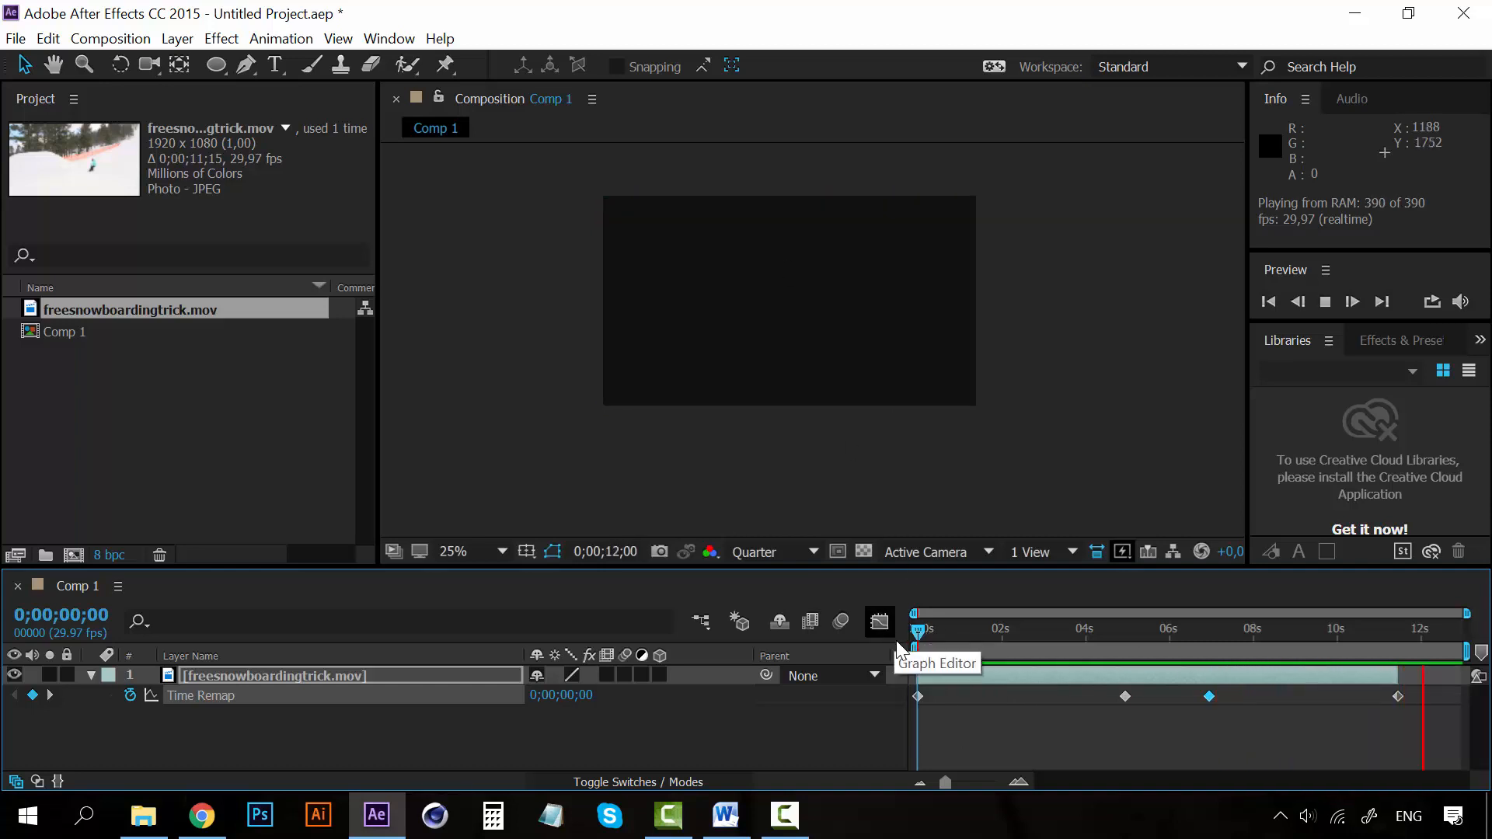
key("space")
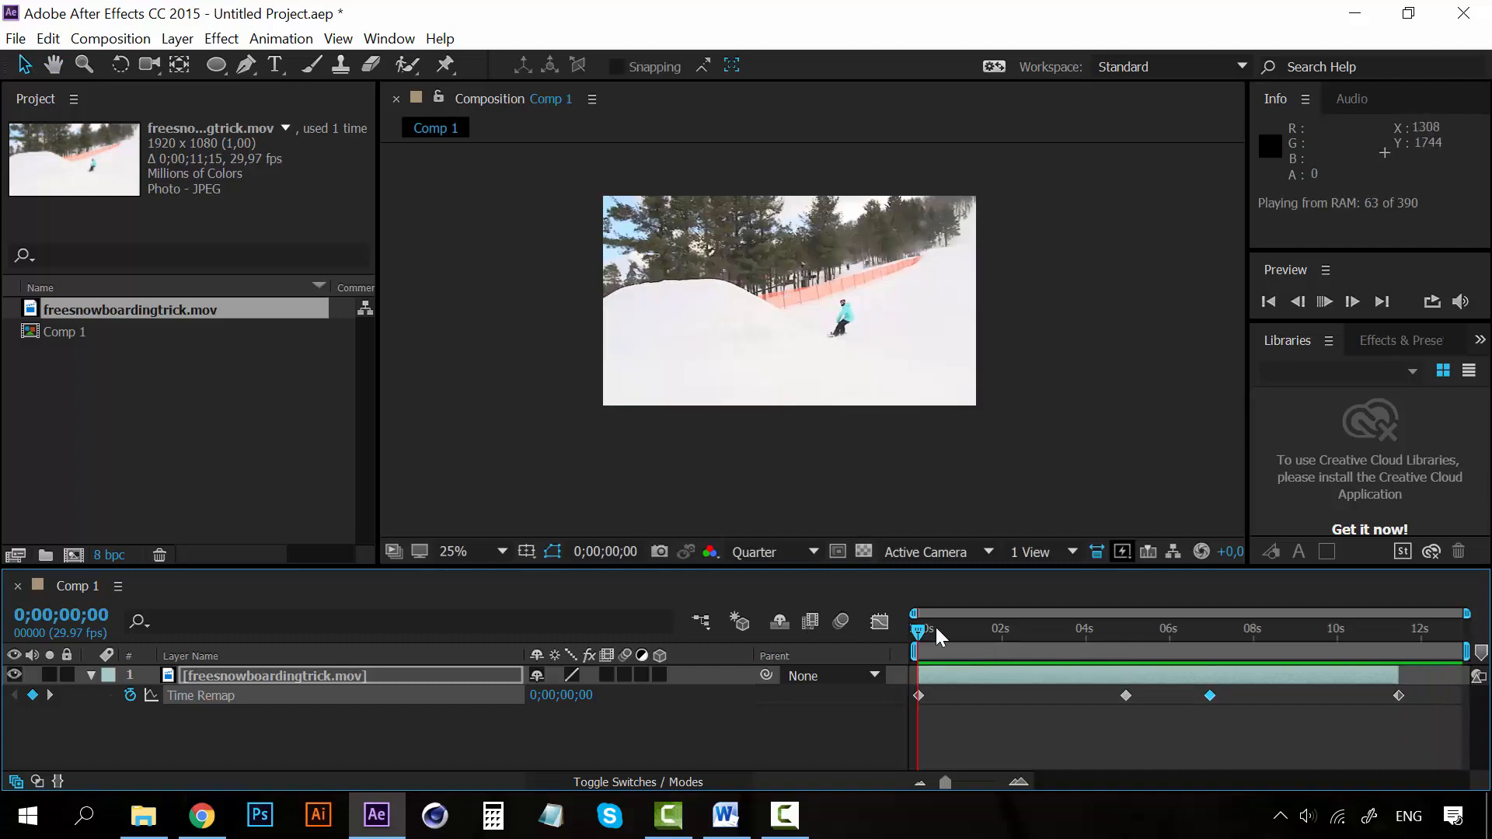
key("space")
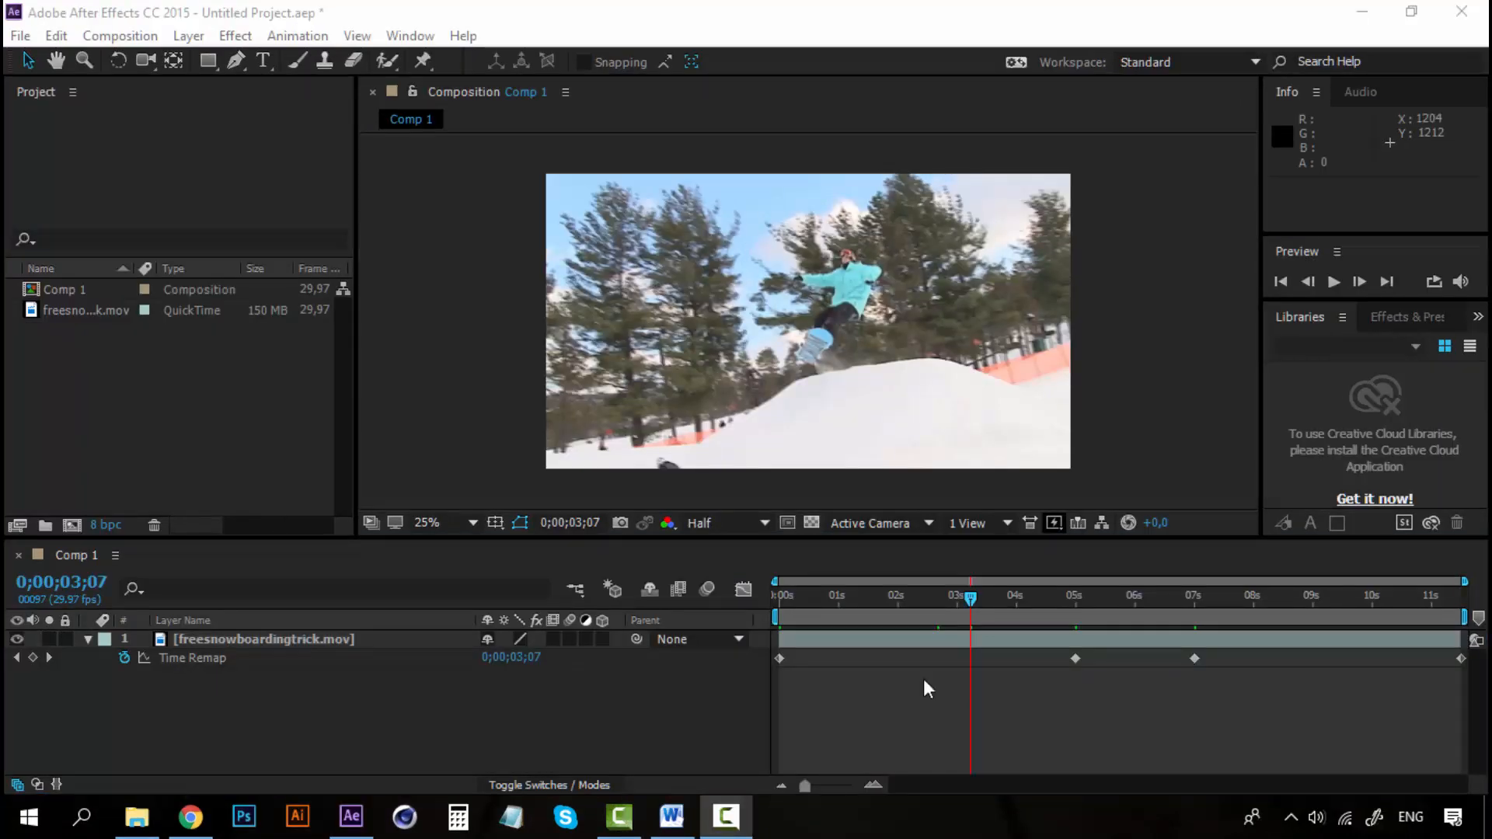
Delete the two middle Time Remap keyframes at 5 and 7 seconds
left_click(1076, 657)
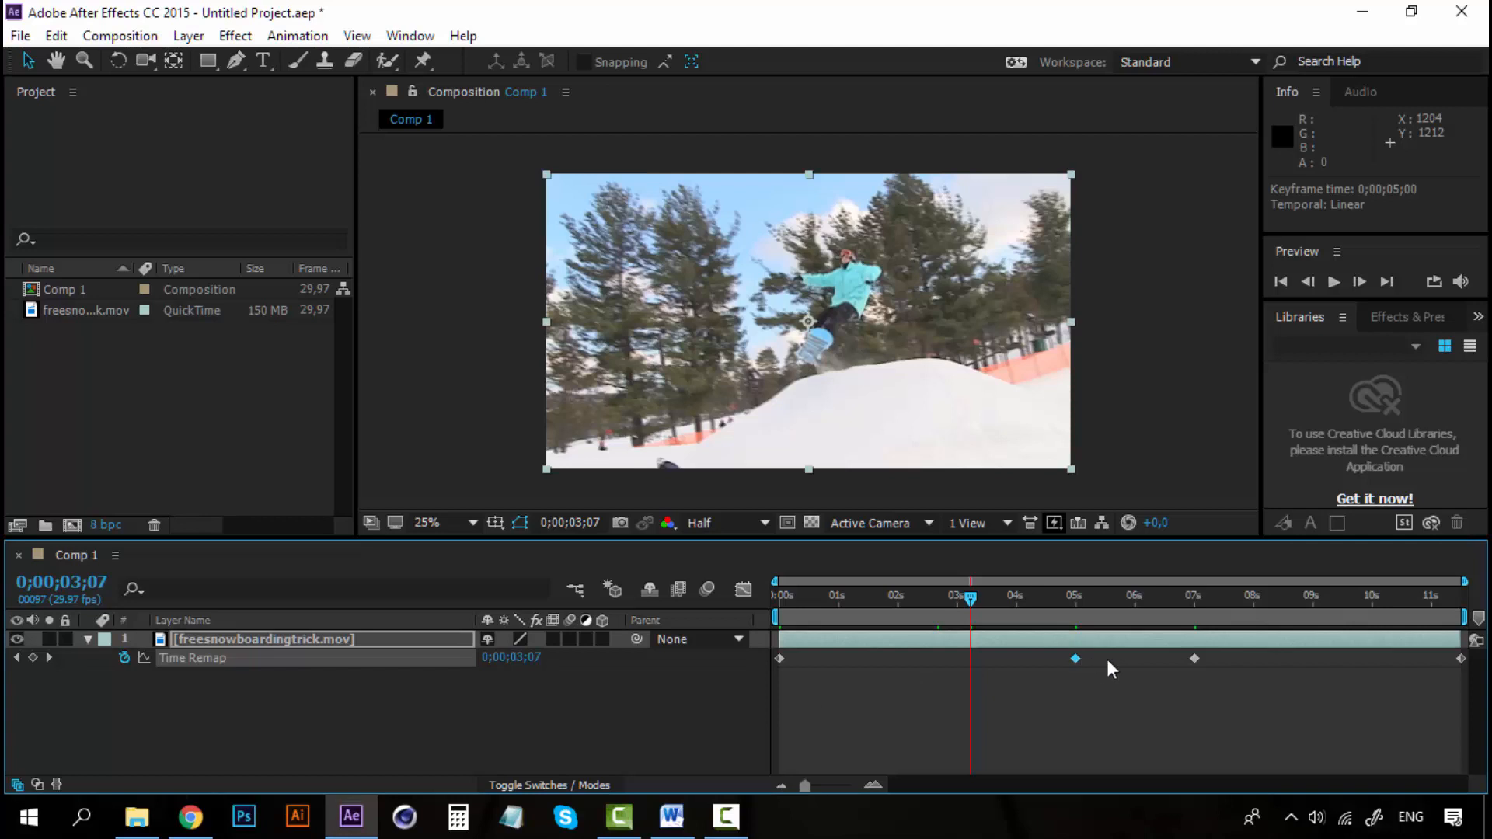
key("Delete")
left_click(1195, 660)
key("Delete")
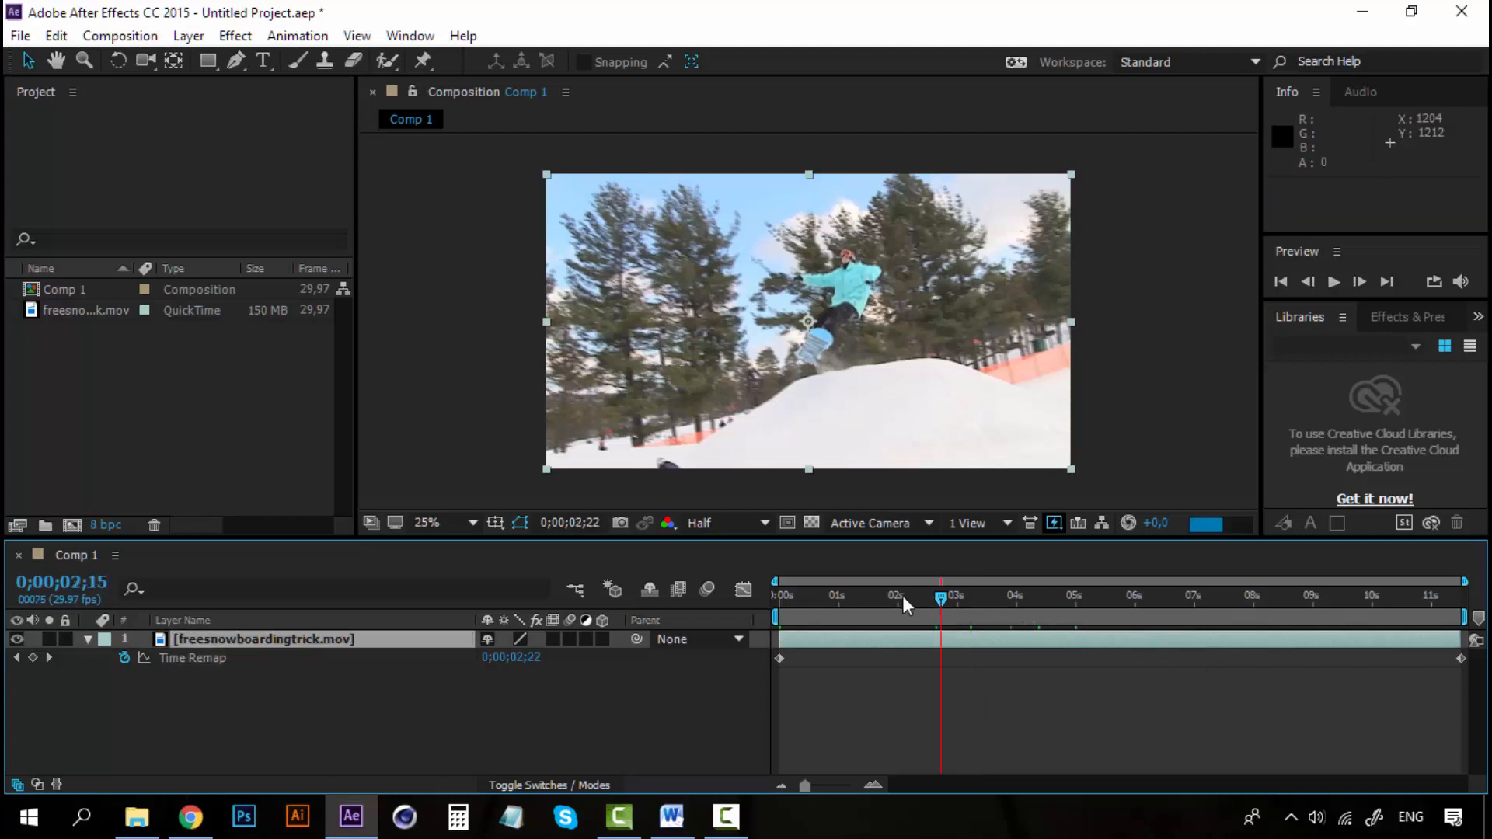
Locate the moment when the snowboarder is airborne and add a Time Remap keyframe there at 0;00;04;17
left_click_drag(902, 596, 979, 599)
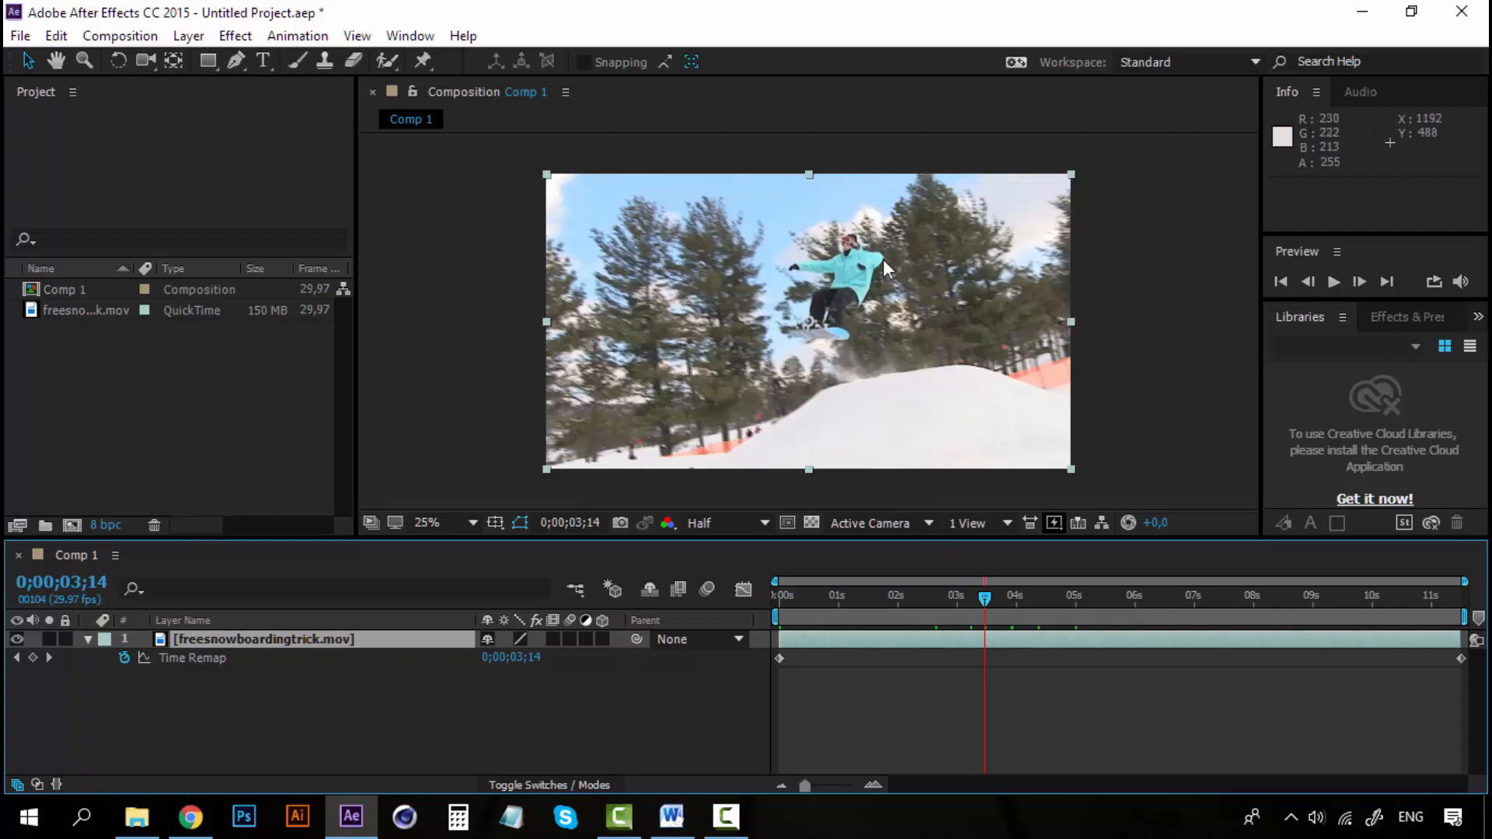
left_click_drag(979, 597, 970, 596)
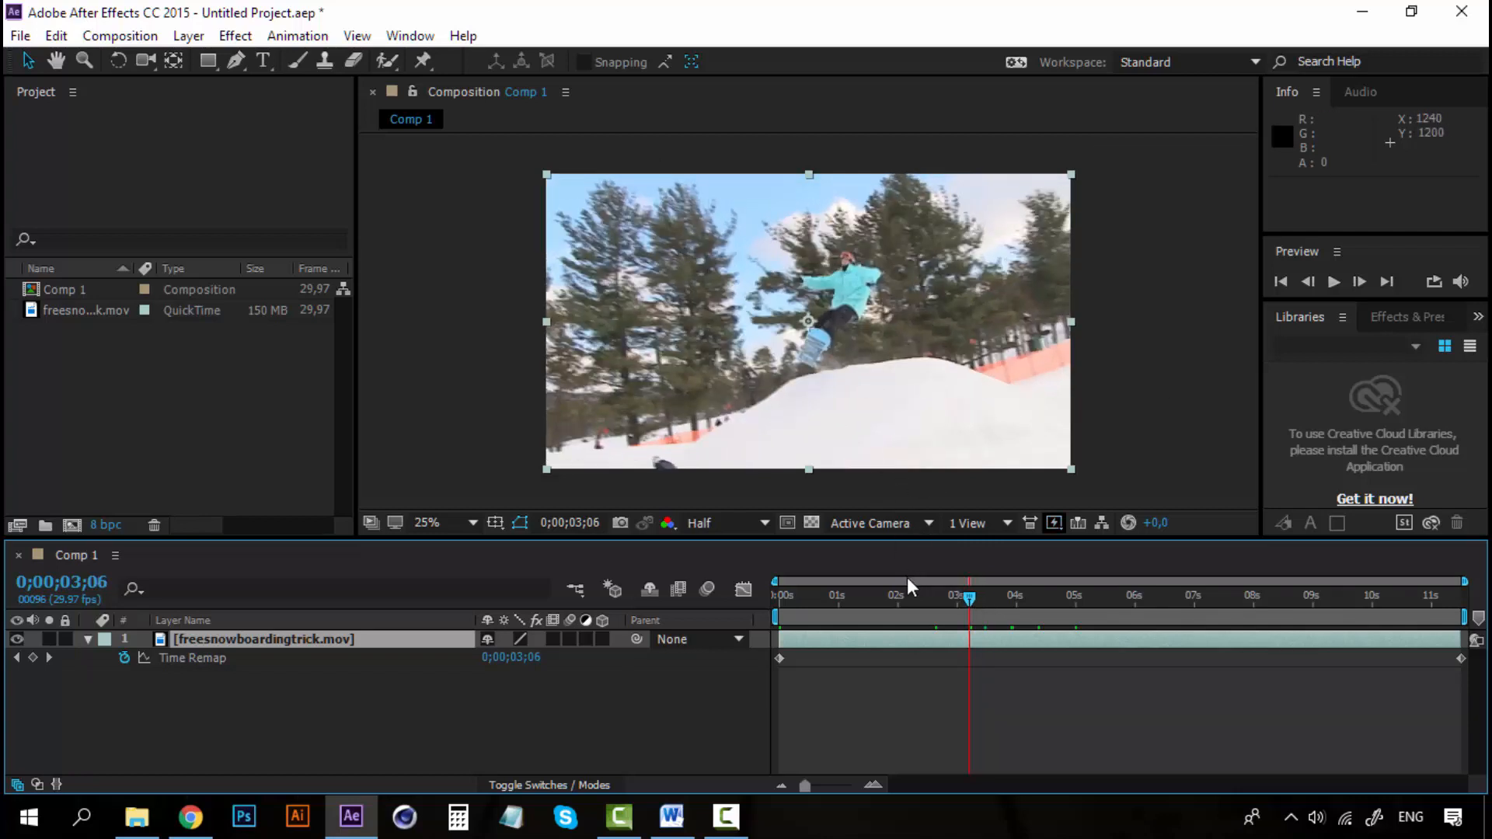
mouse_move(971, 602)
left_mouse_down()
mouse_move(956, 599)
mouse_move(1127, 571)
mouse_move(931, 594)
mouse_move(967, 590)
left_mouse_up()
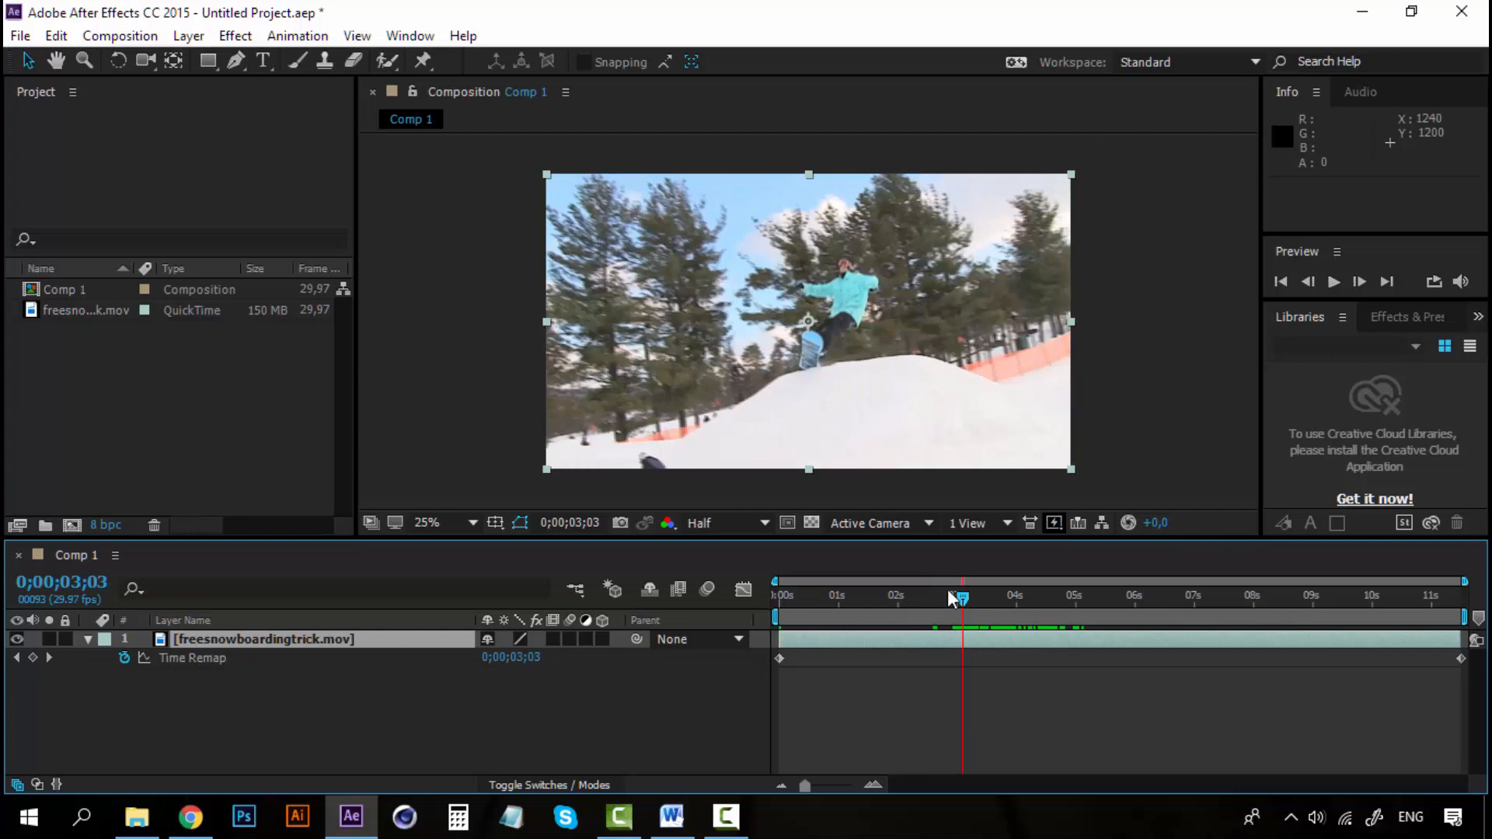
mouse_move(983, 601)
left_mouse_down()
mouse_move(1245, 605)
mouse_move(991, 580)
mouse_move(980, 594)
left_mouse_up()
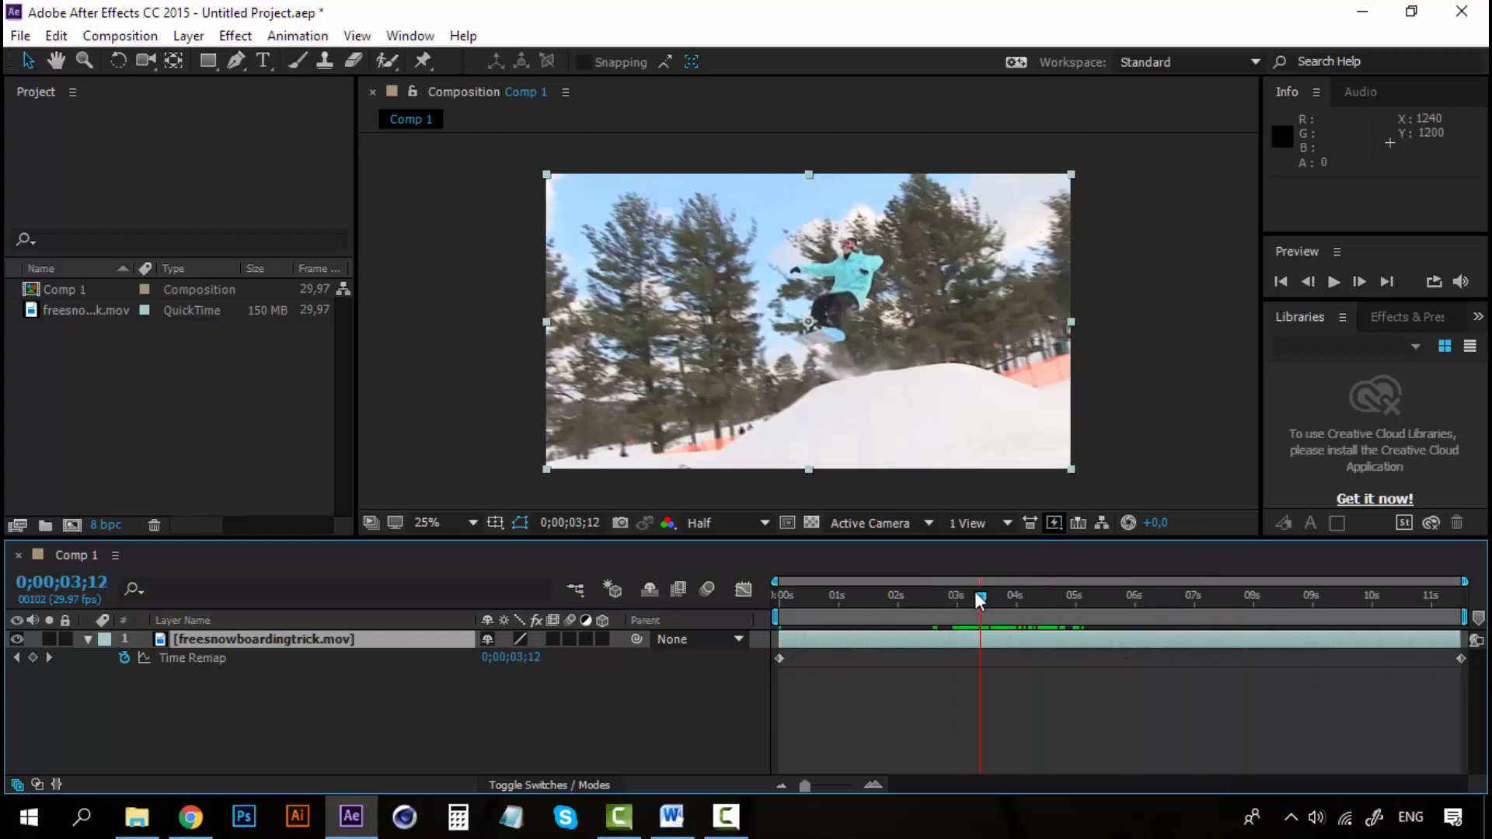
left_click_drag(982, 595, 1051, 580)
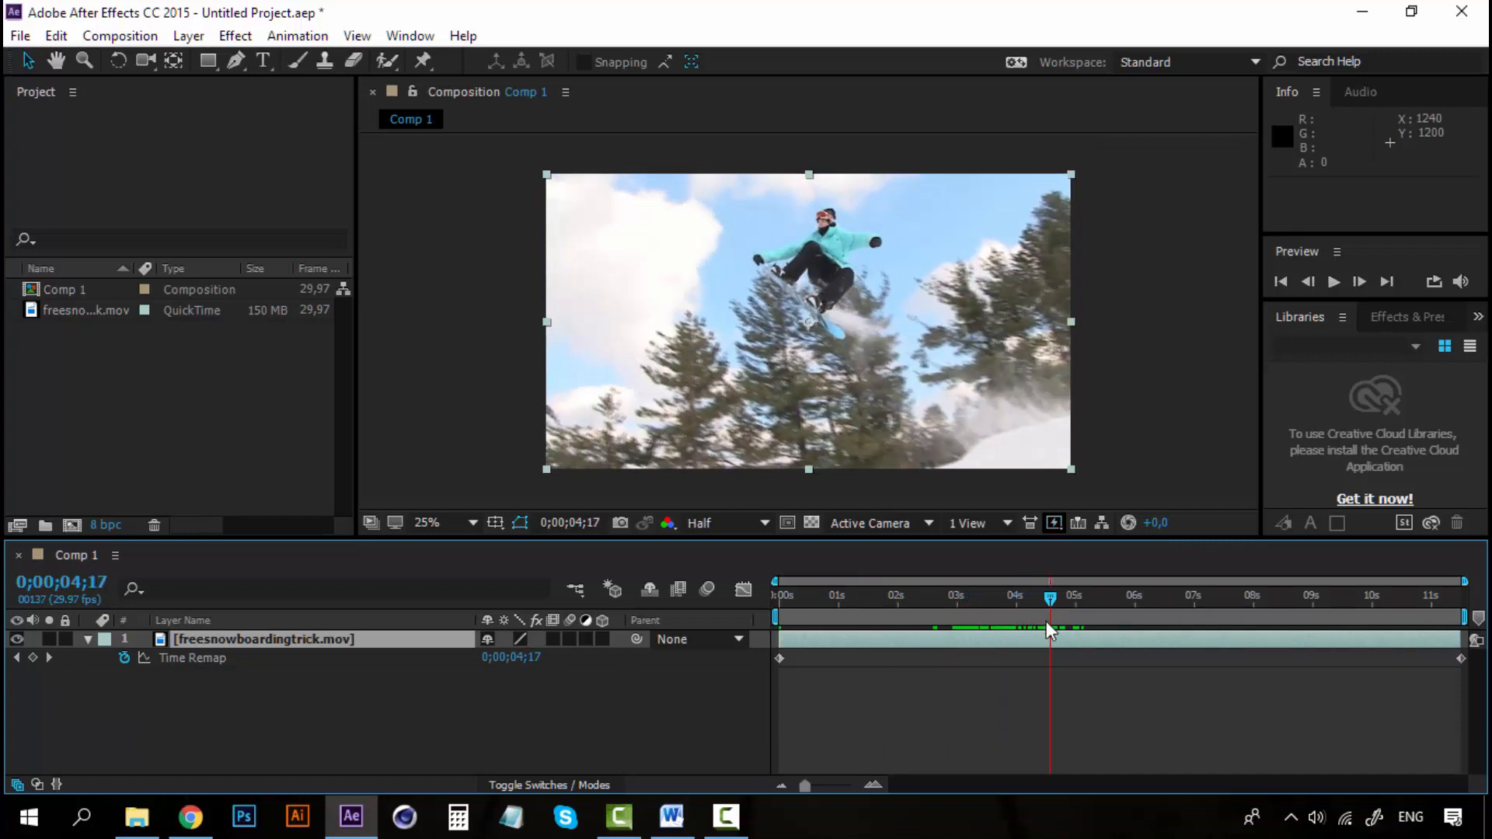
left_click(32, 659)
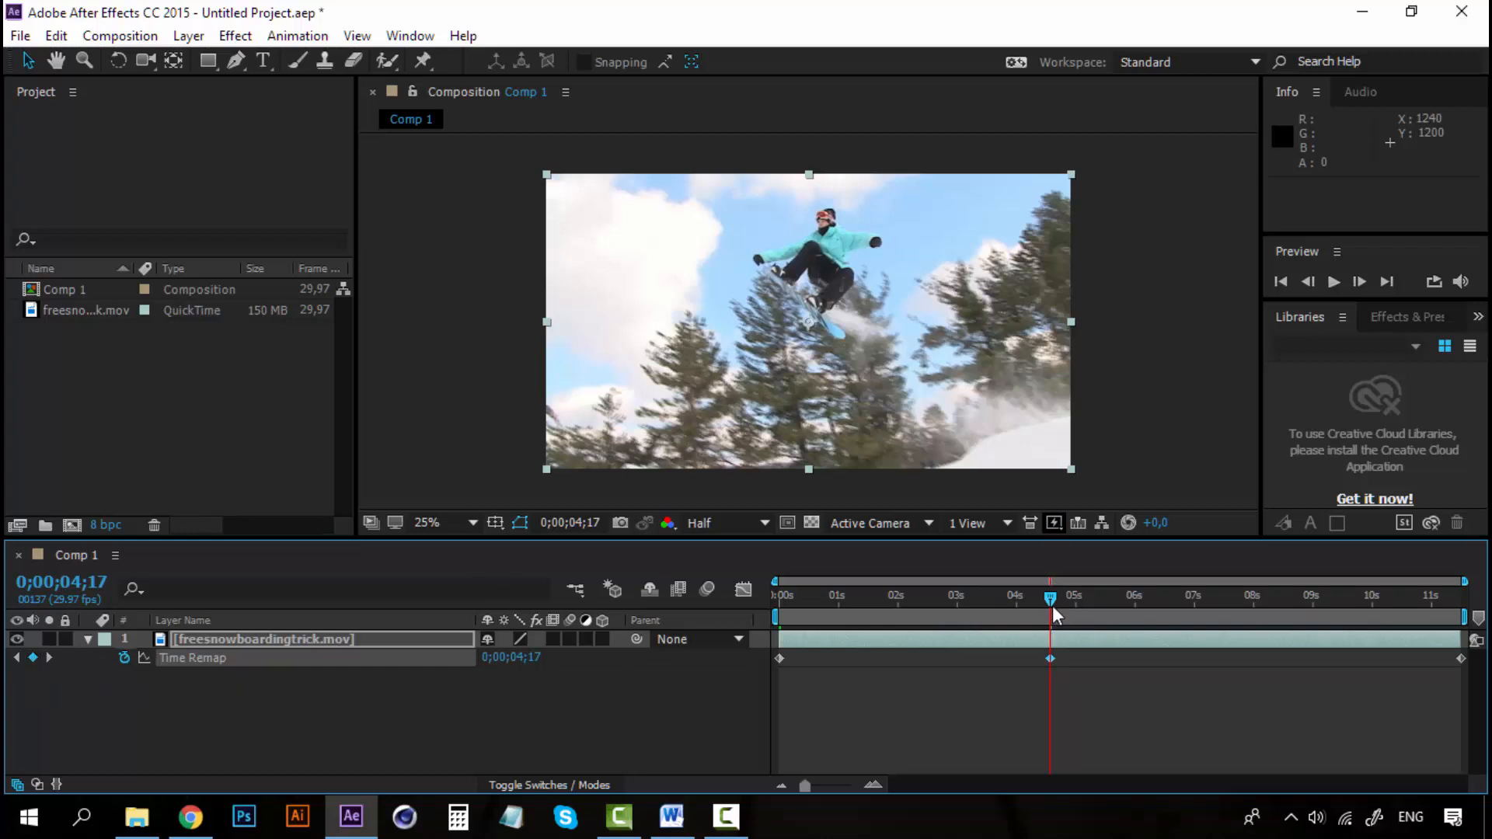
Add another Time Remap keyframe at 0;00;05;28 and preview the jump from 0;00;04;09
left_click_drag(1053, 599, 1135, 598)
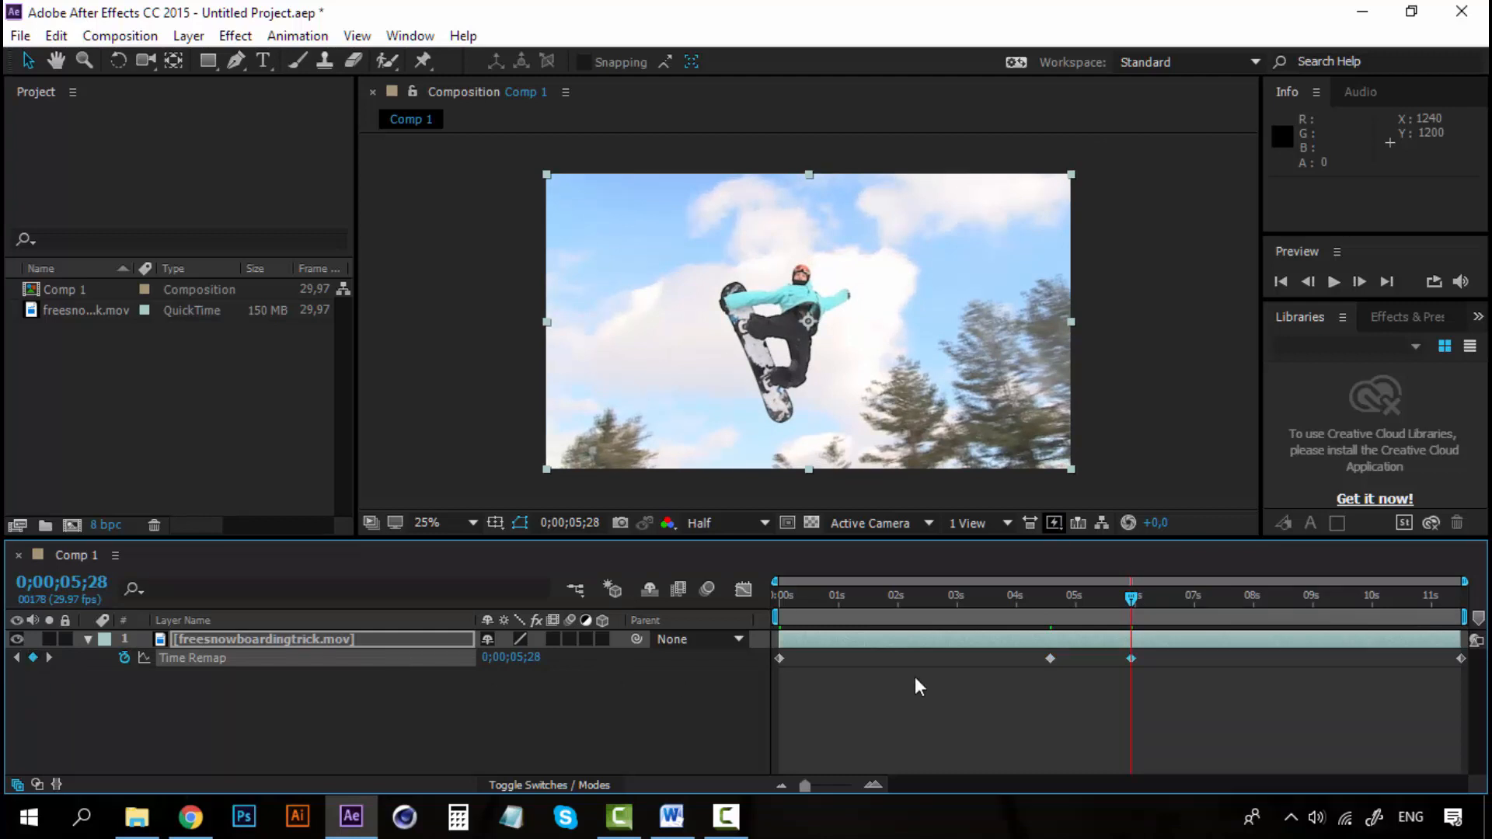
left_click_drag(1131, 598, 1032, 602)
key("space")
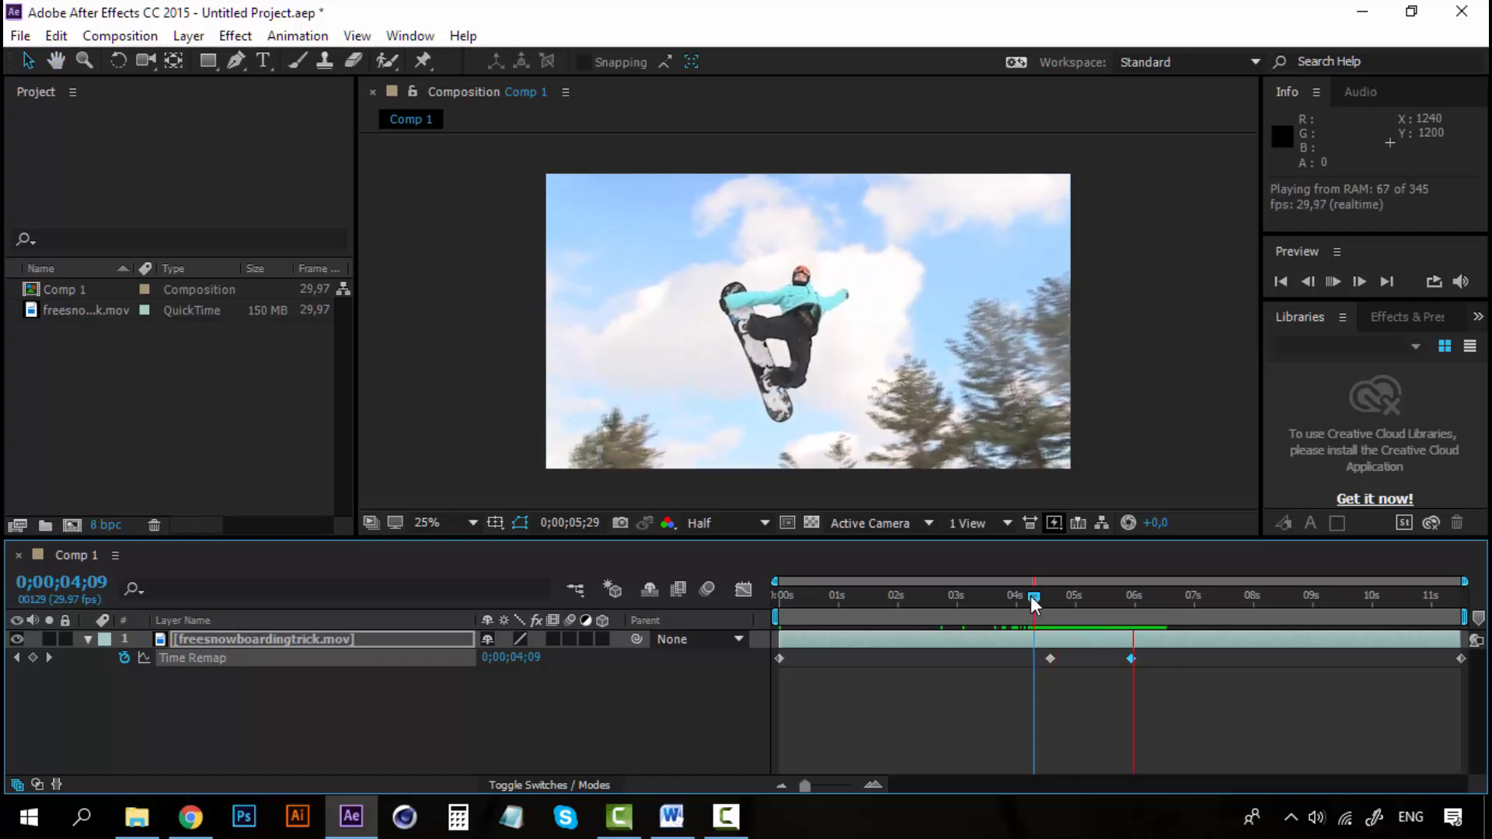
key("space")
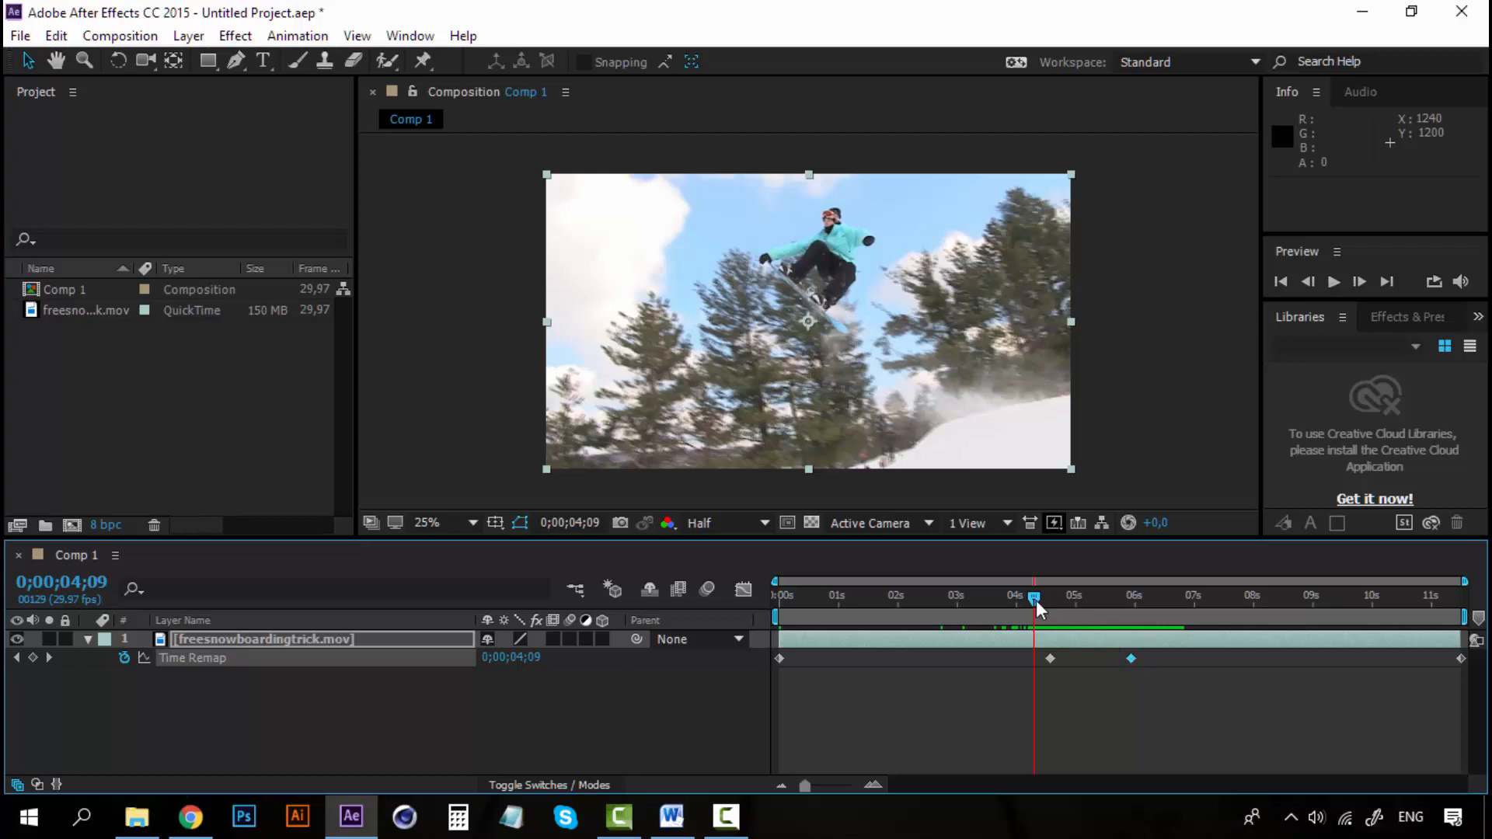
Move the Time Remap keyframe at 0;00;05;28 to 0;00;09;15 to slow the jump, and preview the clip from the start
left_click_drag(1037, 600, 1122, 599)
left_click_drag(1134, 659, 1321, 656)
left_click_drag(1380, 659, 1343, 658)
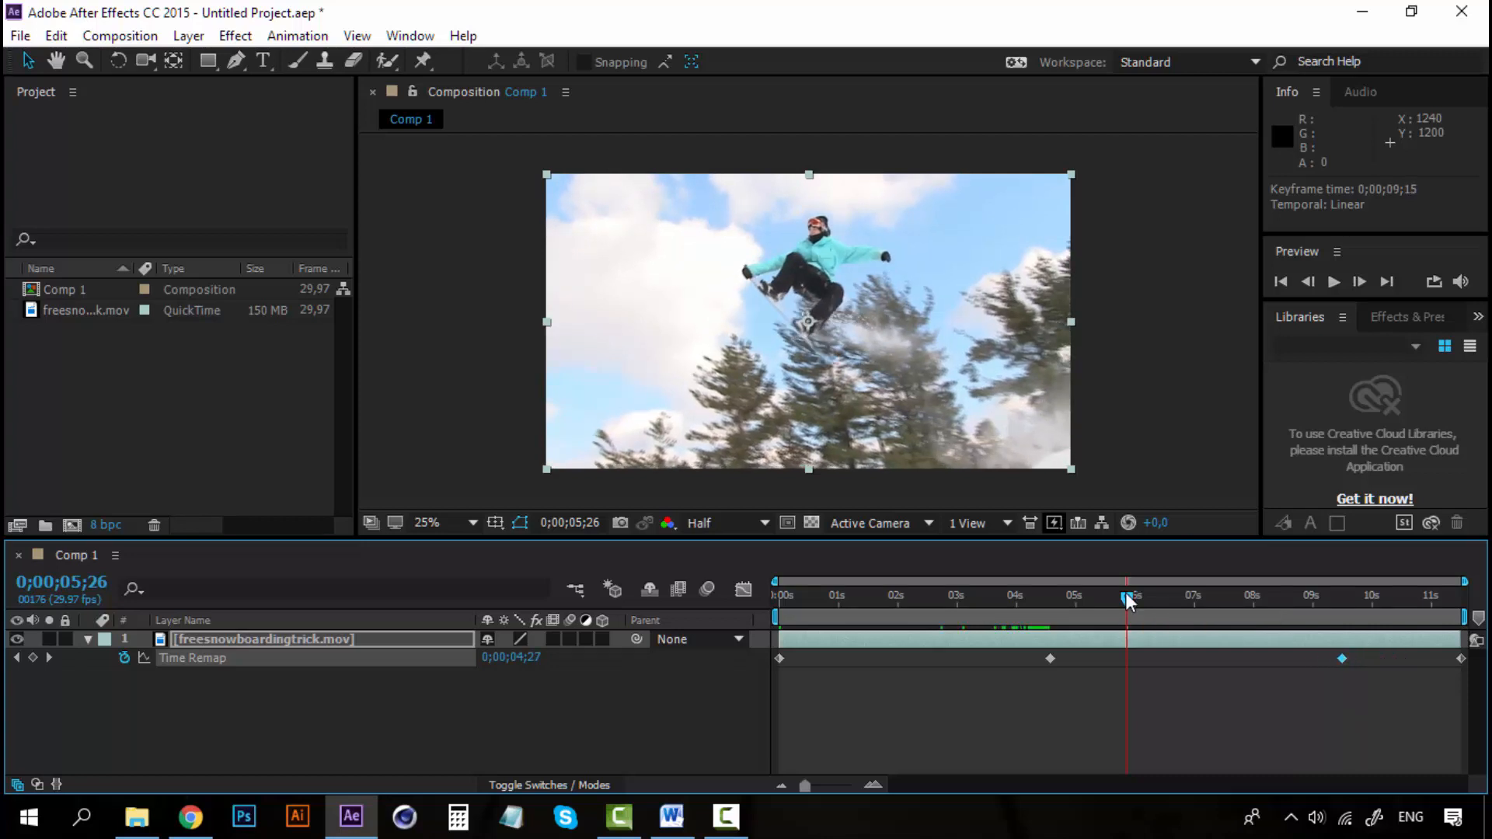
left_click_drag(1129, 601, 1034, 599)
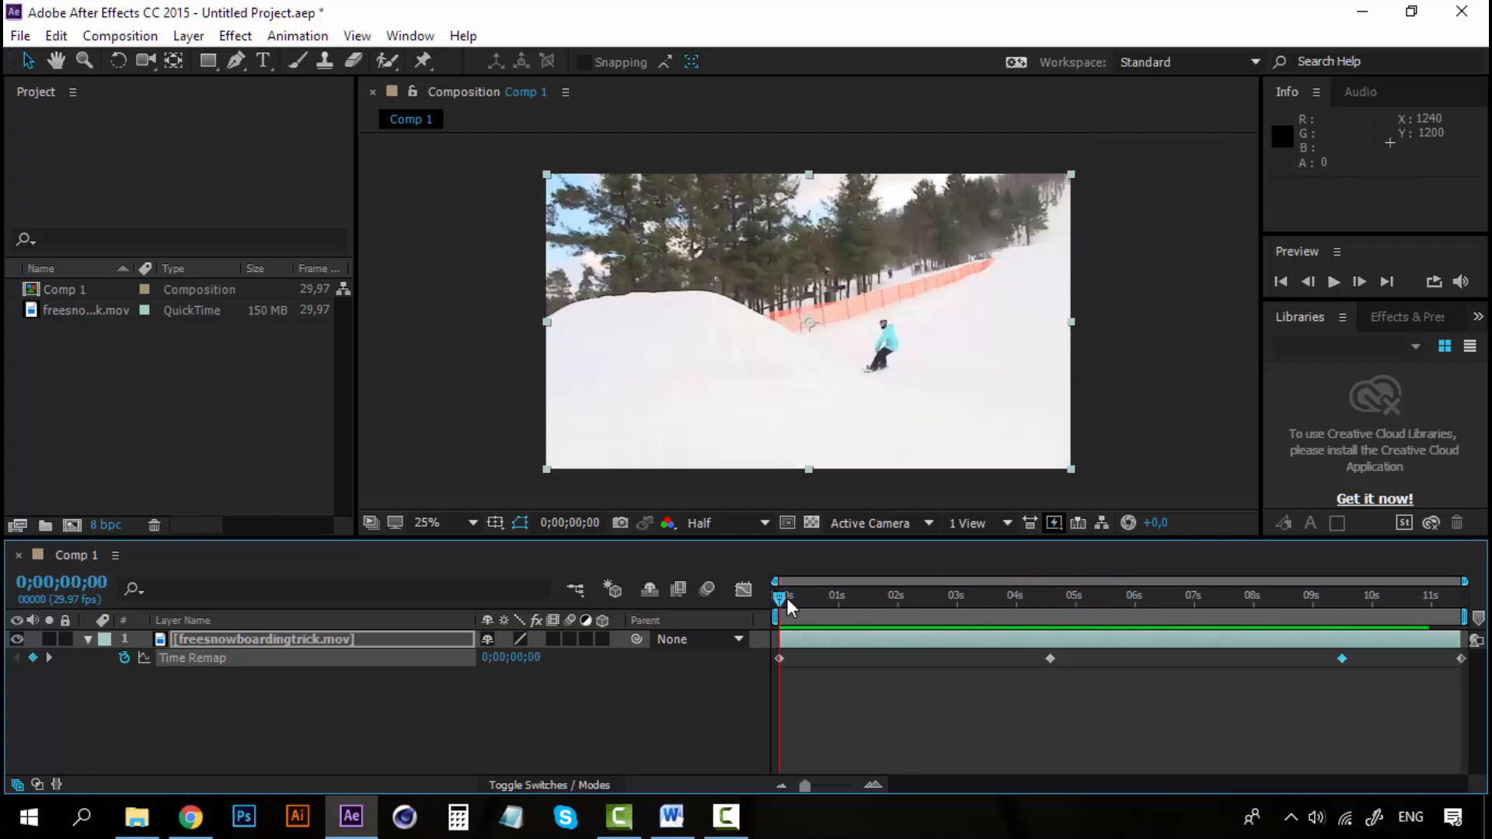
key("space")
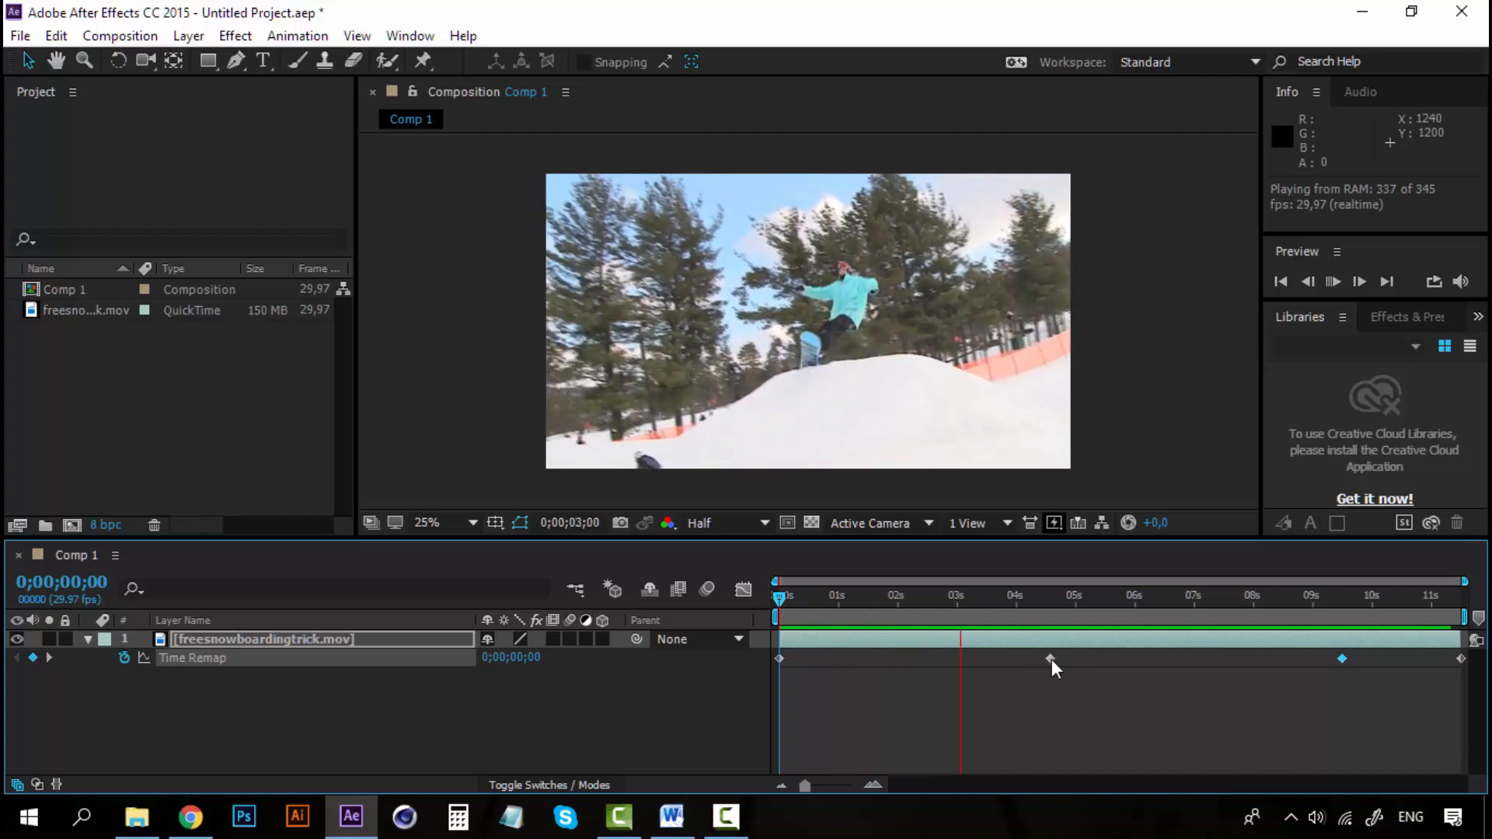
mouse_move(1052, 659)
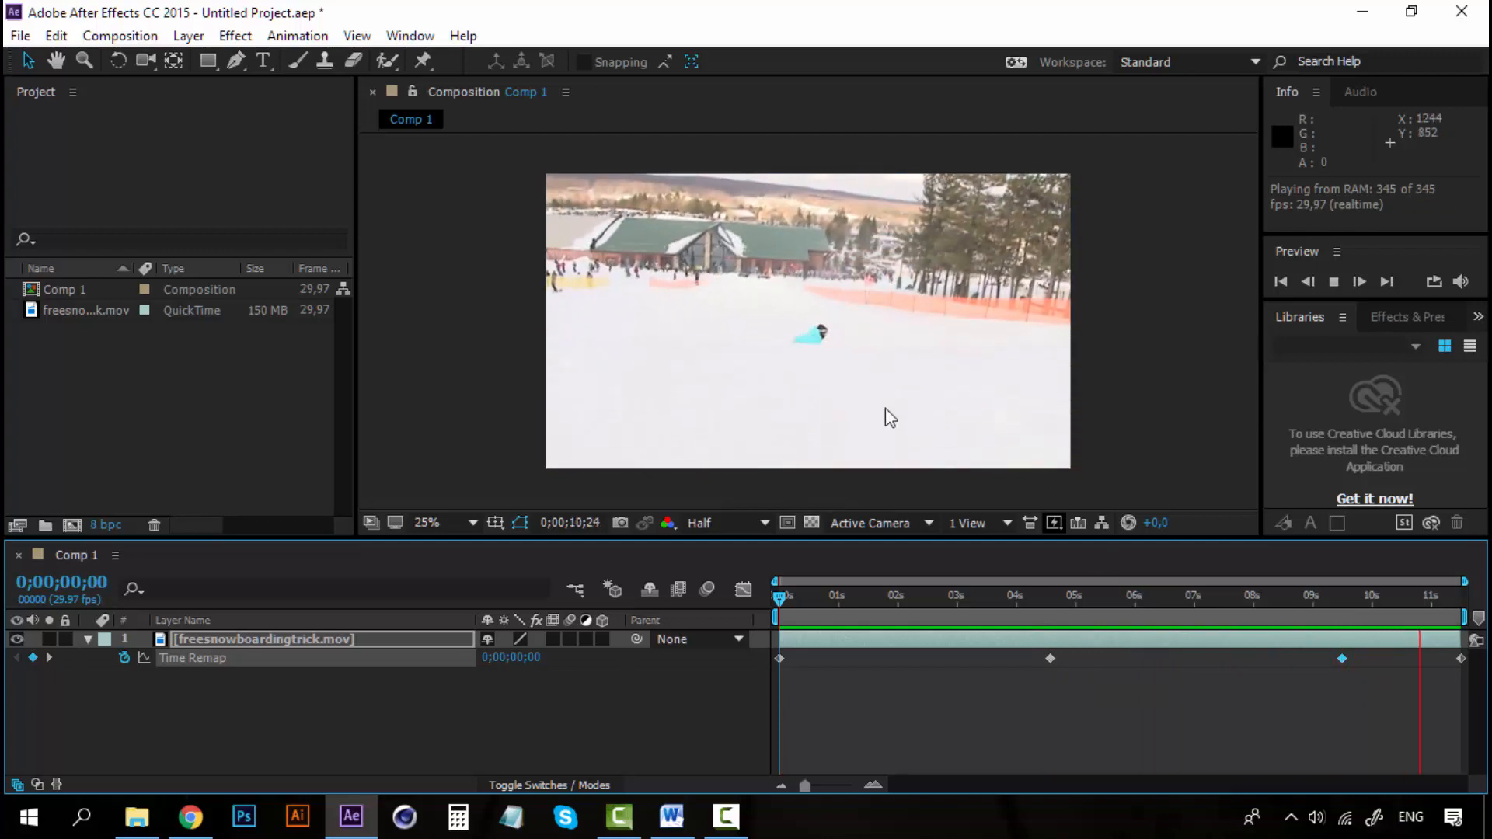
Inspect the footage around the 0;00;04;17 keyframe and replay the time-remapped clip from the first frame
left_click(981, 598)
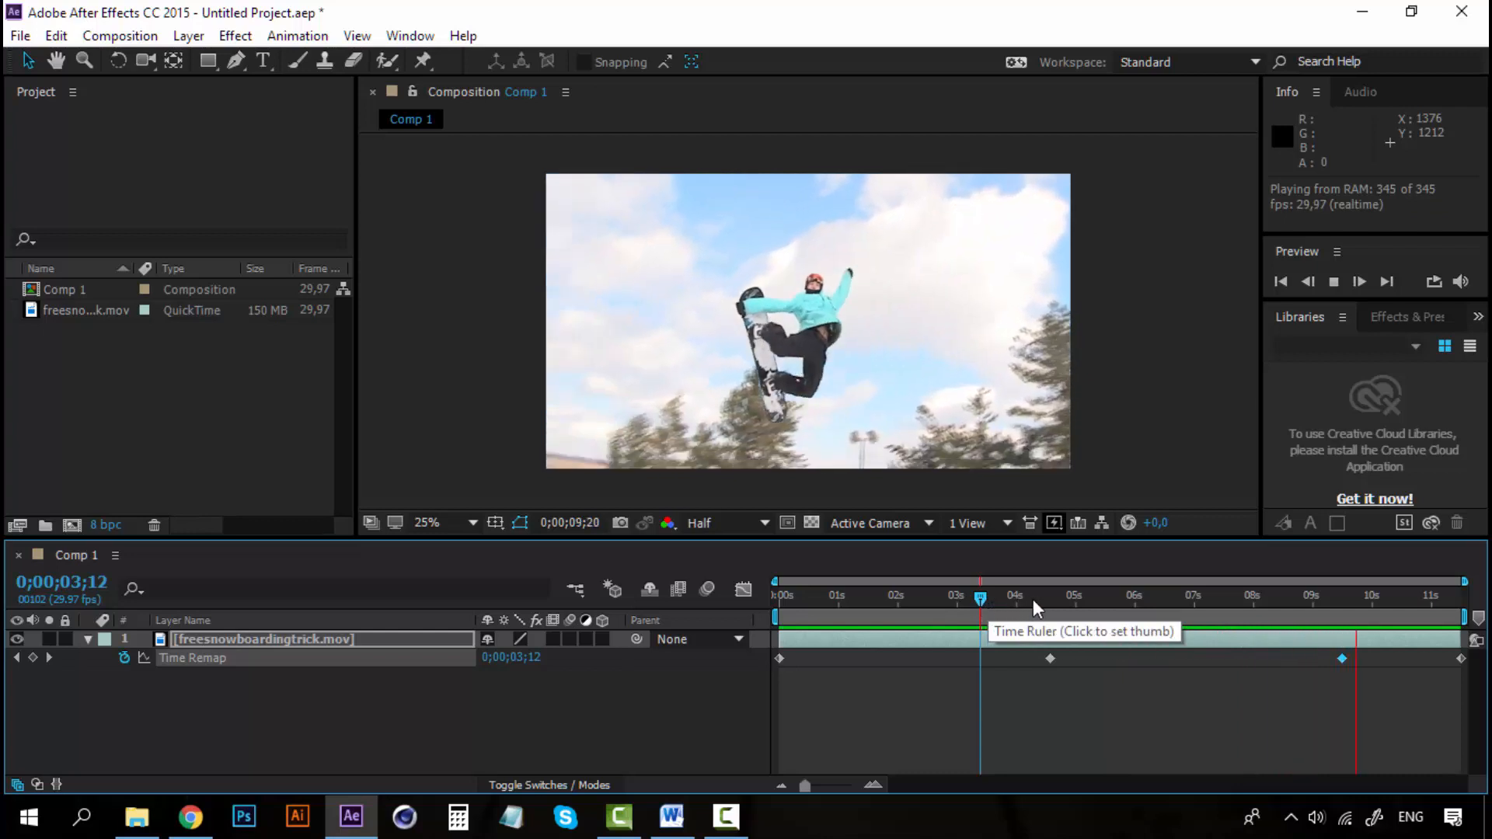
left_click(1032, 599)
mouse_move(1037, 600)
left_mouse_down()
mouse_move(1343, 611)
mouse_move(1322, 599)
mouse_move(1343, 596)
mouse_move(1023, 609)
mouse_move(1052, 613)
left_mouse_up()
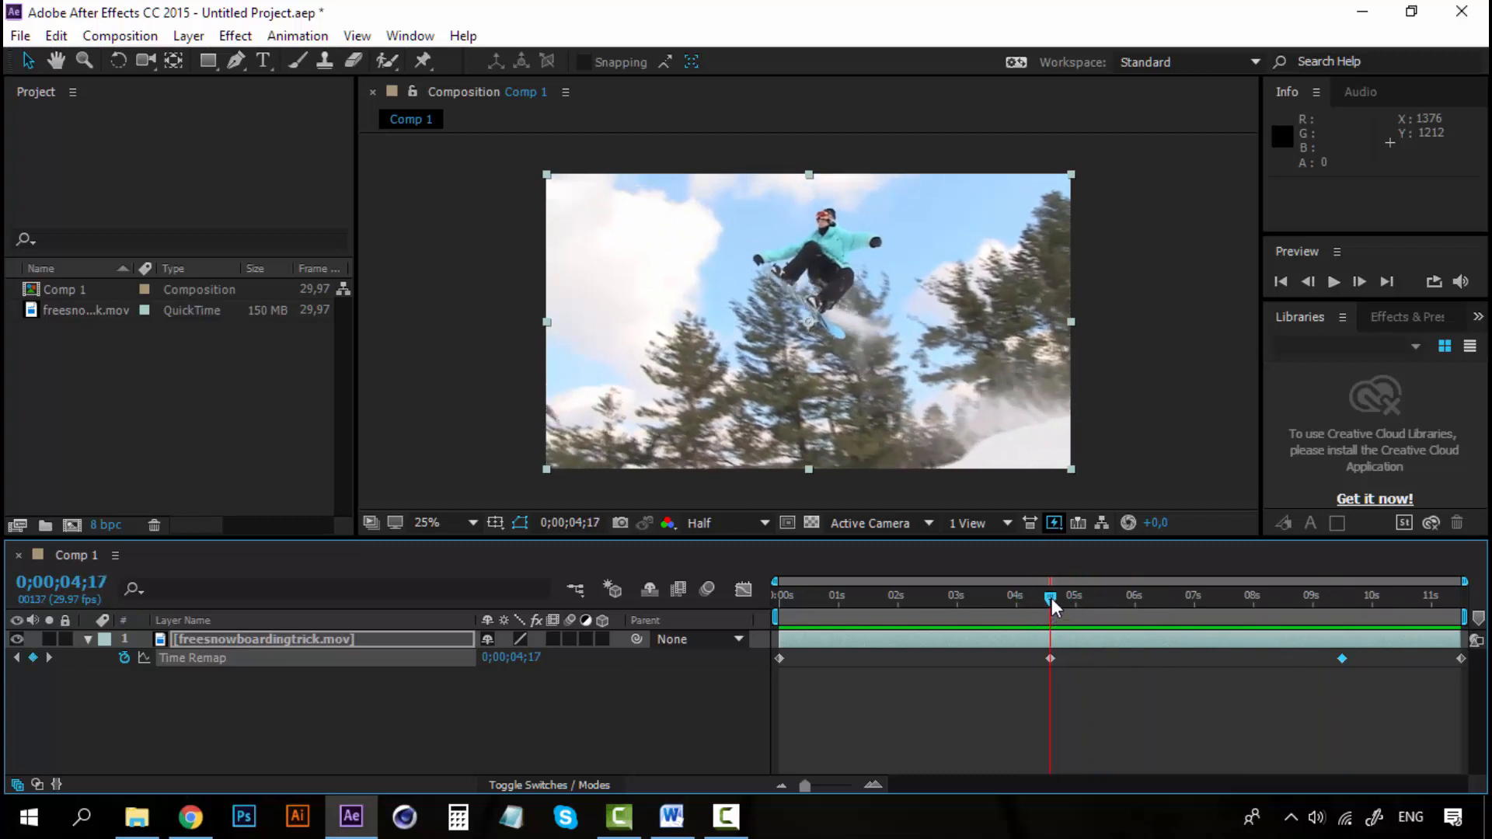
mouse_move(1051, 598)
left_mouse_down()
mouse_move(1343, 600)
mouse_move(1026, 599)
left_mouse_up()
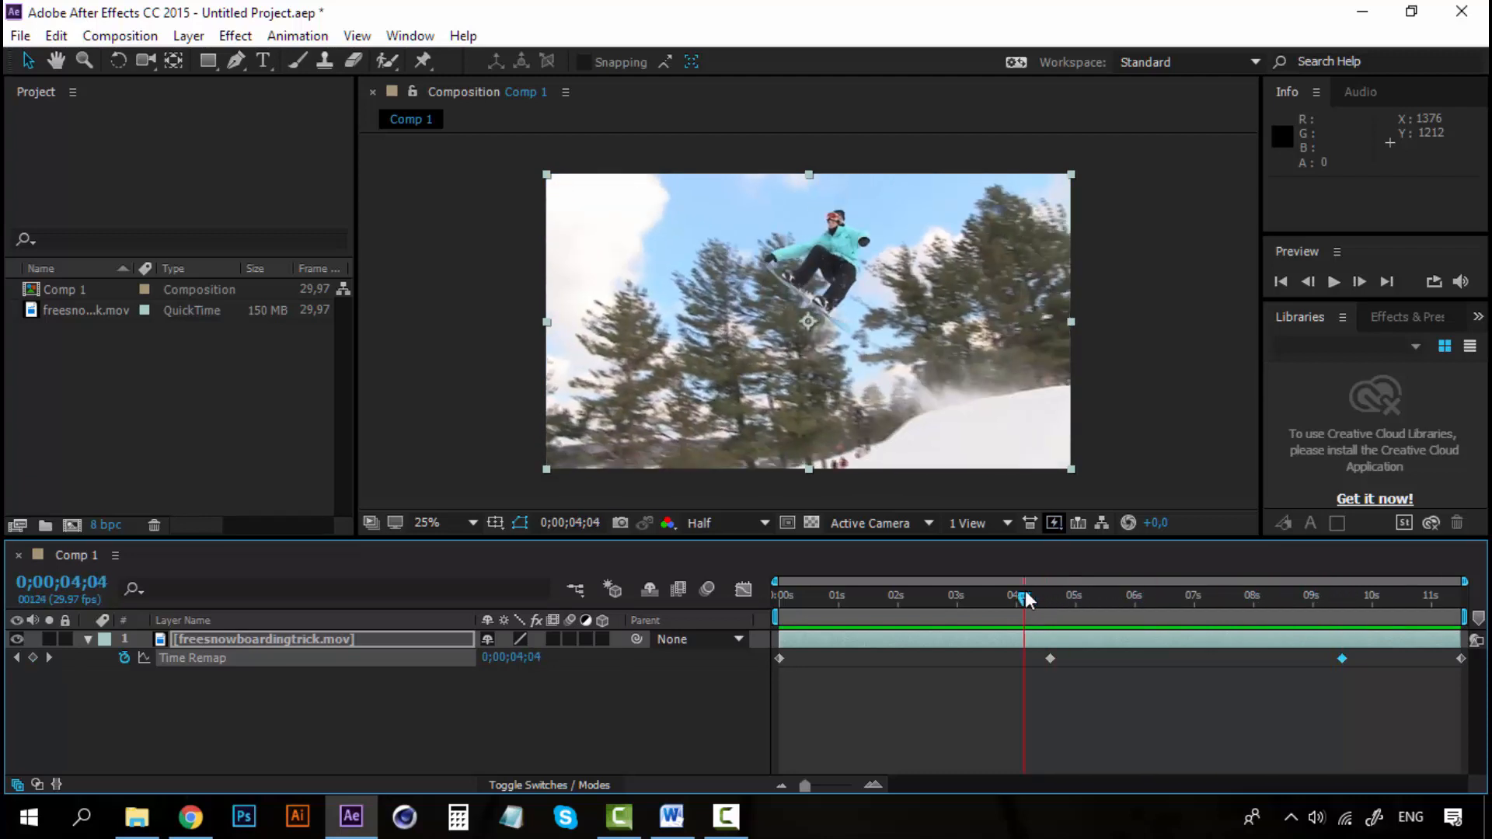
key("space")
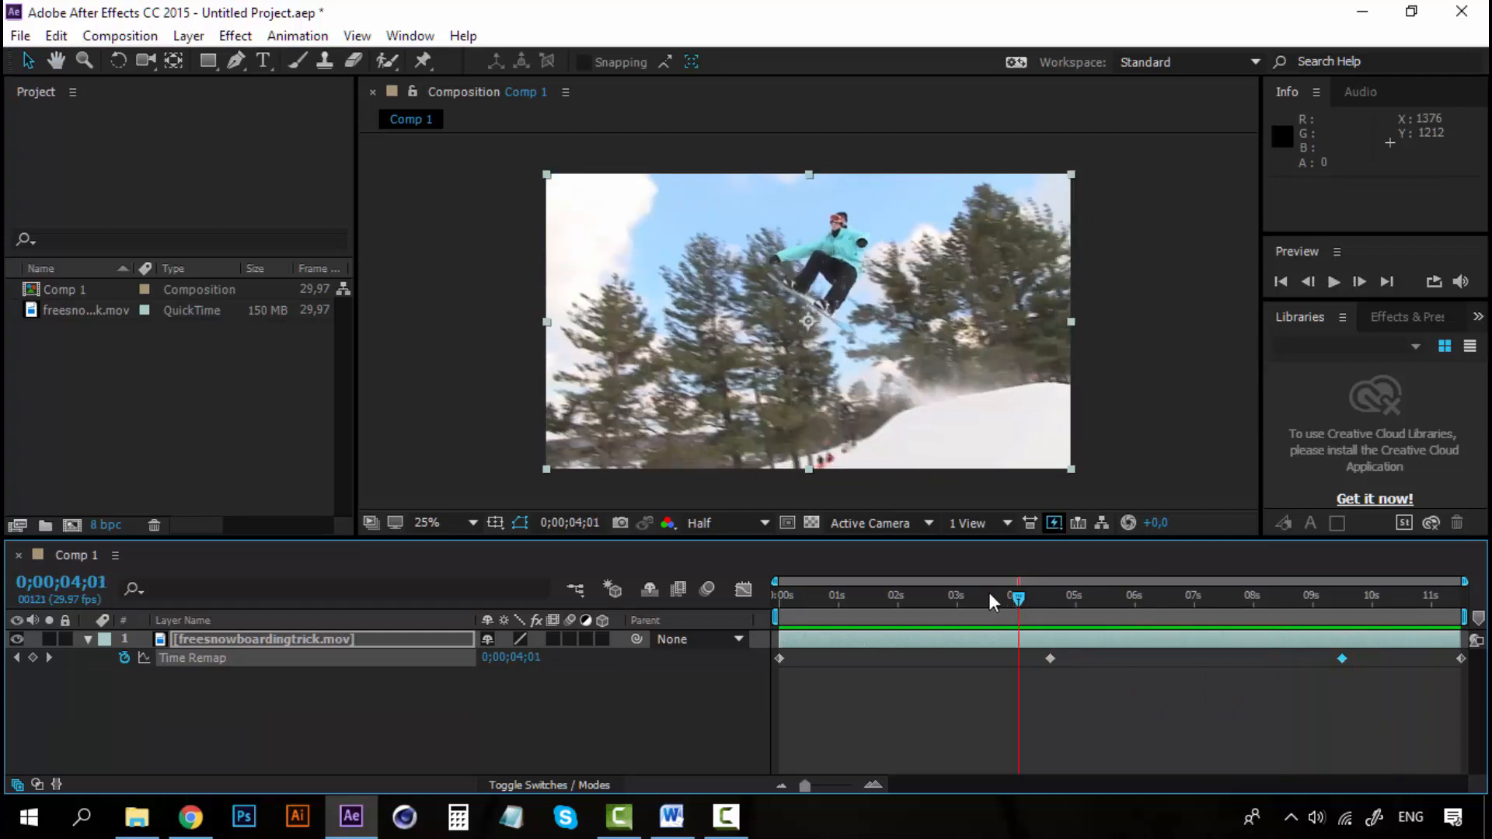
key("space")
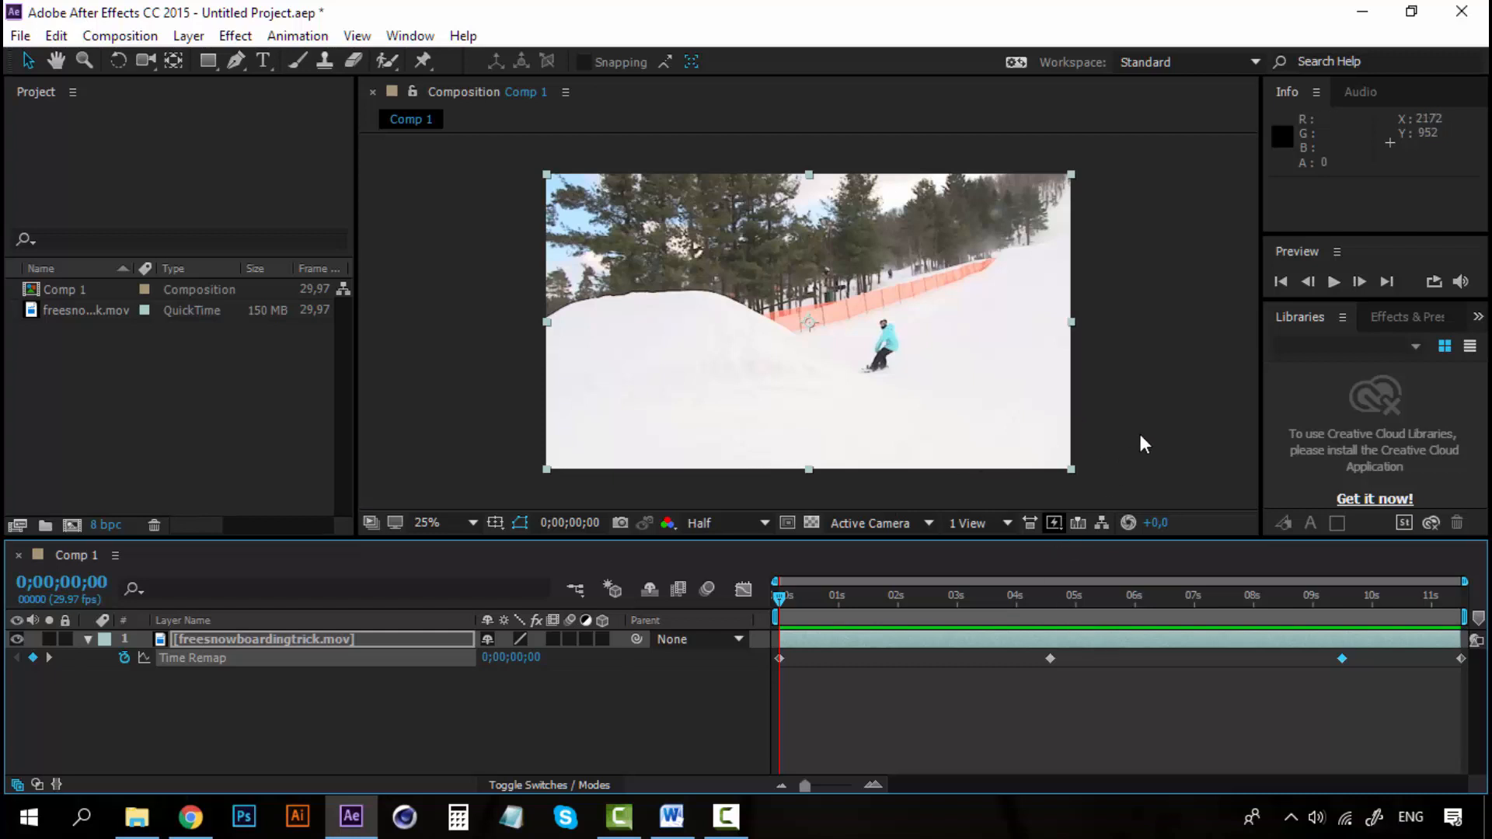
key("space")
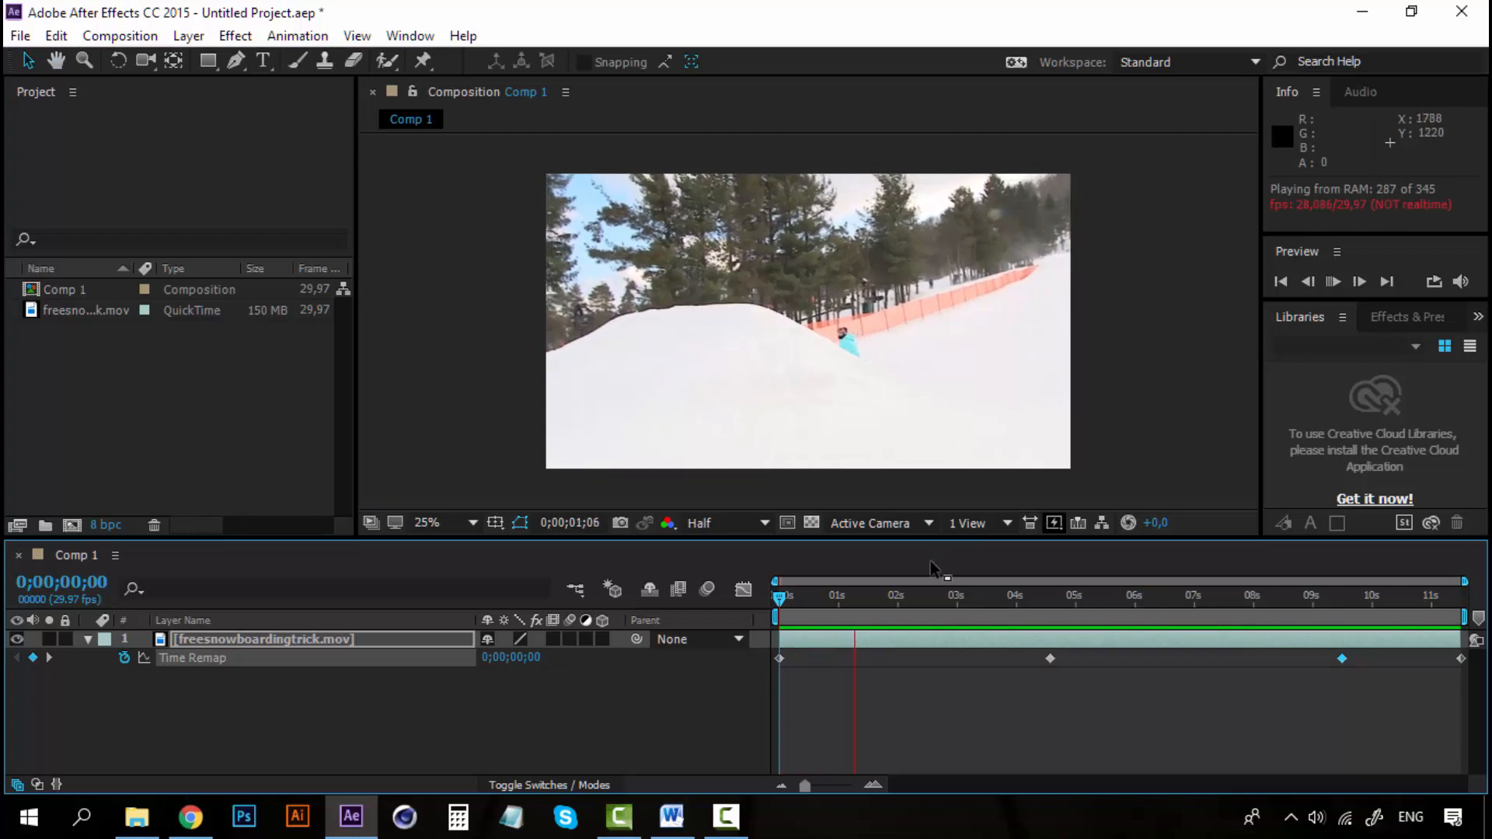